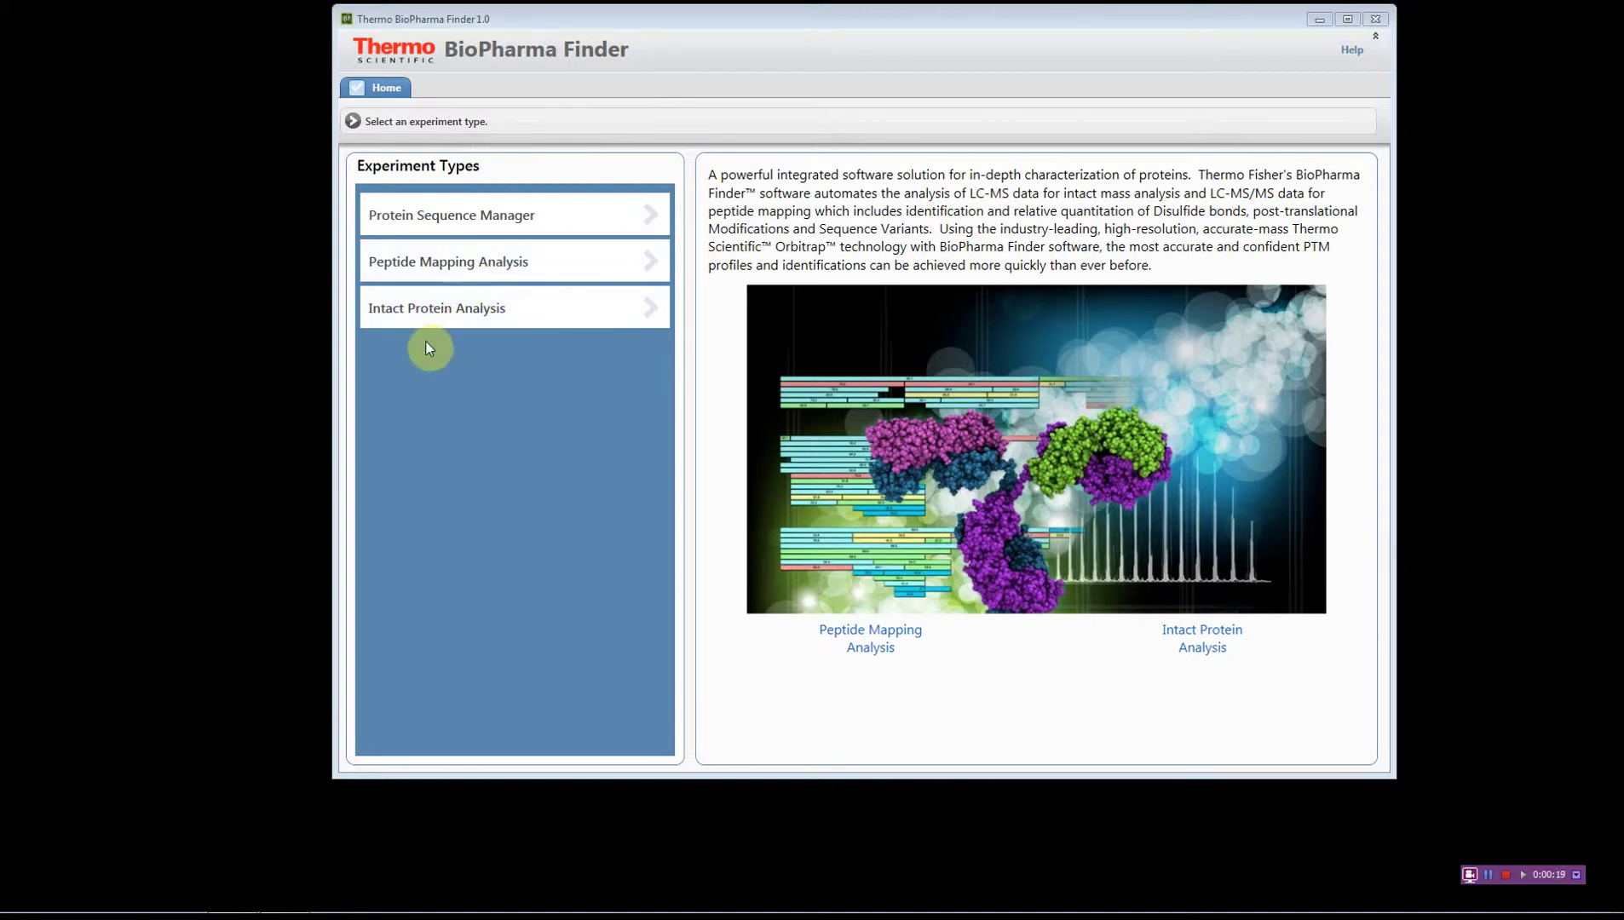
# Step: Open the Protein Sequence Manager and start a new protein sequence
pyautogui.click(385, 224)
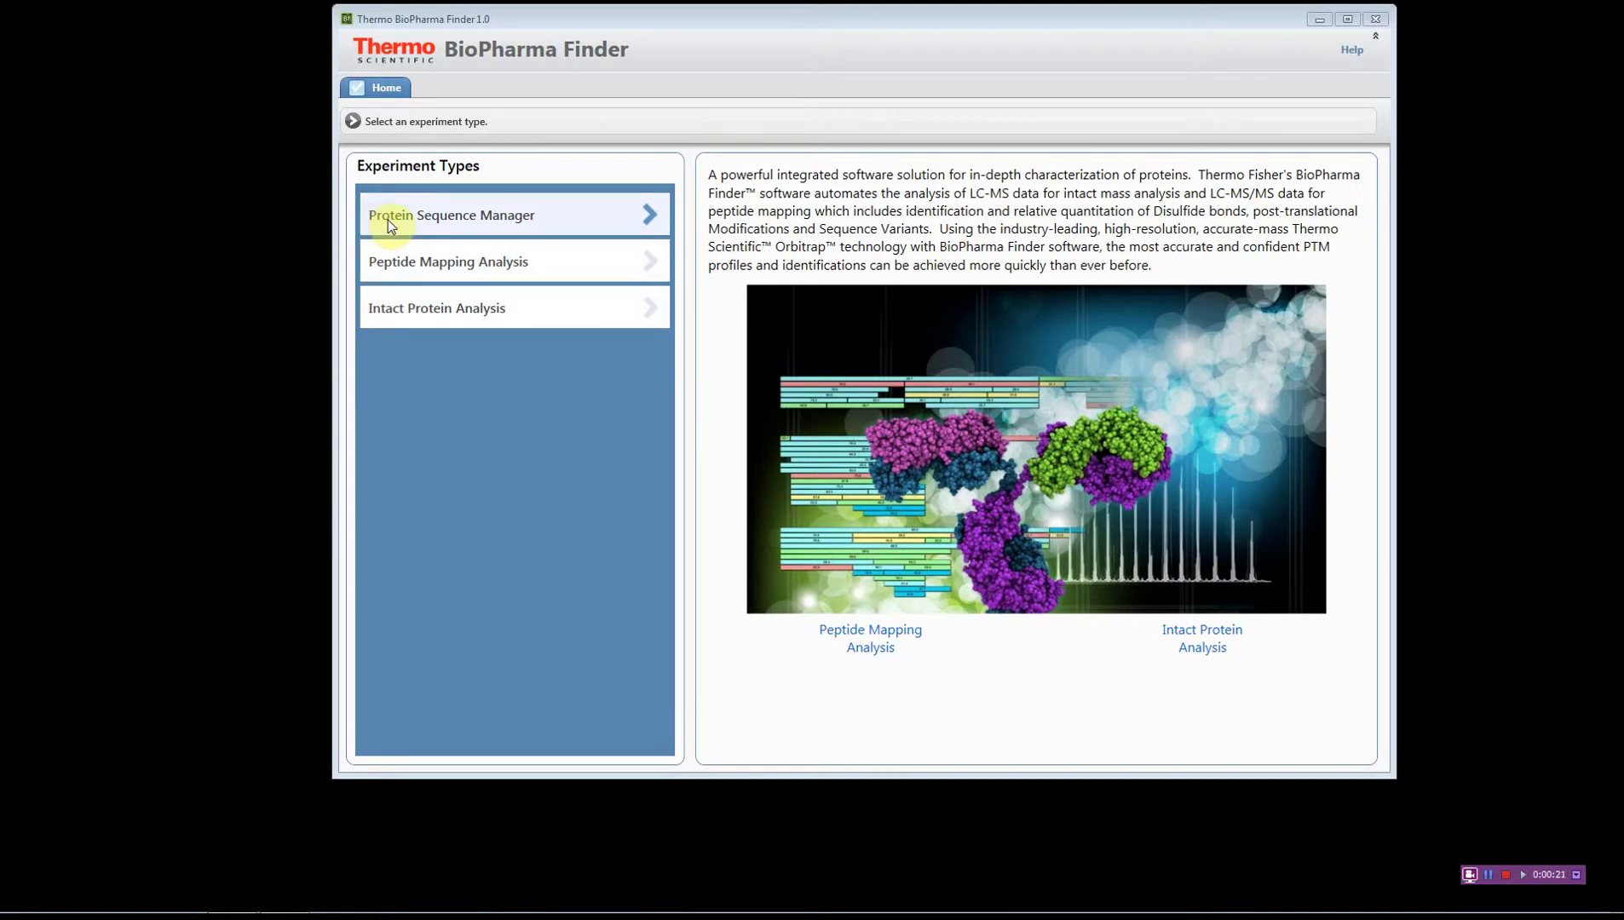
pyautogui.click(433, 222)
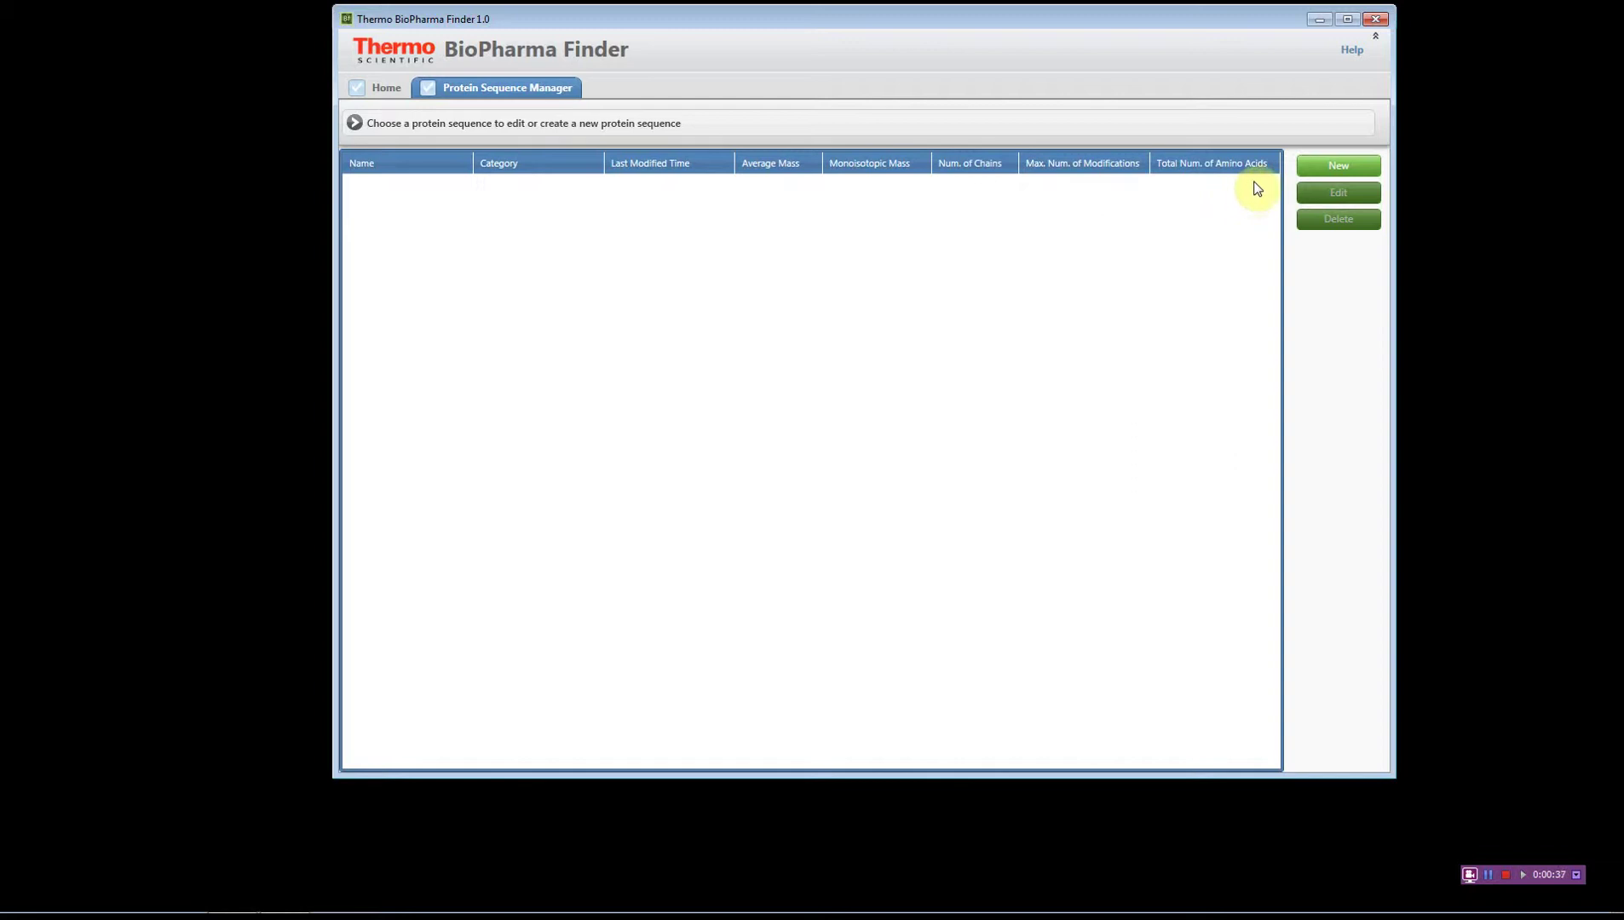
pyautogui.click(1306, 169)
pyautogui.moveTo(1125, 20); pyautogui.dragTo(1175, 46)
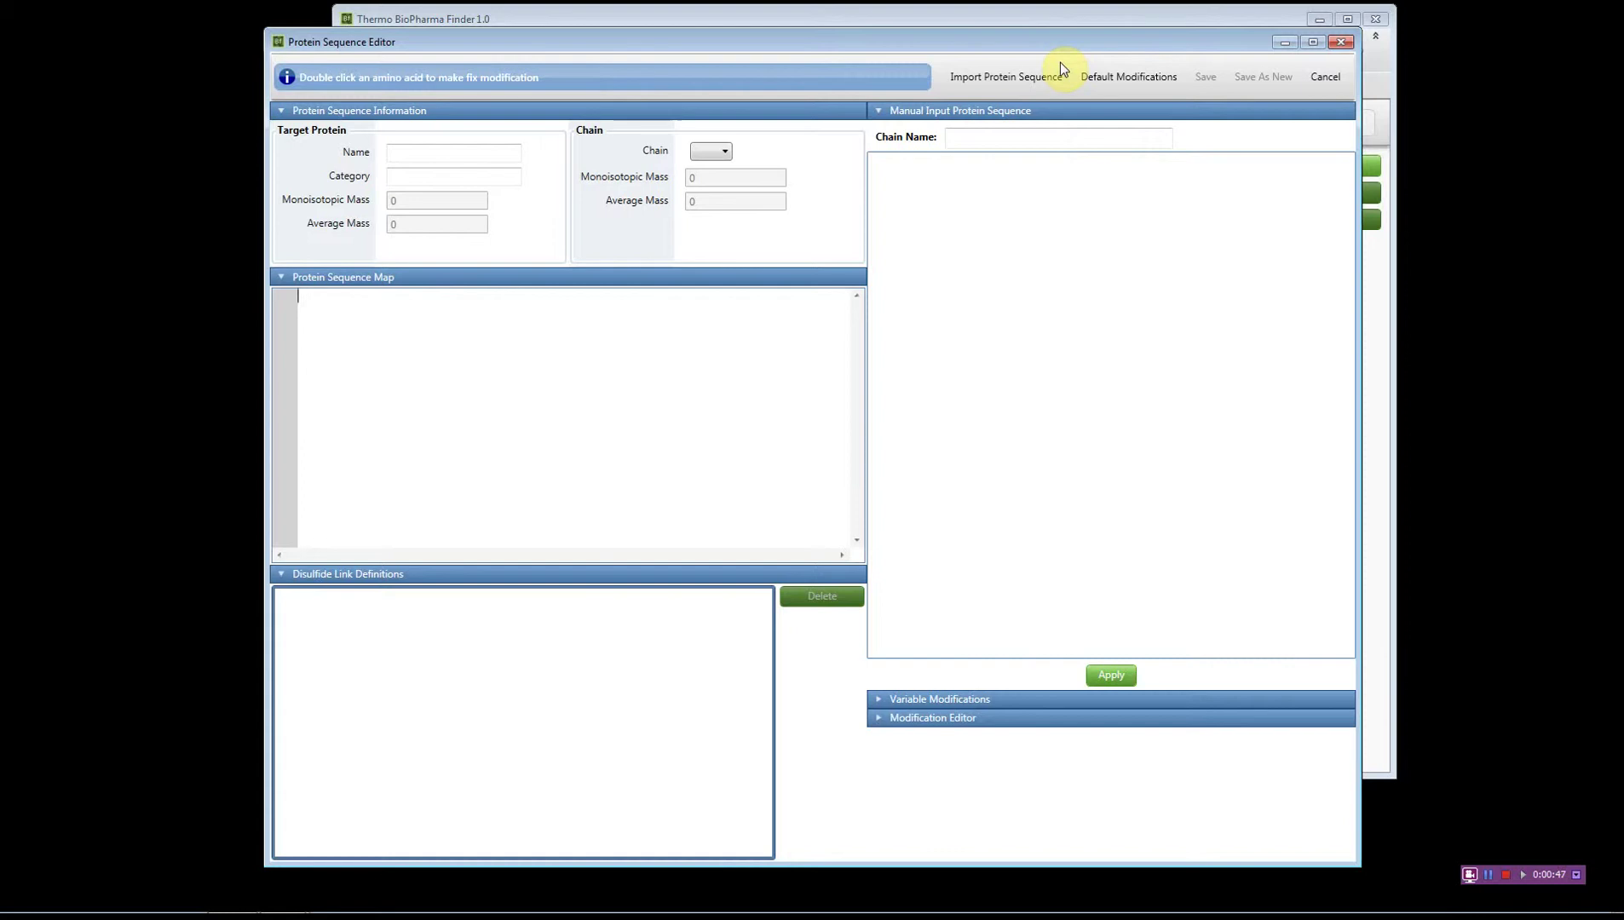
pyautogui.click(926, 188)
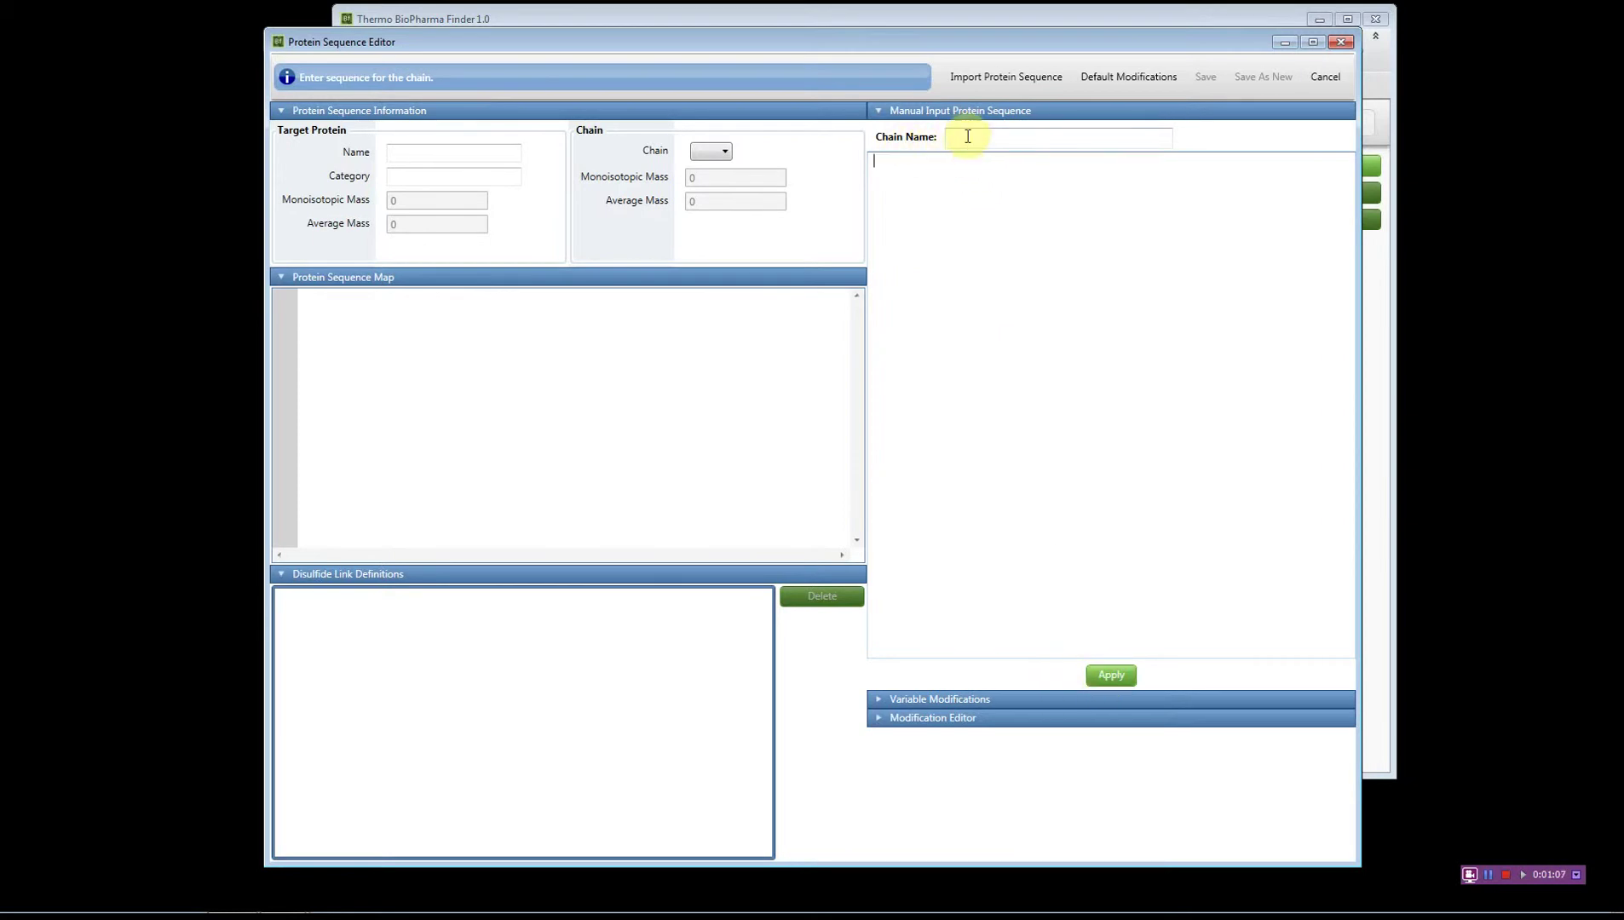
# Step: Import the protein sequence from the file Example mAb.fasta
pyautogui.click(977, 76)
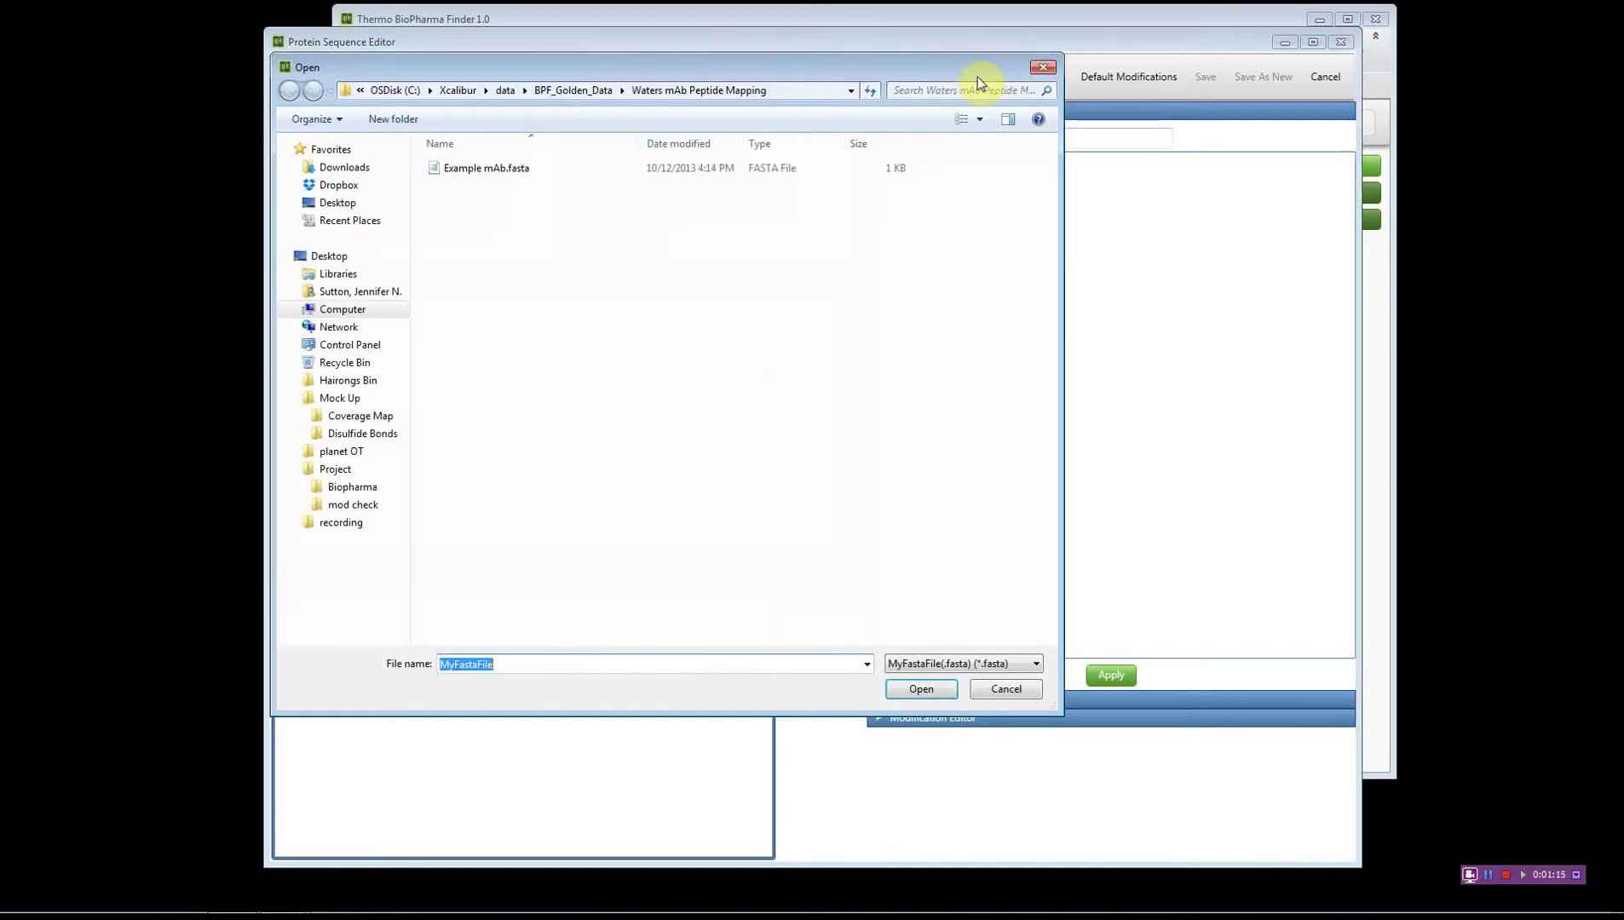
pyautogui.click(467, 175)
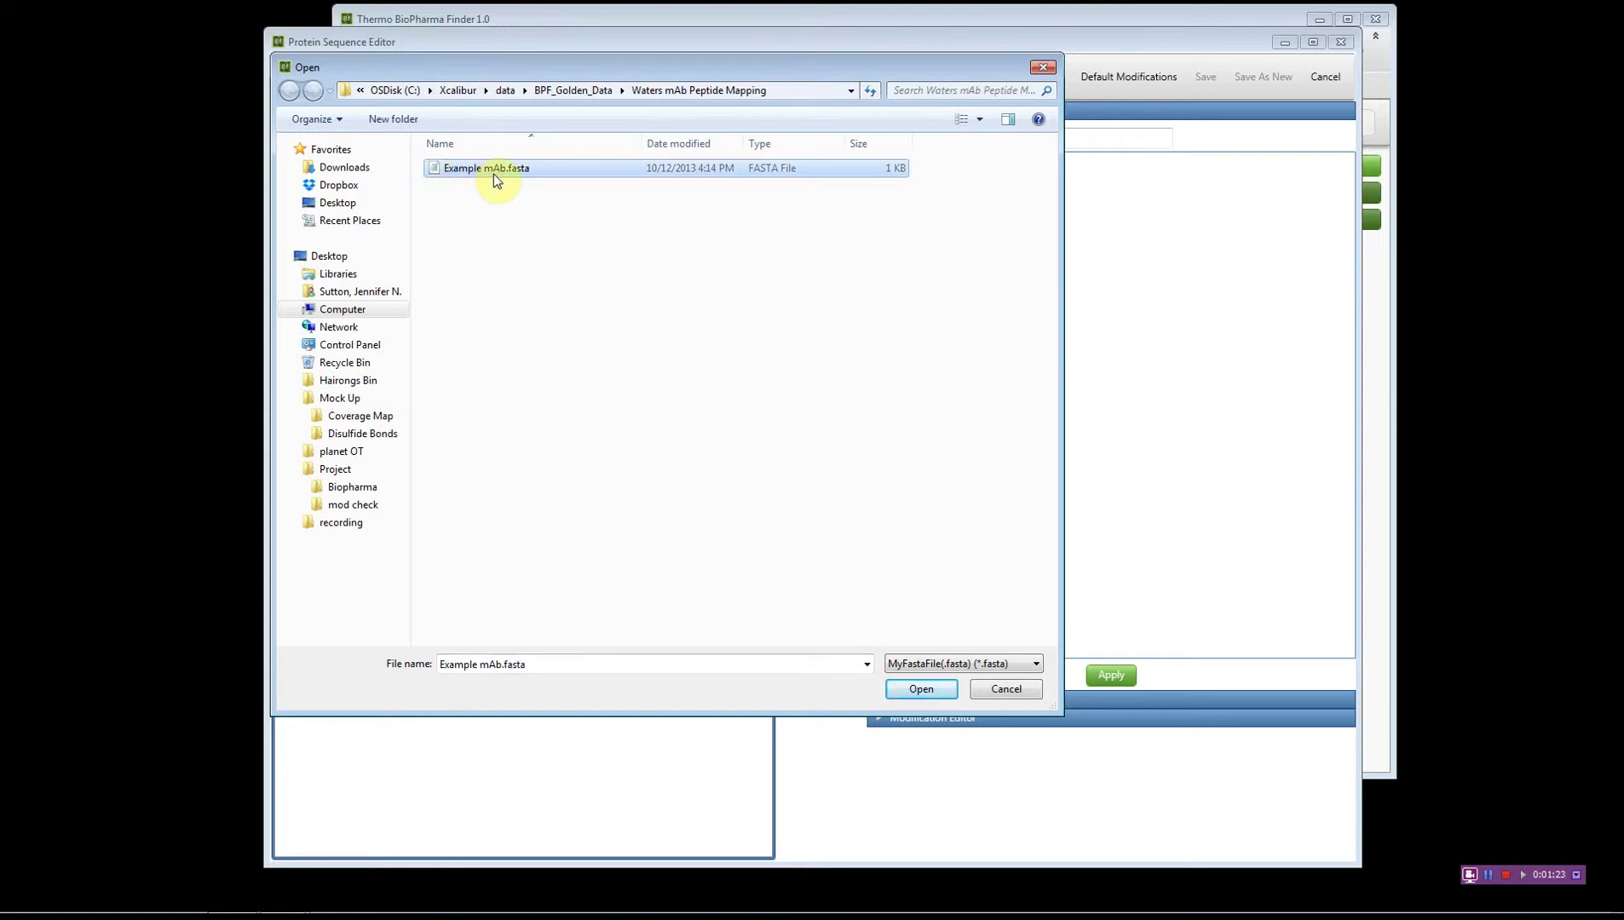
pyautogui.click(917, 689)
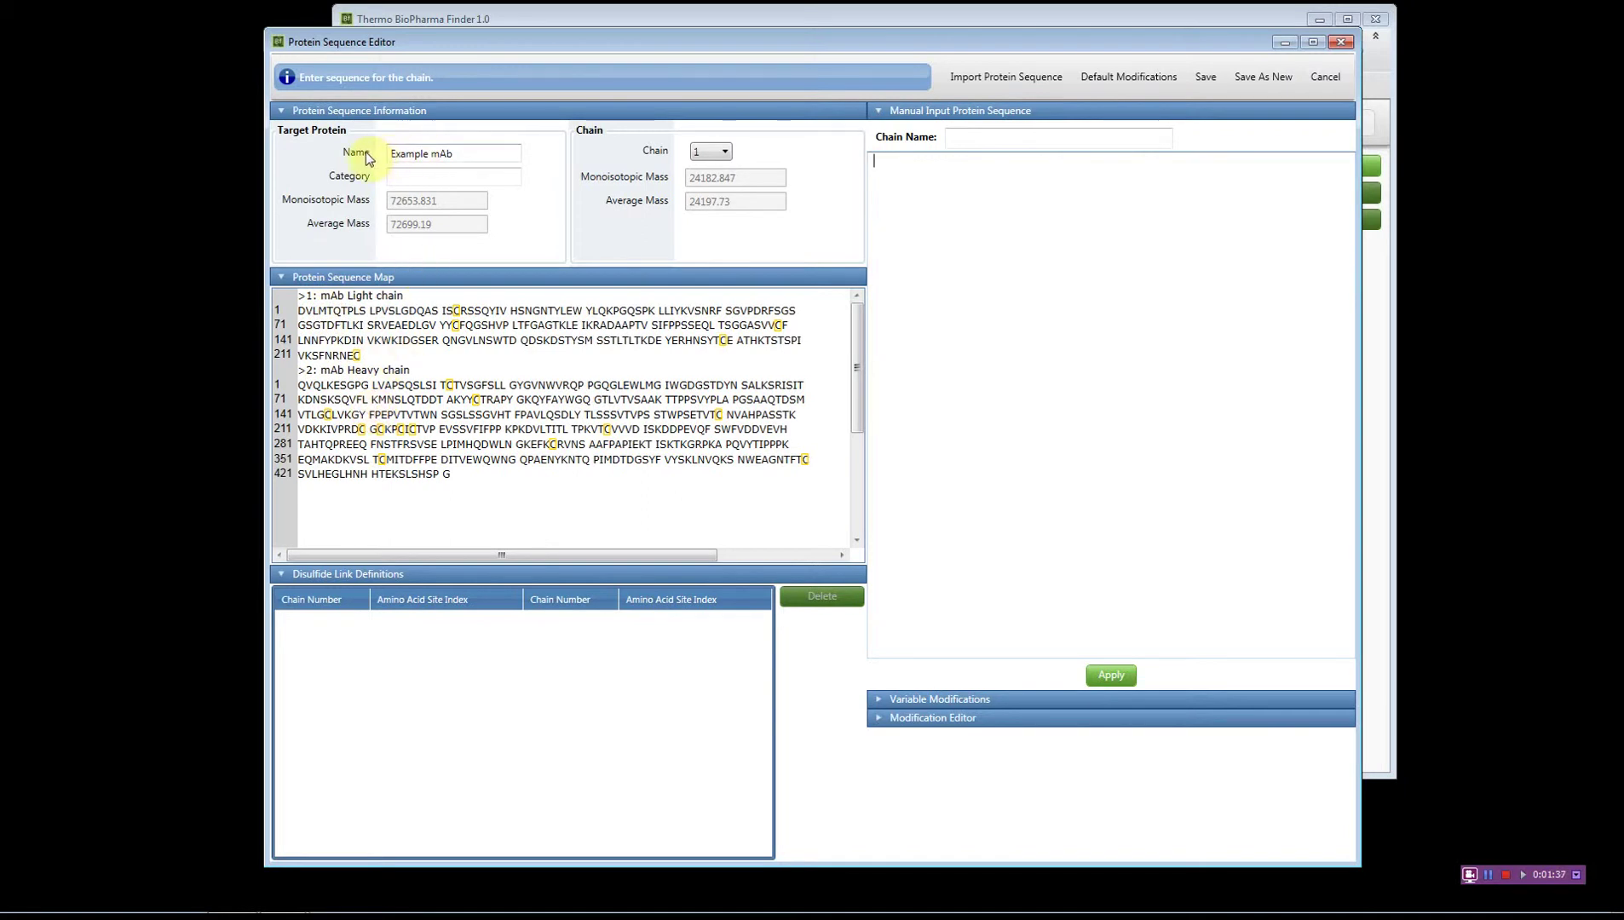
# Step: Set the target protein's category to Peptide Mapping
pyautogui.moveTo(477, 155); pyautogui.dragTo(384, 165)
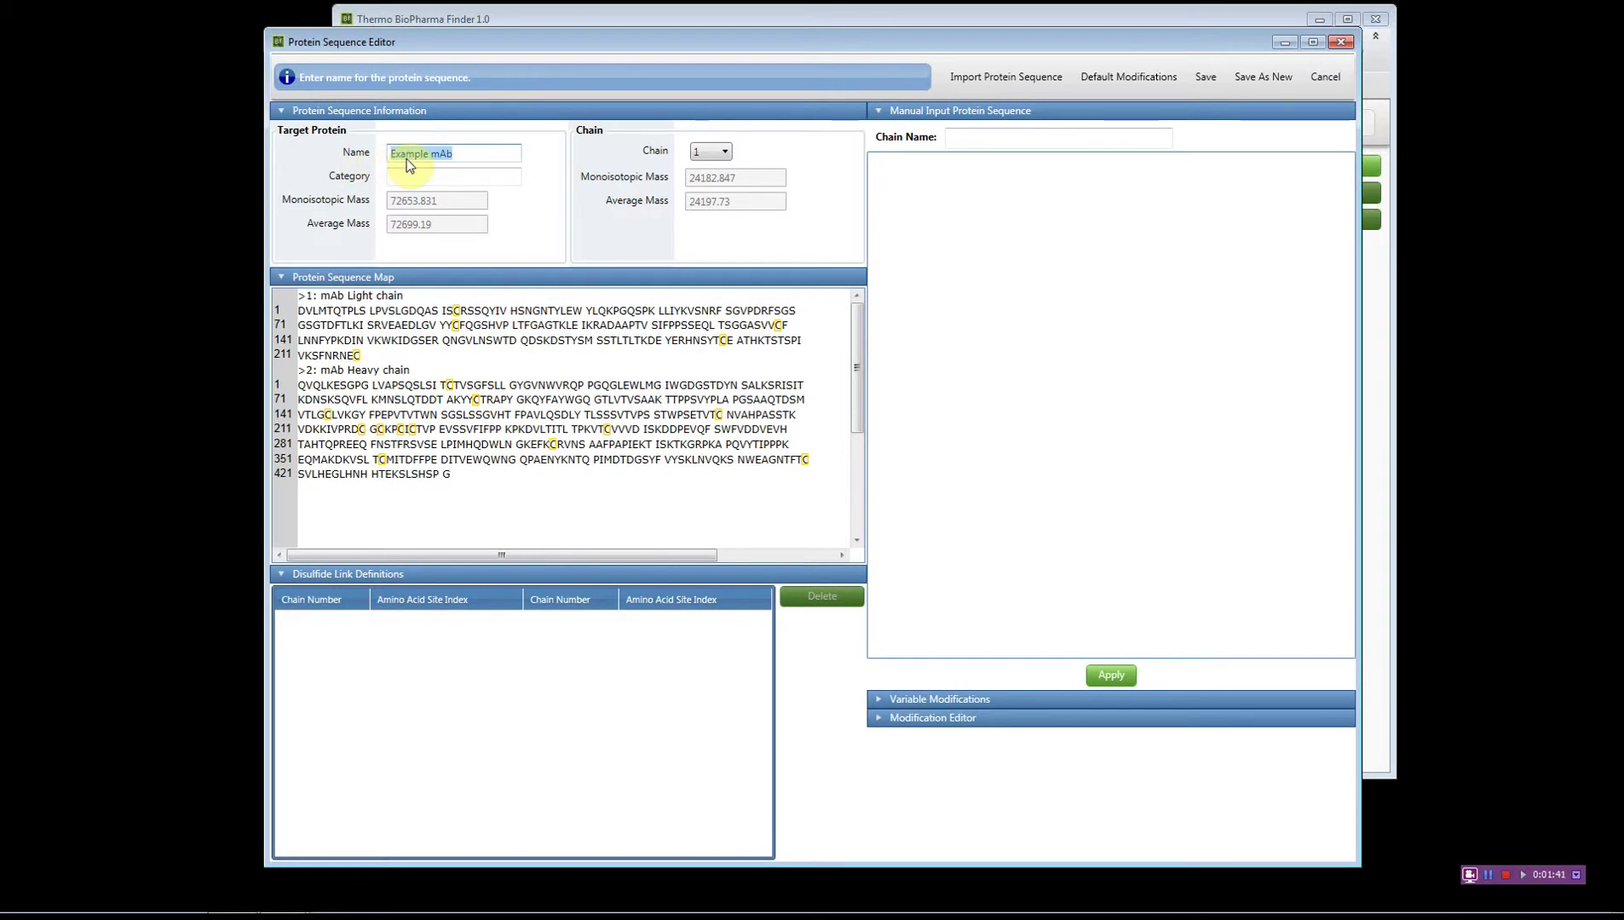
pyautogui.click(397, 178)
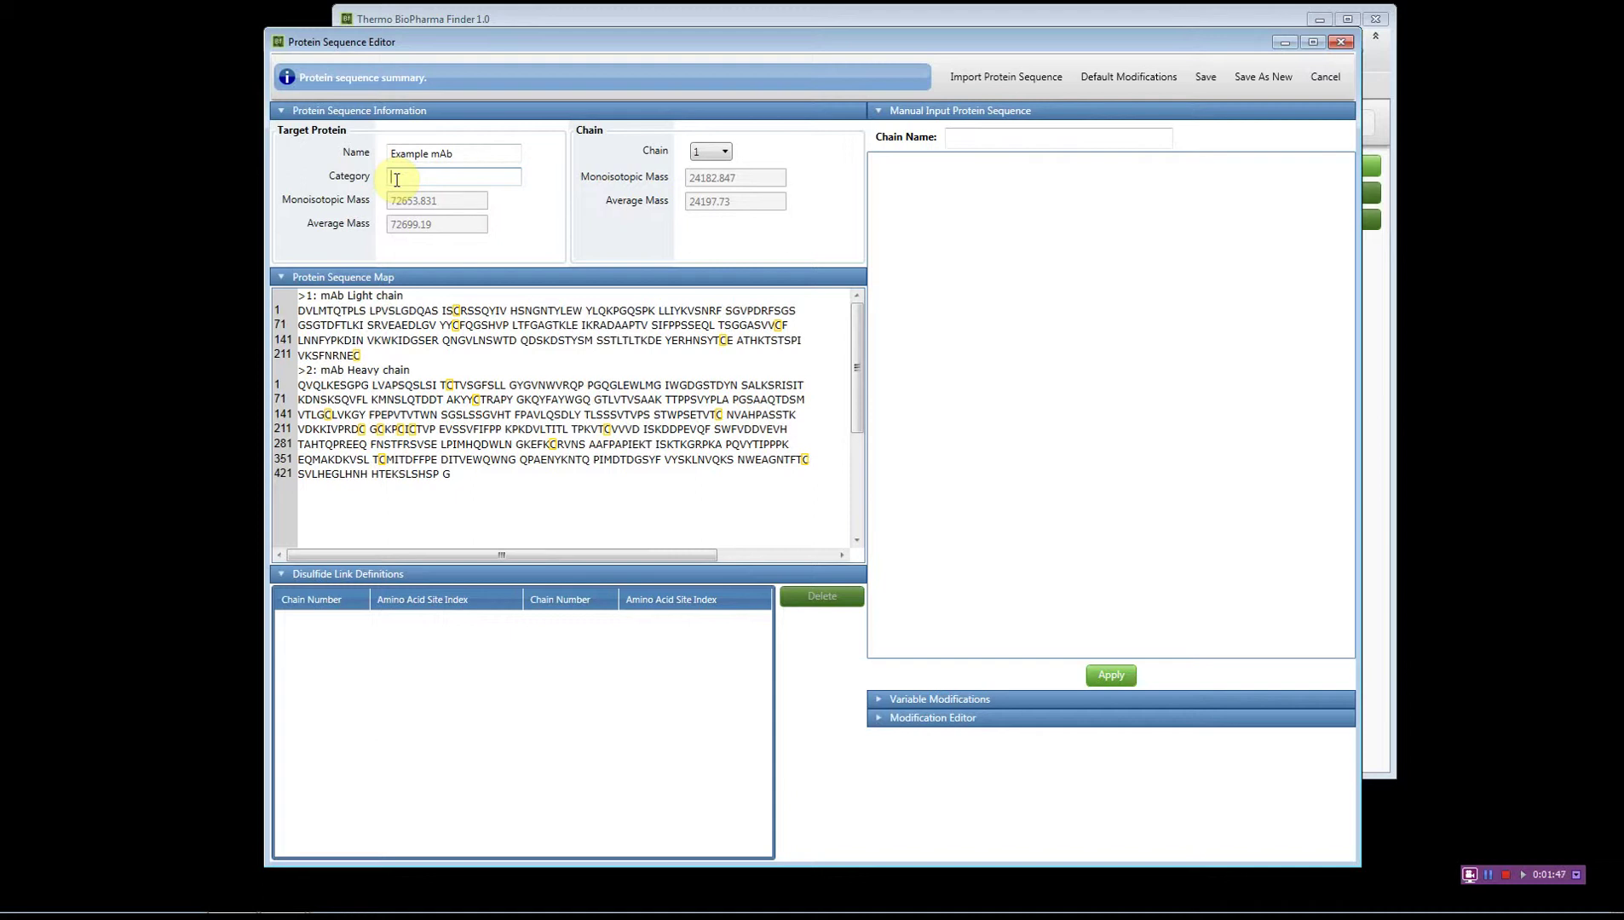
pyautogui.write('Peptide Mapping')
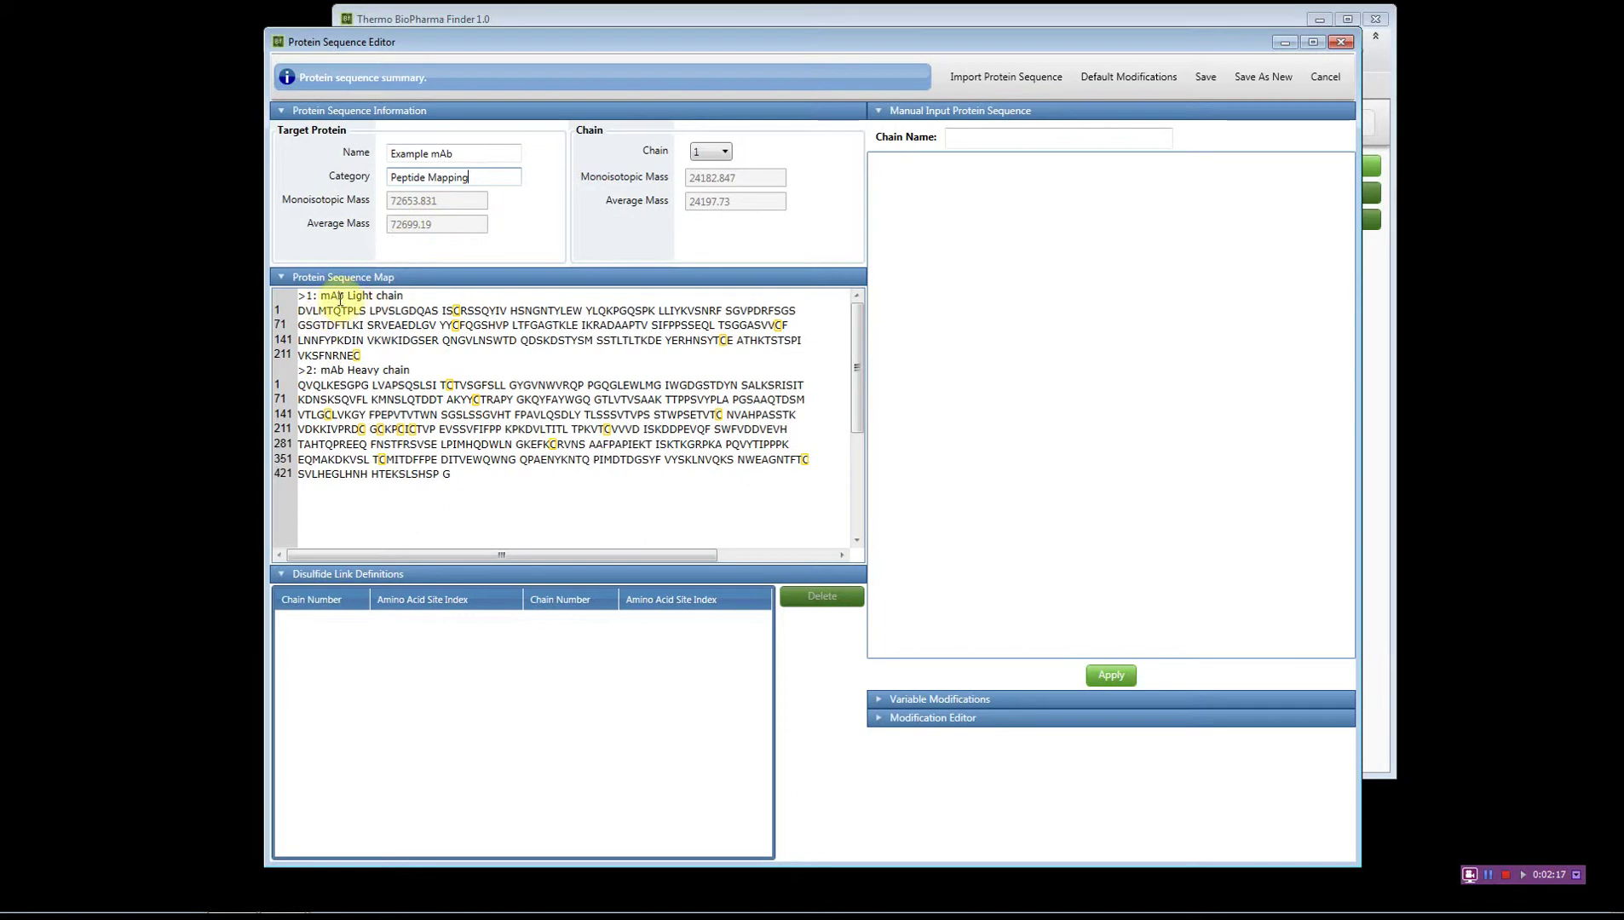
# Step: Check the masses of chain 2, and return the chain selection to chain 1
pyautogui.click(706, 158)
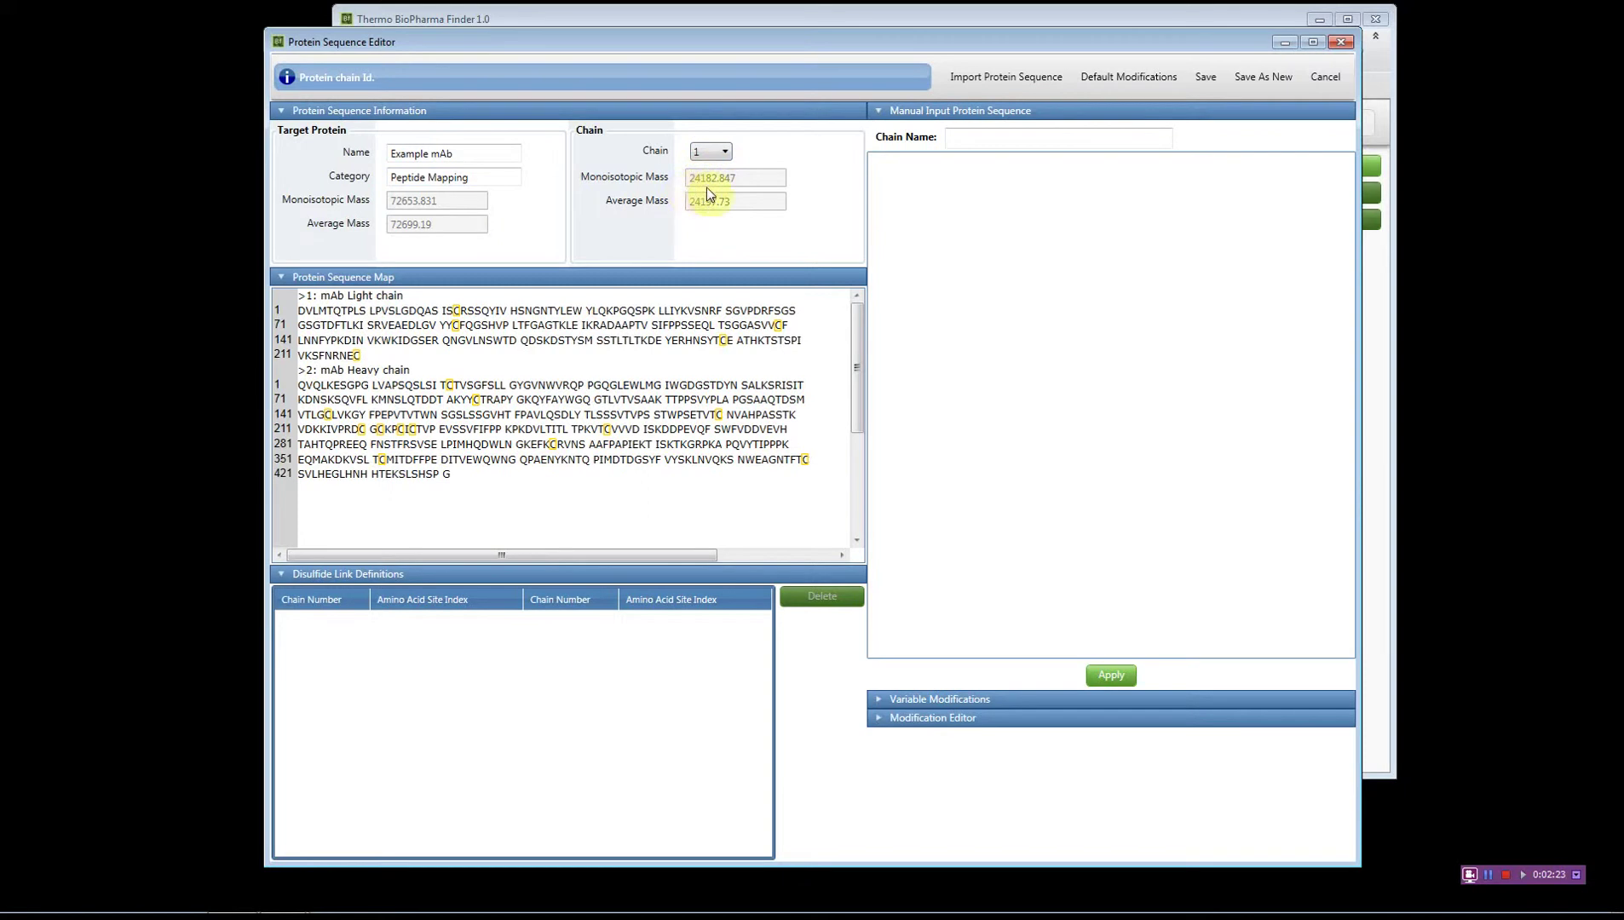
pyautogui.click(707, 153)
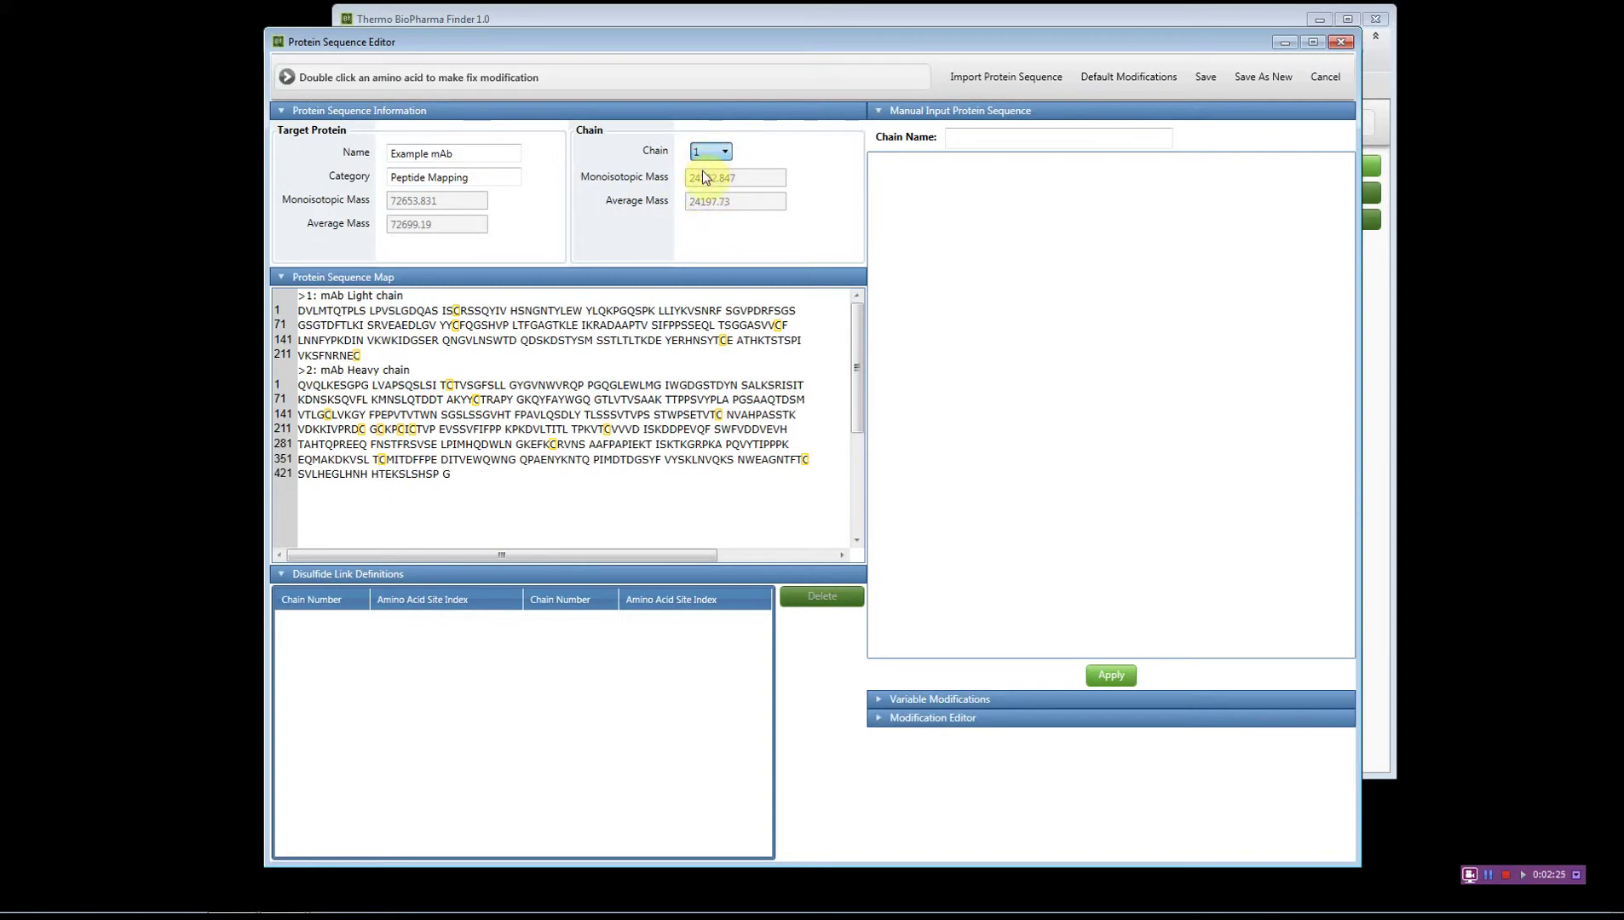
pyautogui.press('Down')
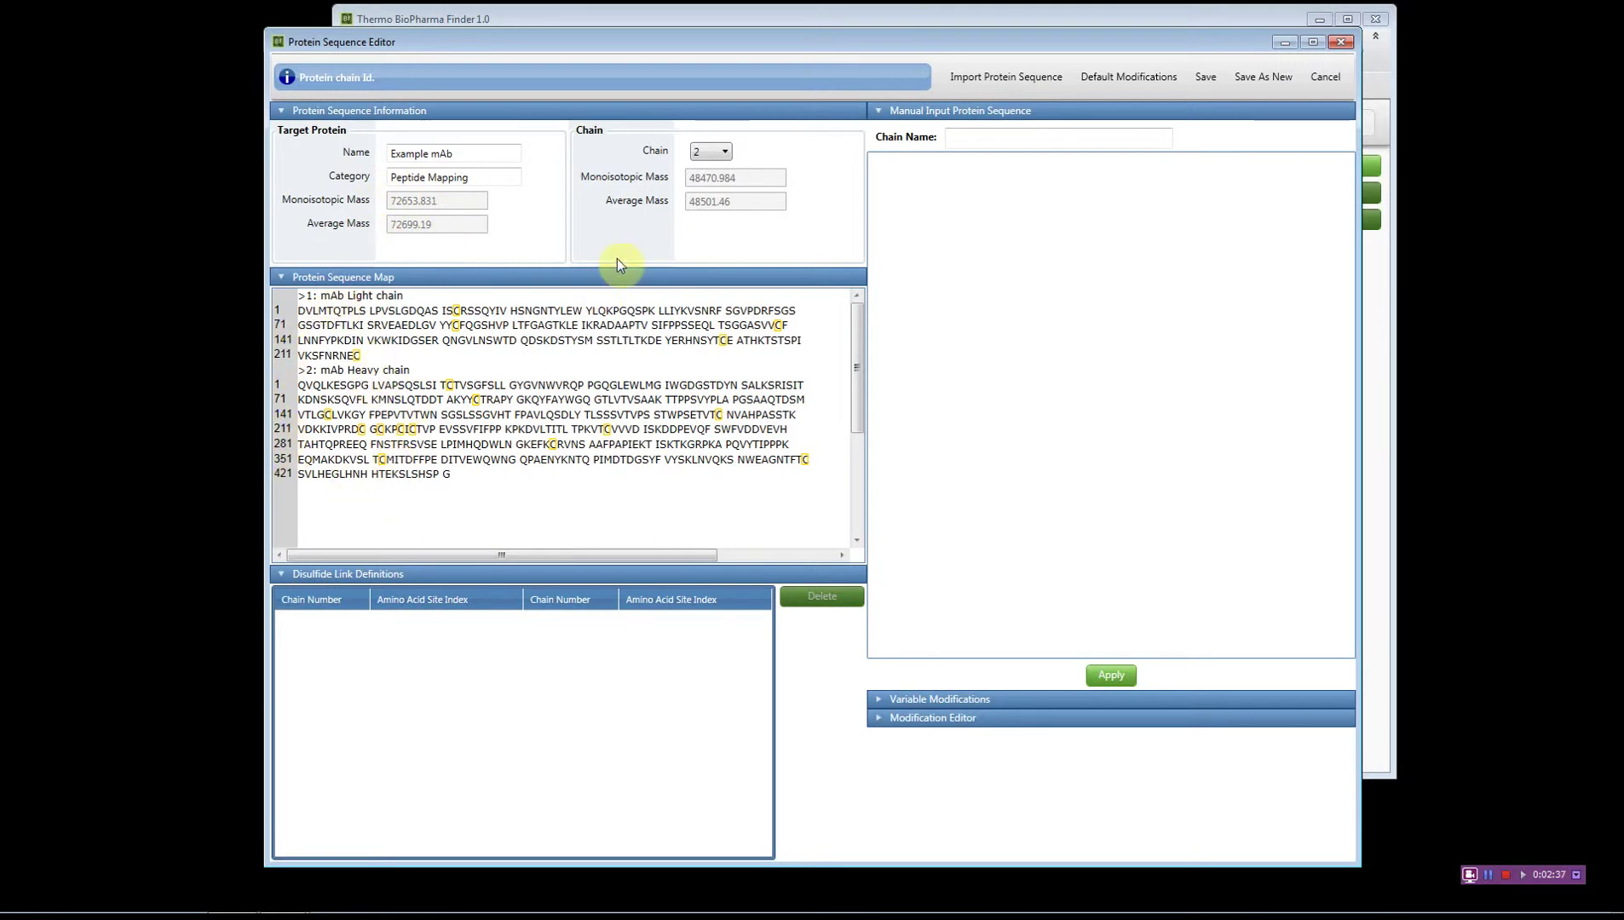
pyautogui.click(712, 156)
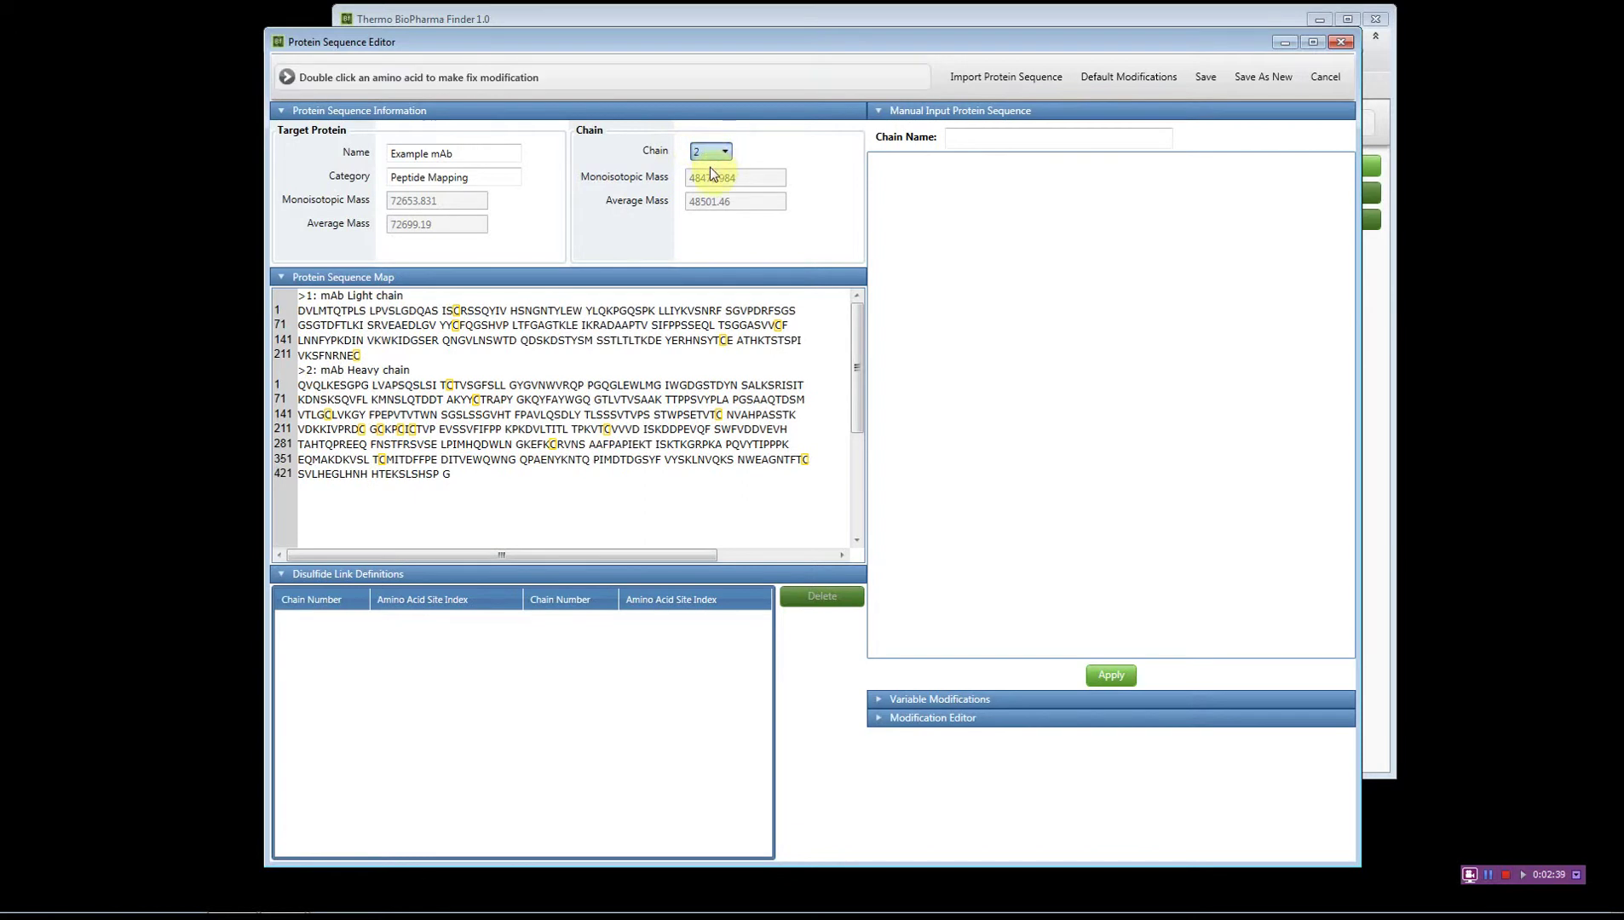
pyautogui.click(710, 168)
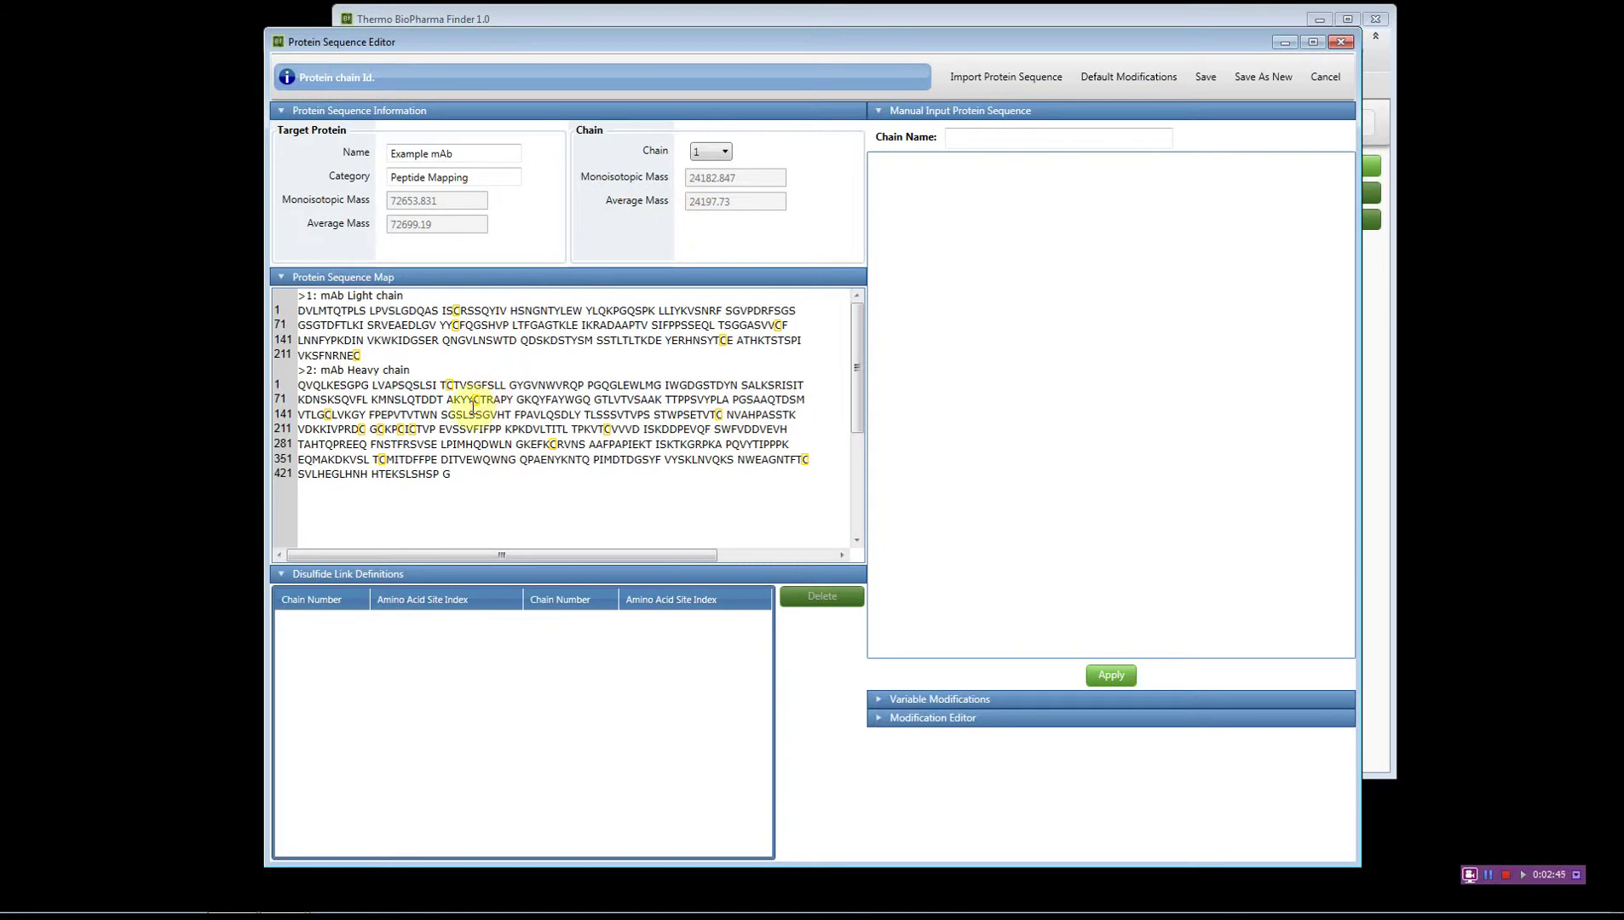
# Step: Assign the Carbamidomethylation side chain modification to the cysteine at 1:23 and apply it to all cysteines
pyautogui.doubleClick(454, 311)
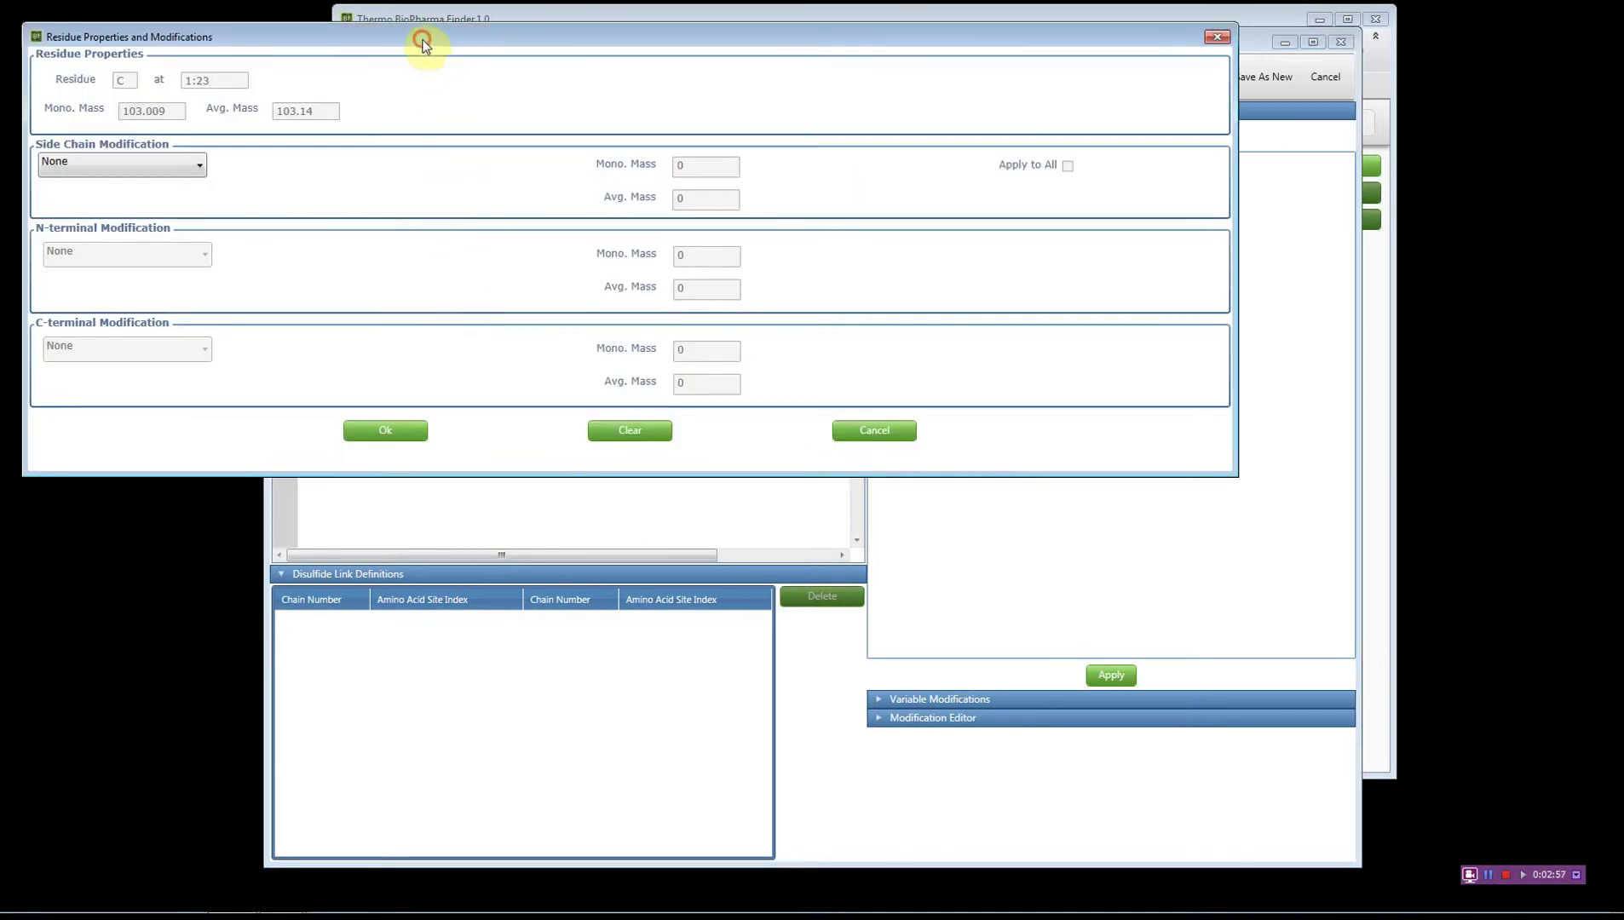
pyautogui.click(597, 185)
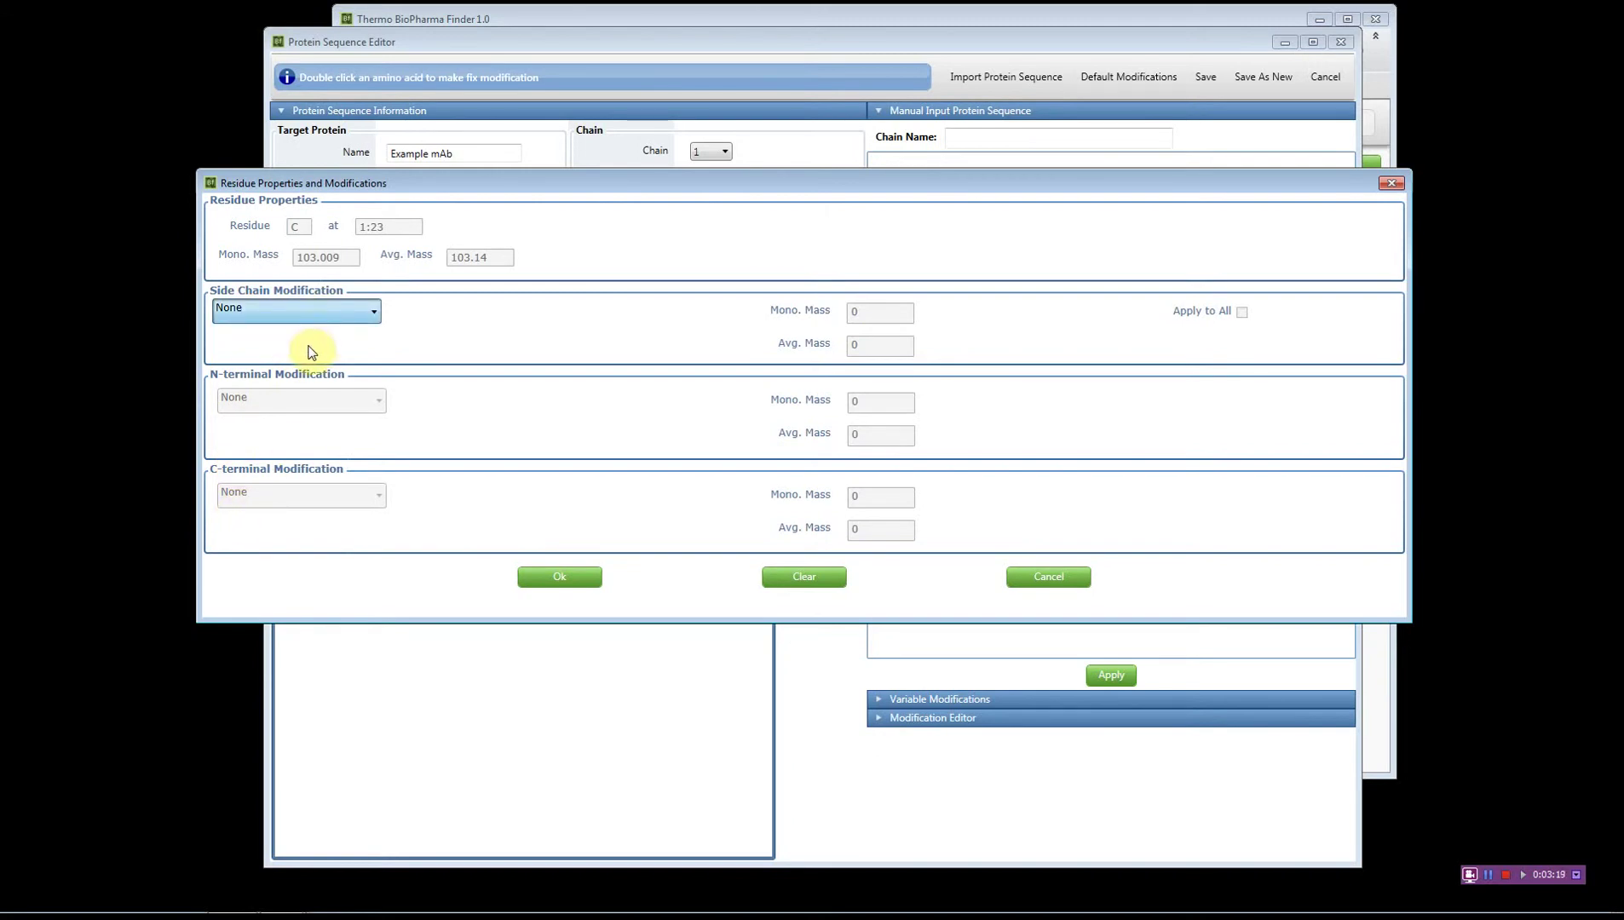
pyautogui.press('Down')
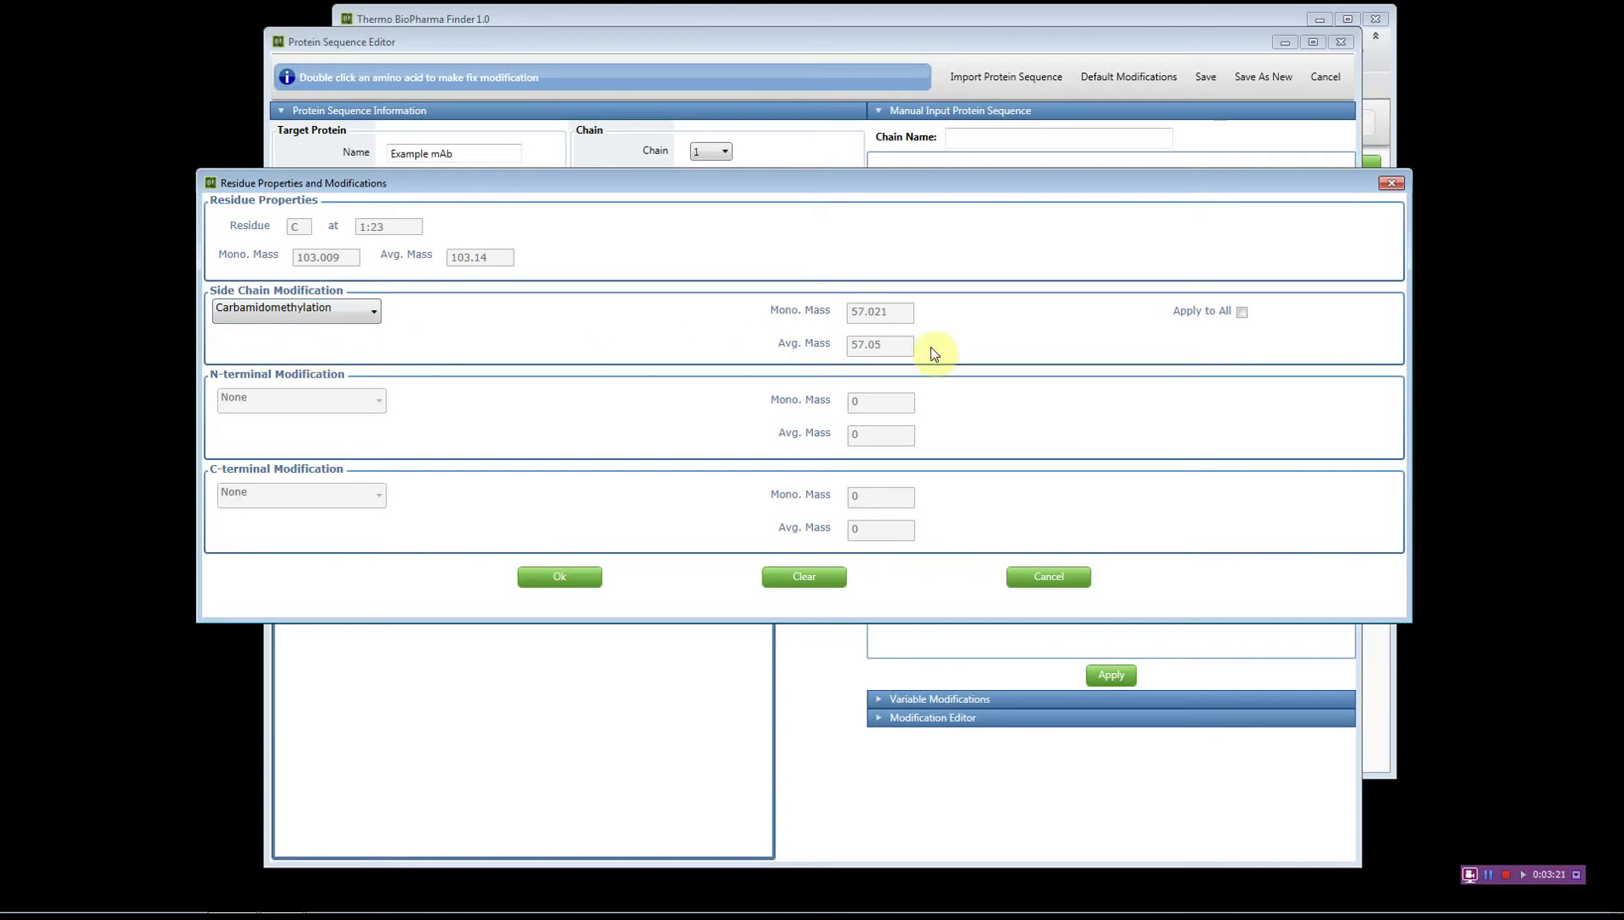
pyautogui.click(1241, 313)
pyautogui.click(584, 577)
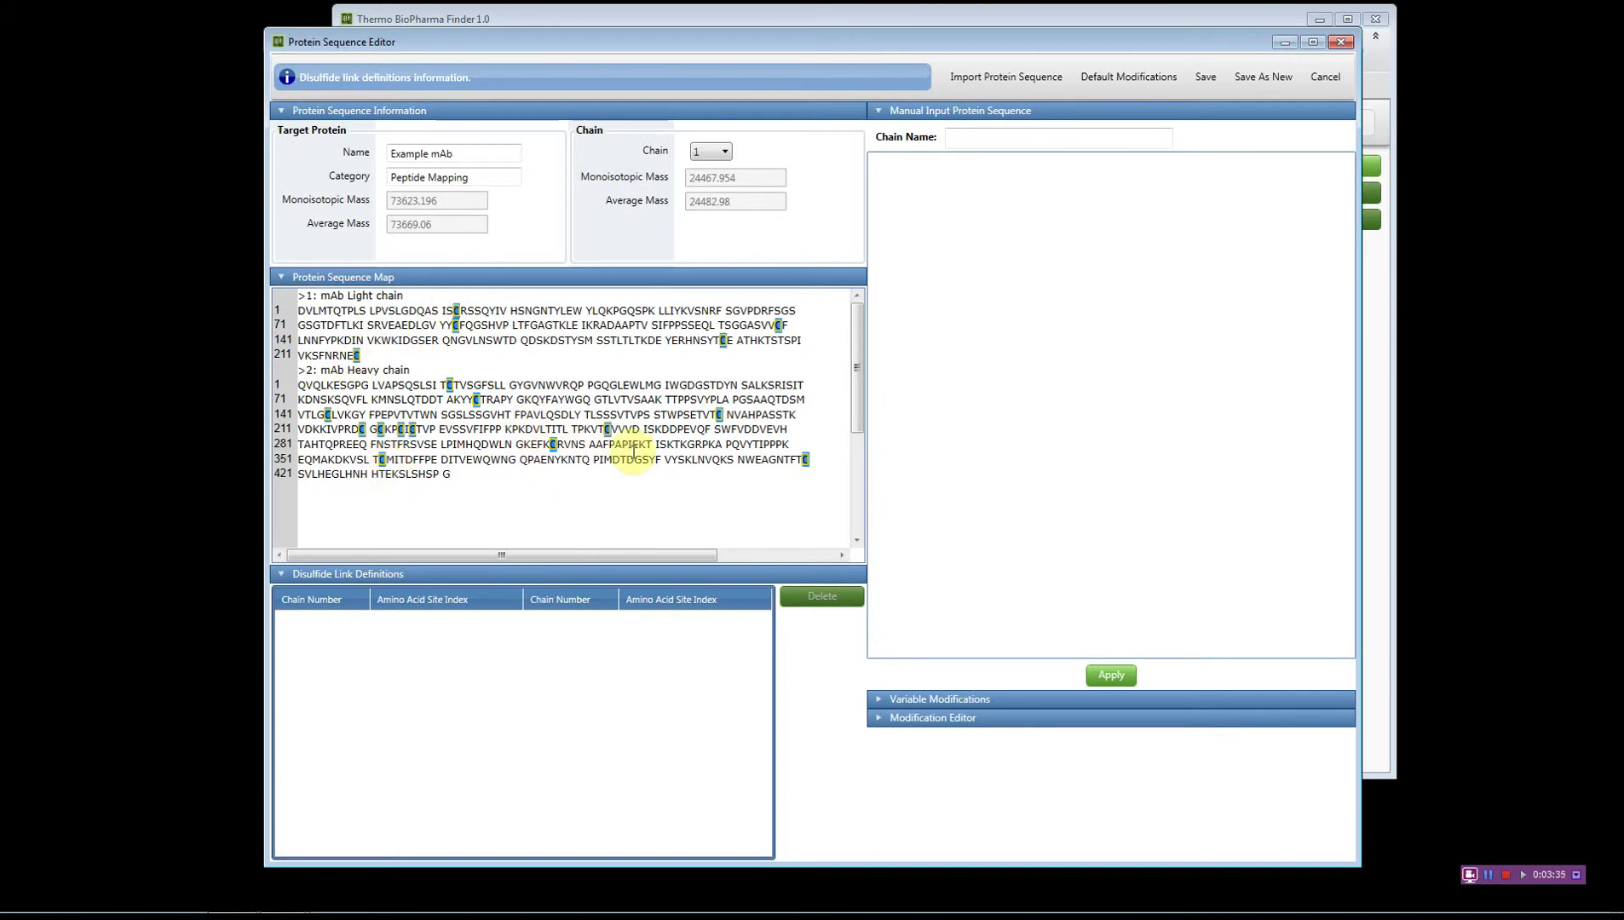
# Step: Assign the Gln->Pyro-Glu N-terminal modification to the heavy chain's first residue Q, and clear it again
pyautogui.doubleClick(300, 385)
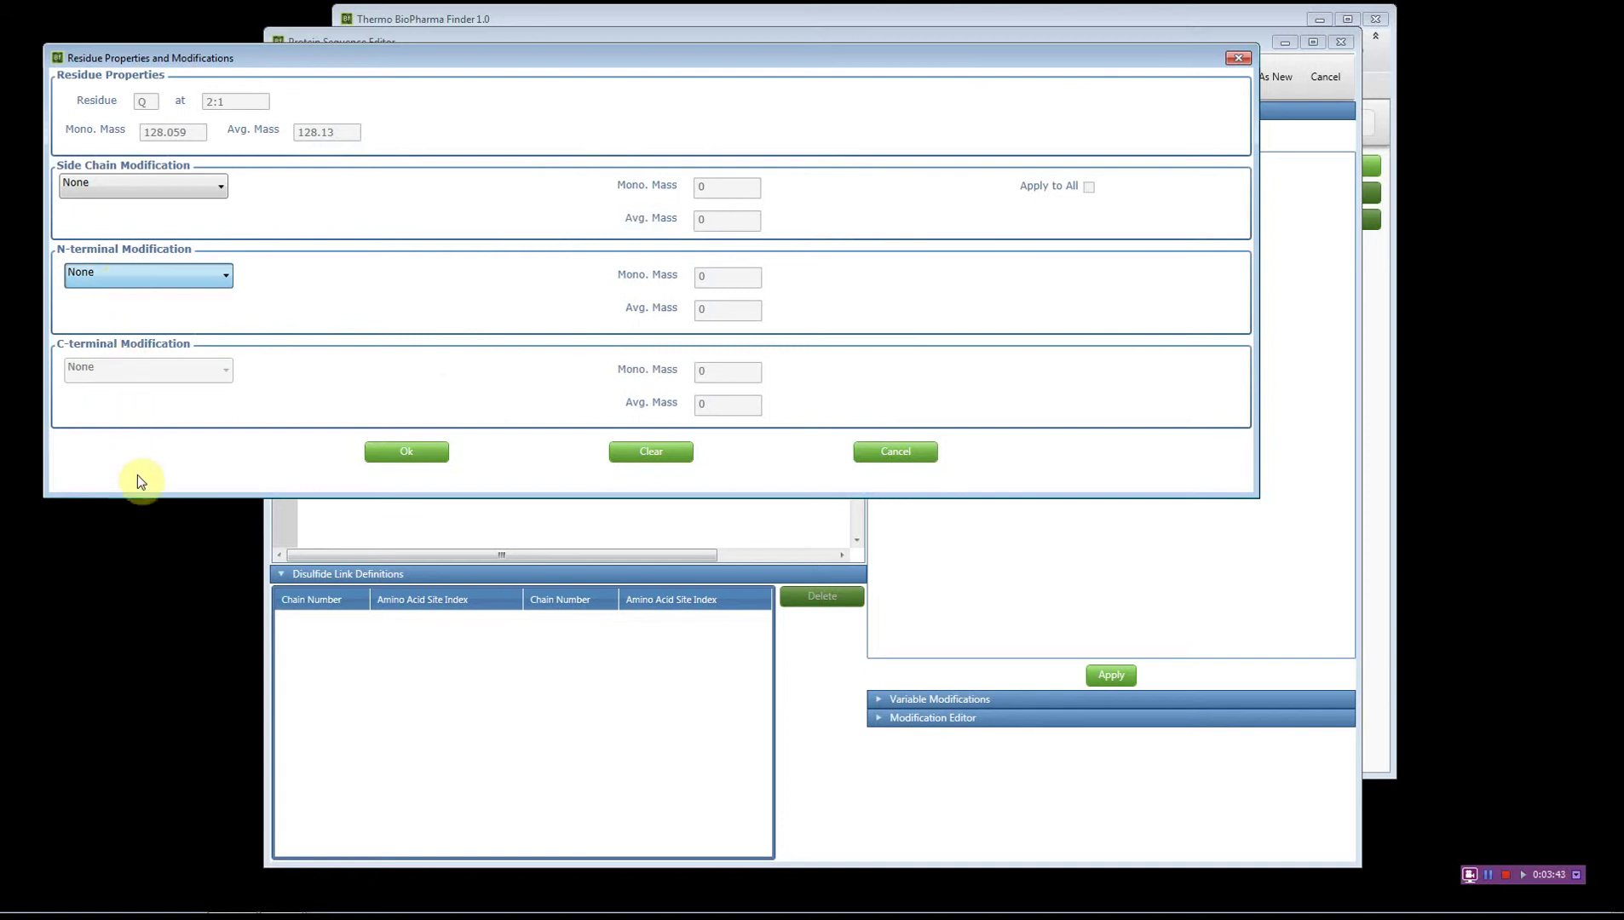
pyautogui.press('Down')
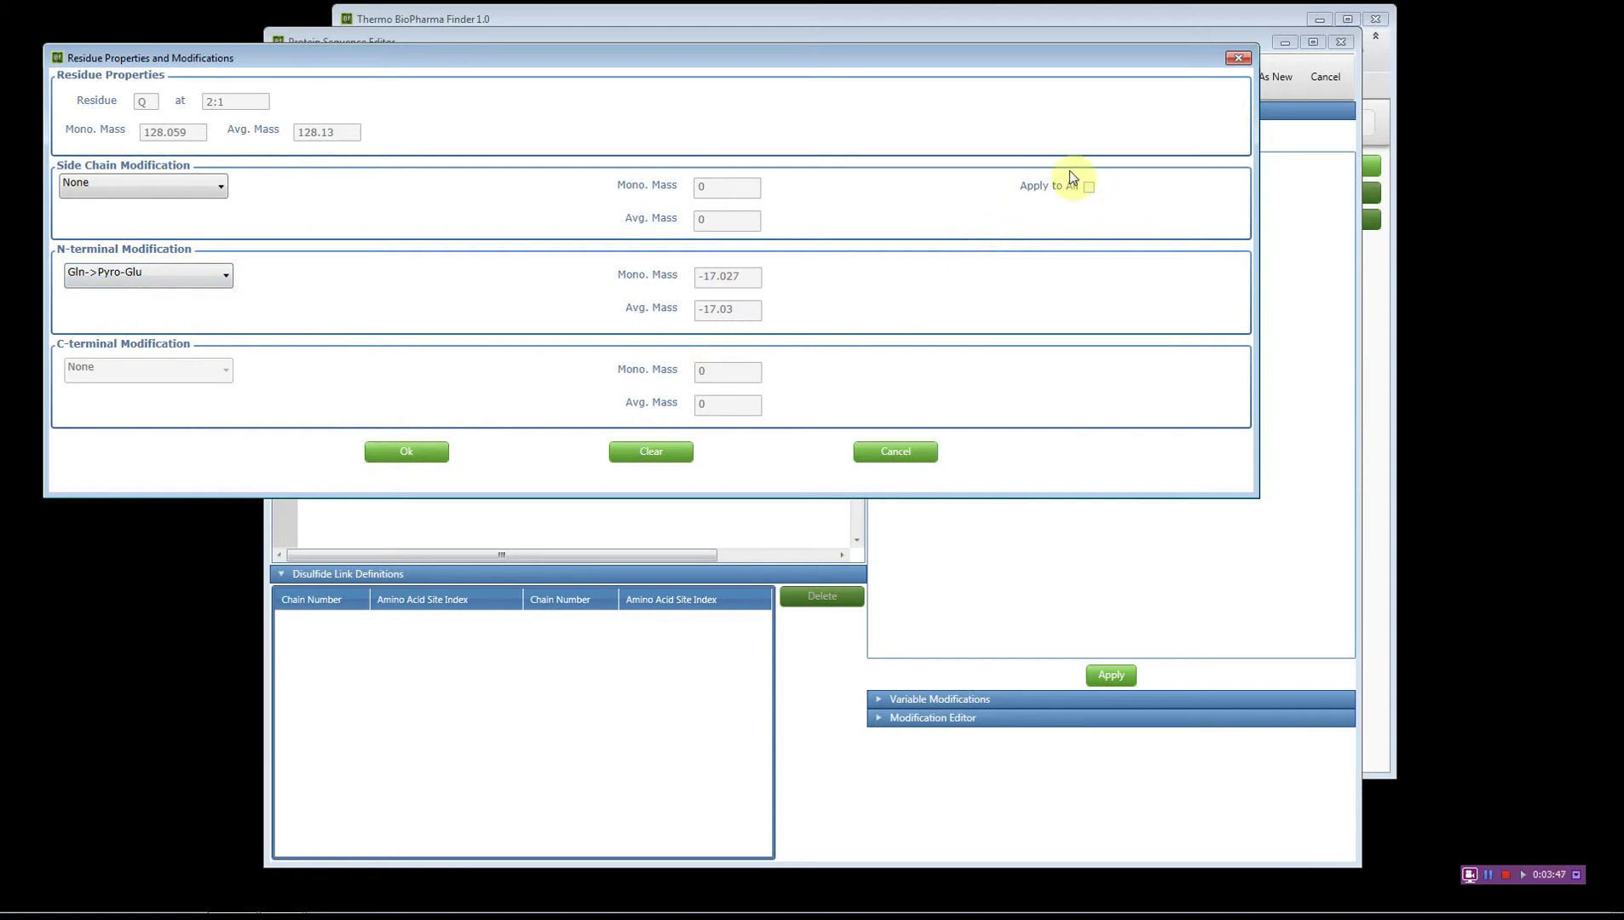
pyautogui.click(412, 454)
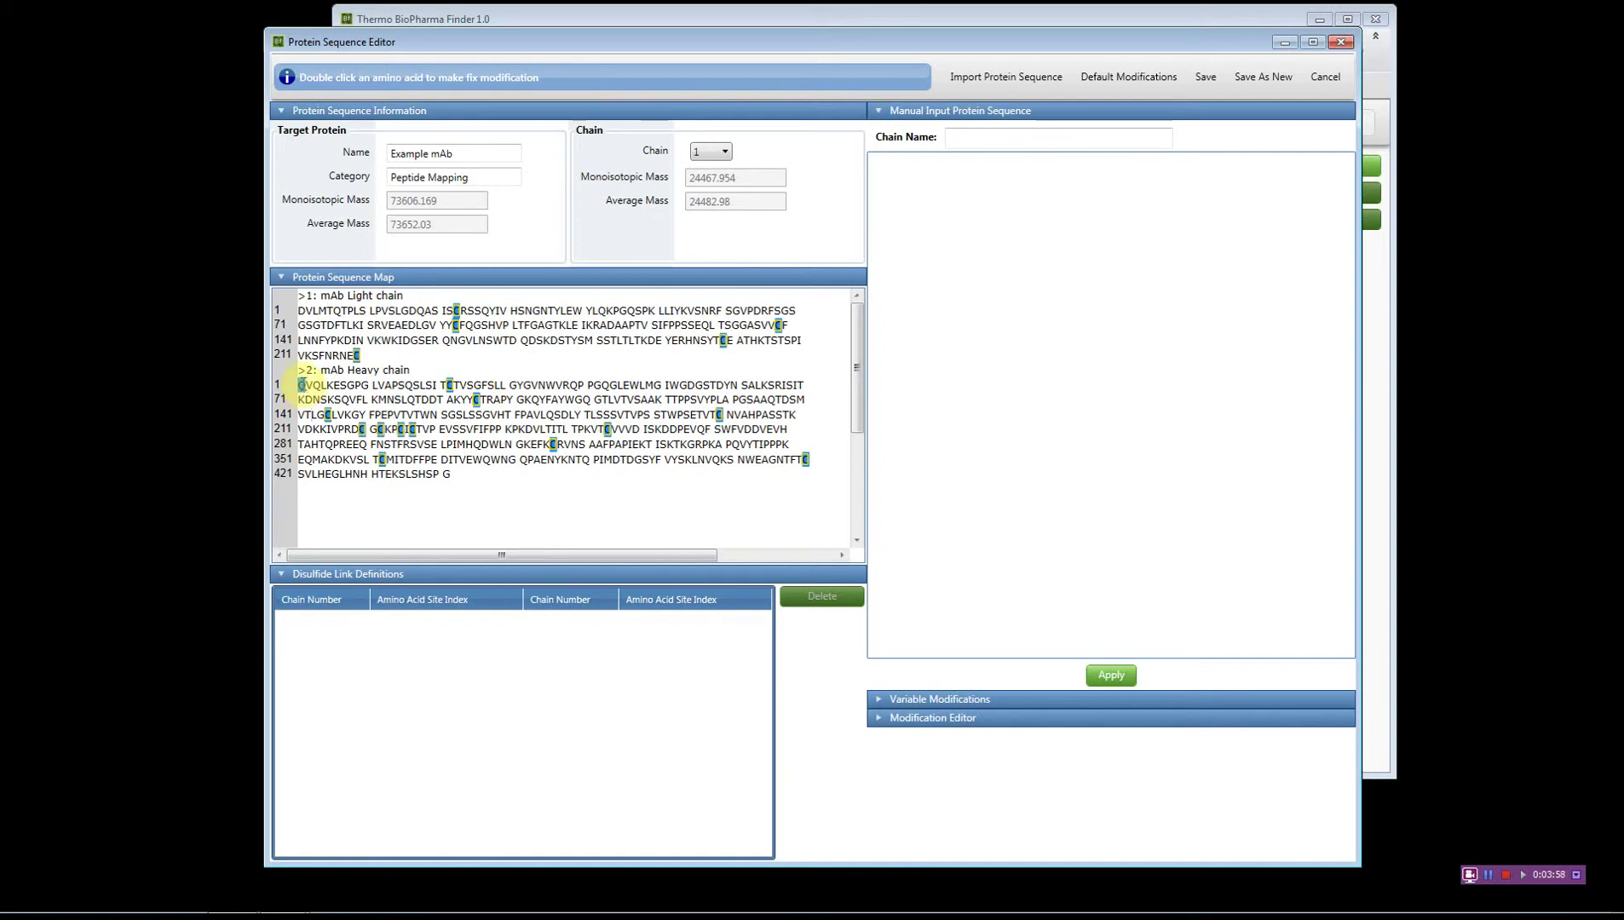
pyautogui.doubleClick(302, 385)
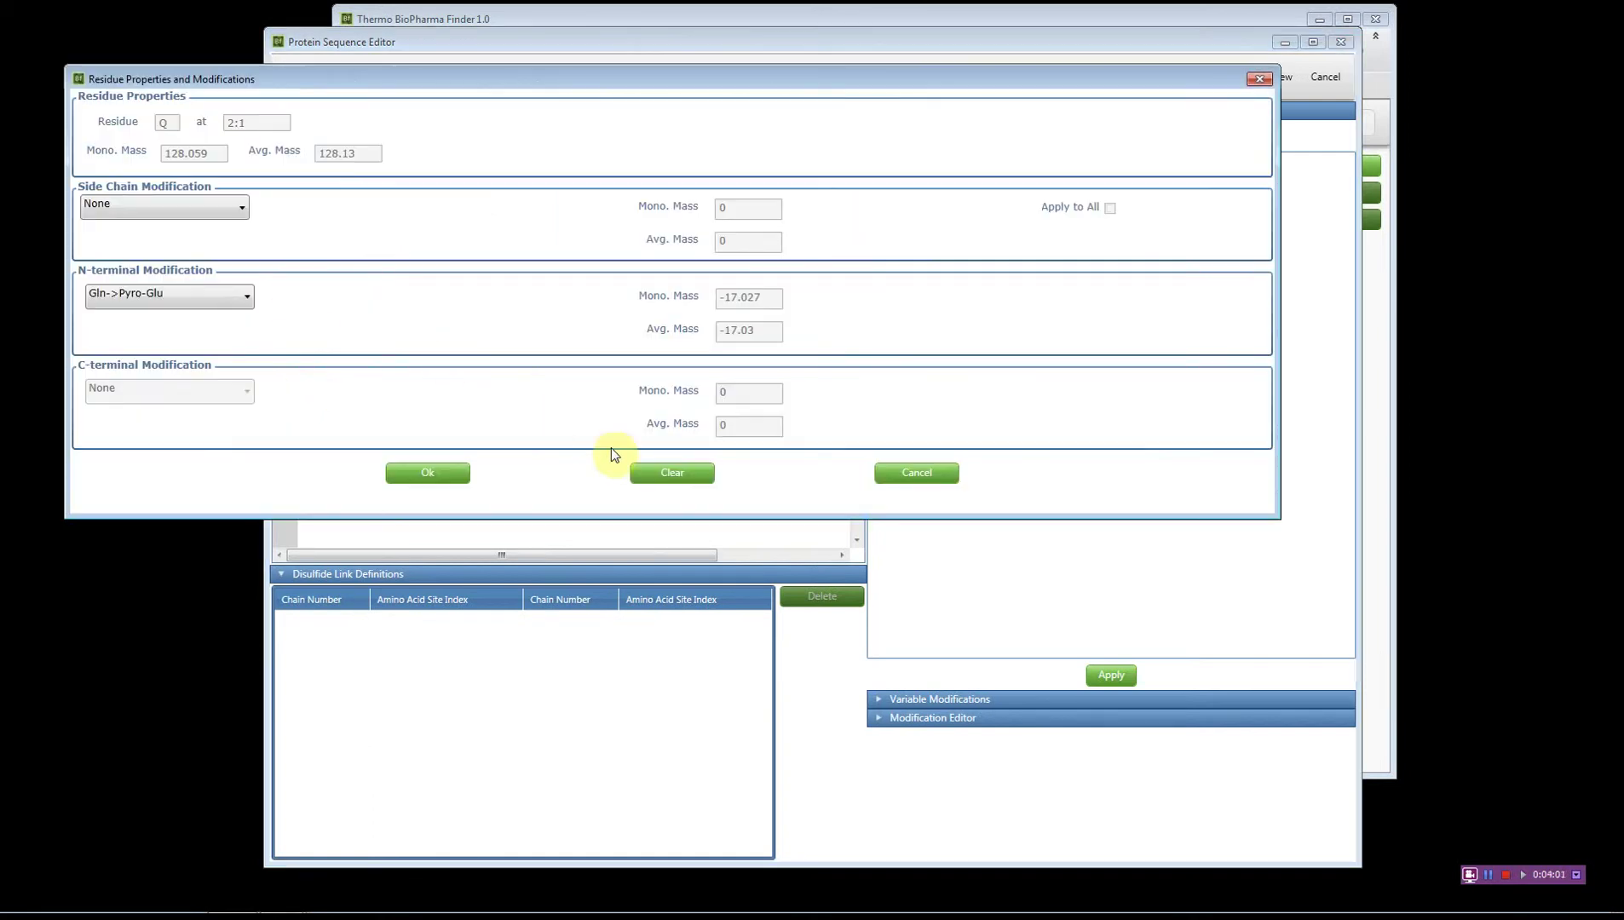
pyautogui.click(668, 475)
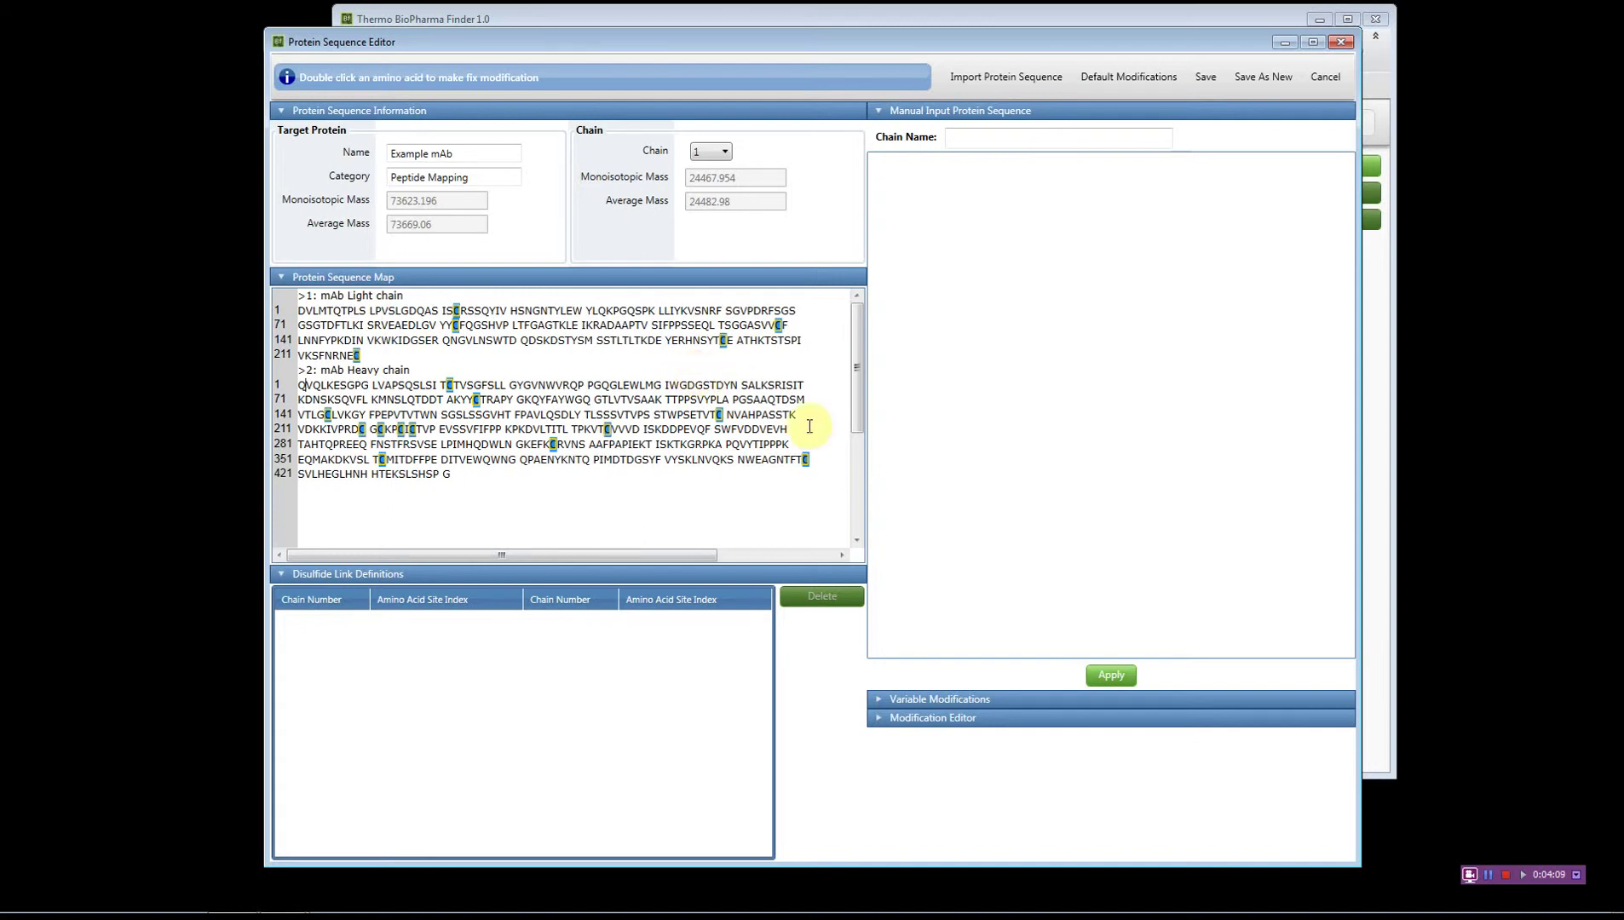
# Step: Show the variable modifications, add Lys to the N-terminal search modifications, and remove it again
pyautogui.click(938, 702)
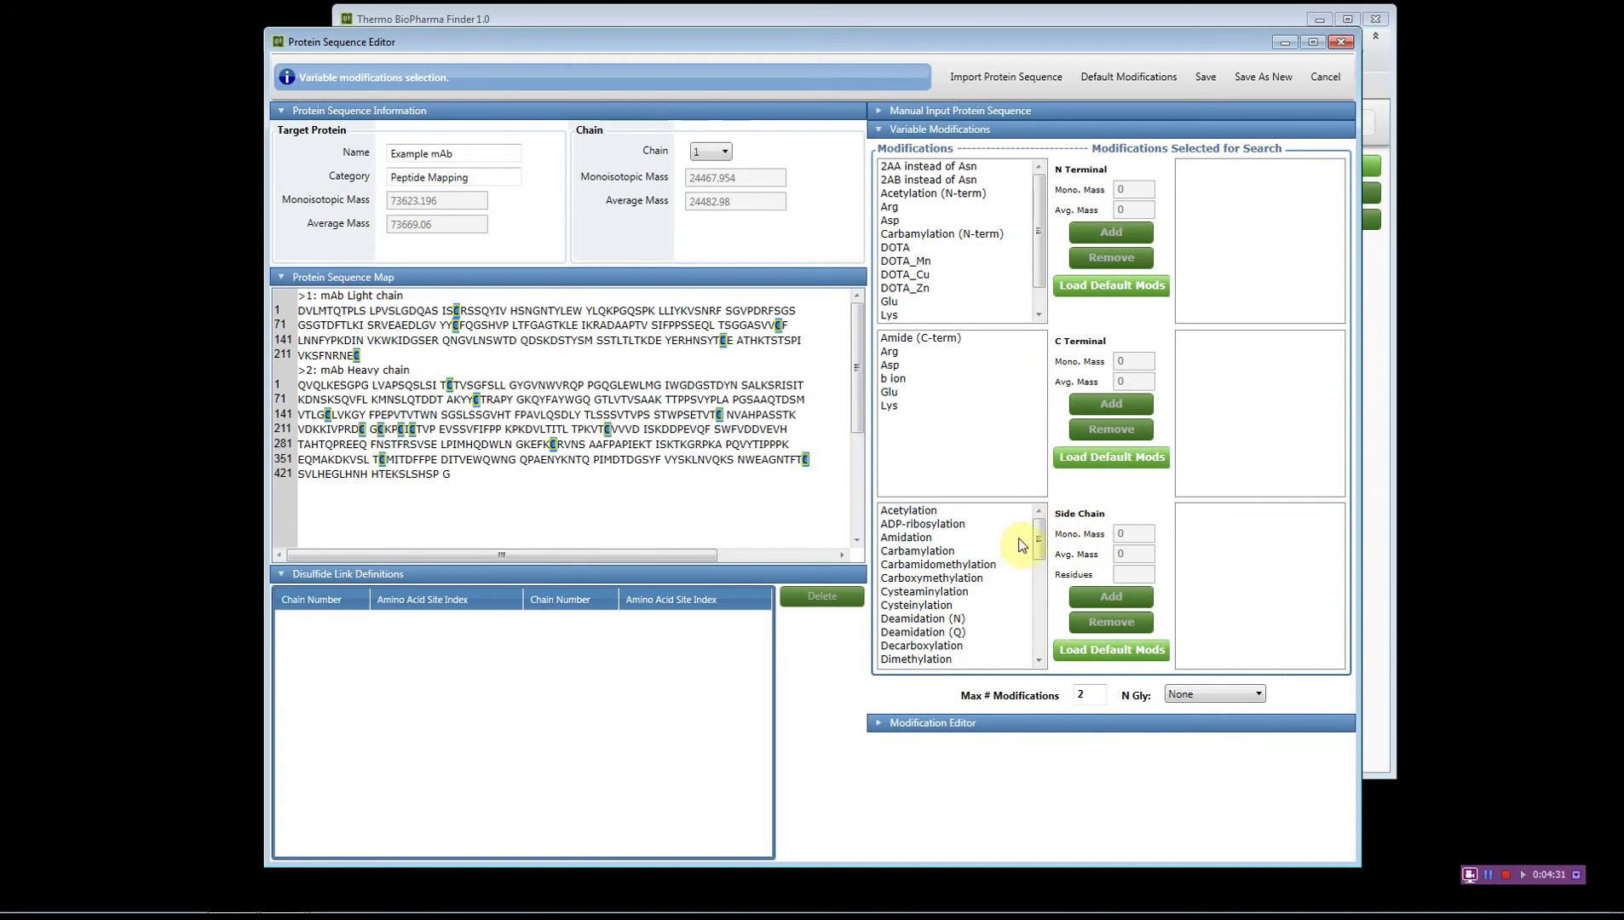
pyautogui.click(891, 315)
pyautogui.click(1111, 232)
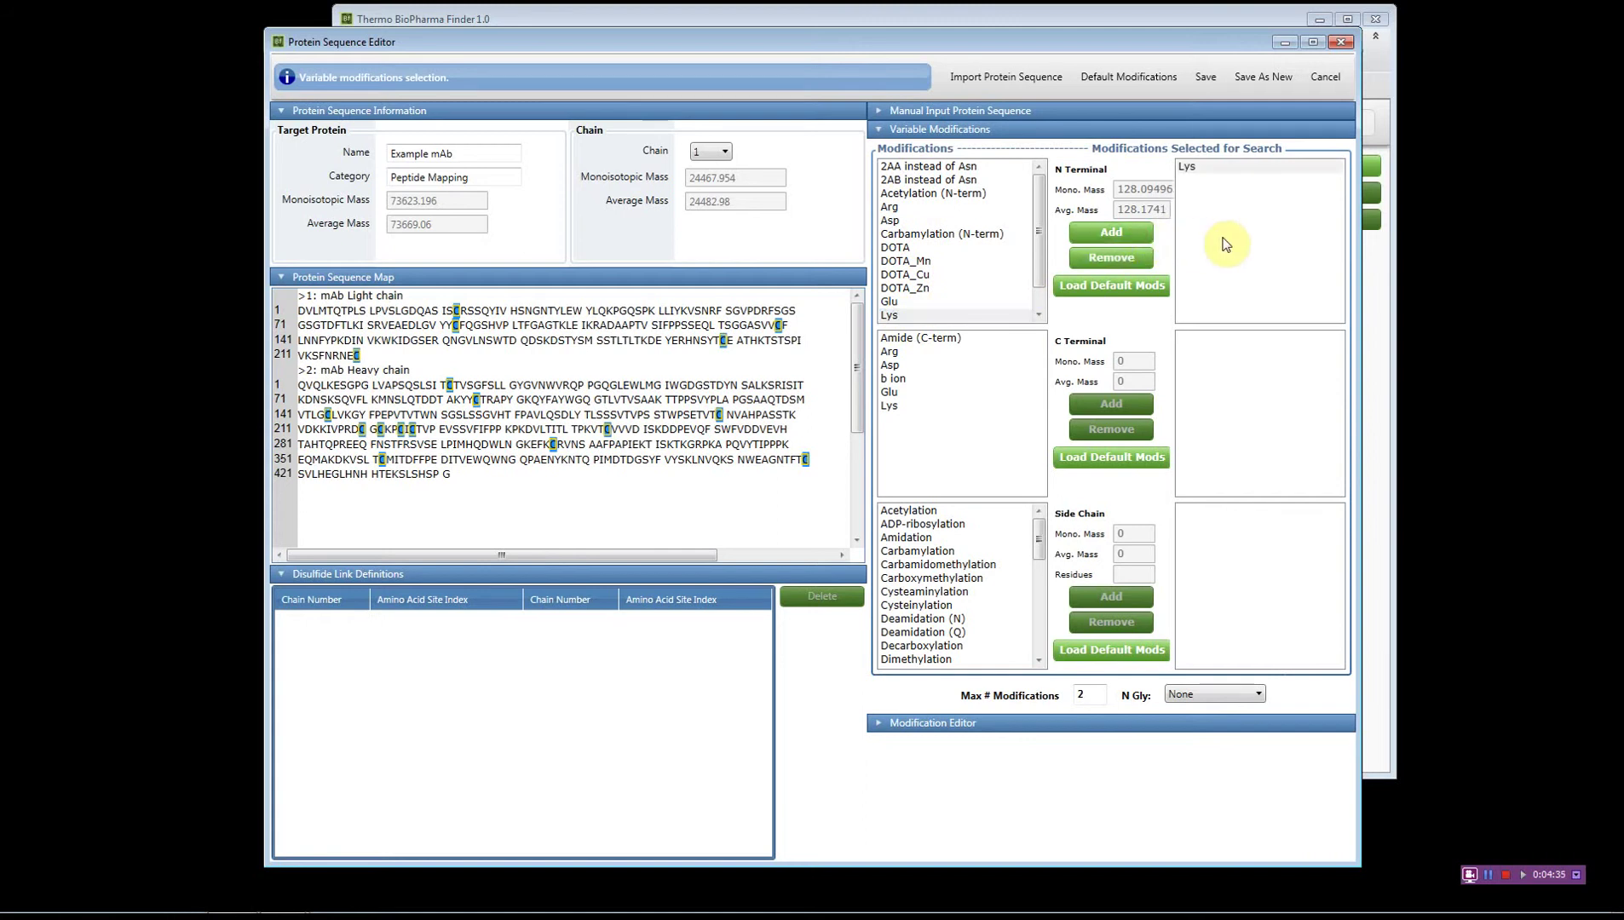
pyautogui.click(1189, 167)
pyautogui.click(1125, 260)
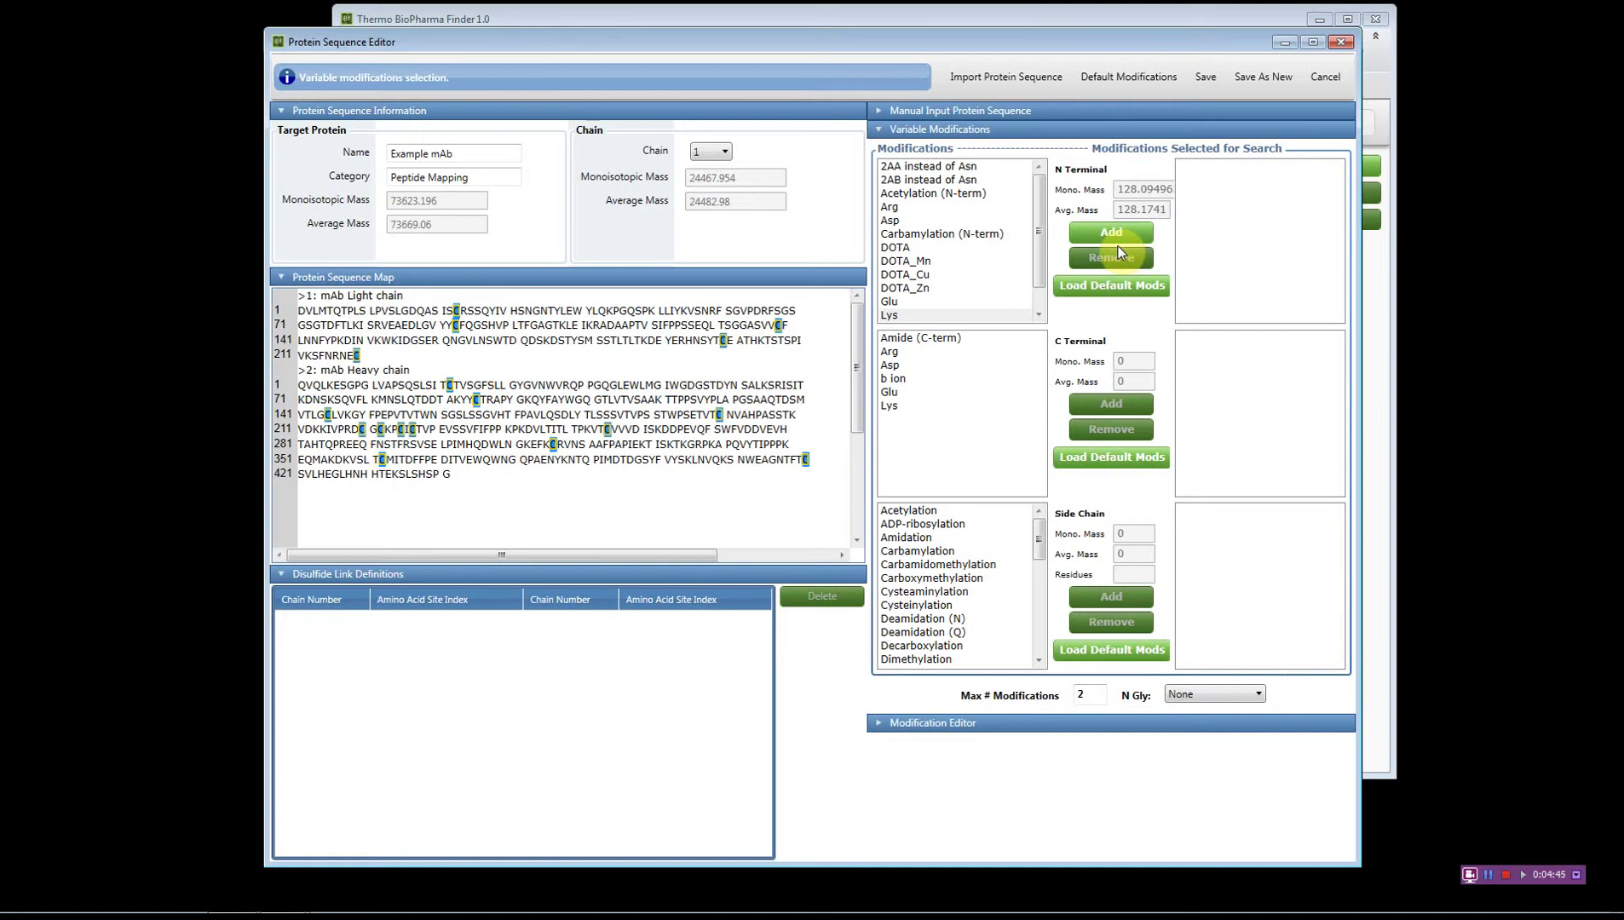
# Step: Review which modifications are selected in the default modifications list, and close it without saving
pyautogui.click(1102, 77)
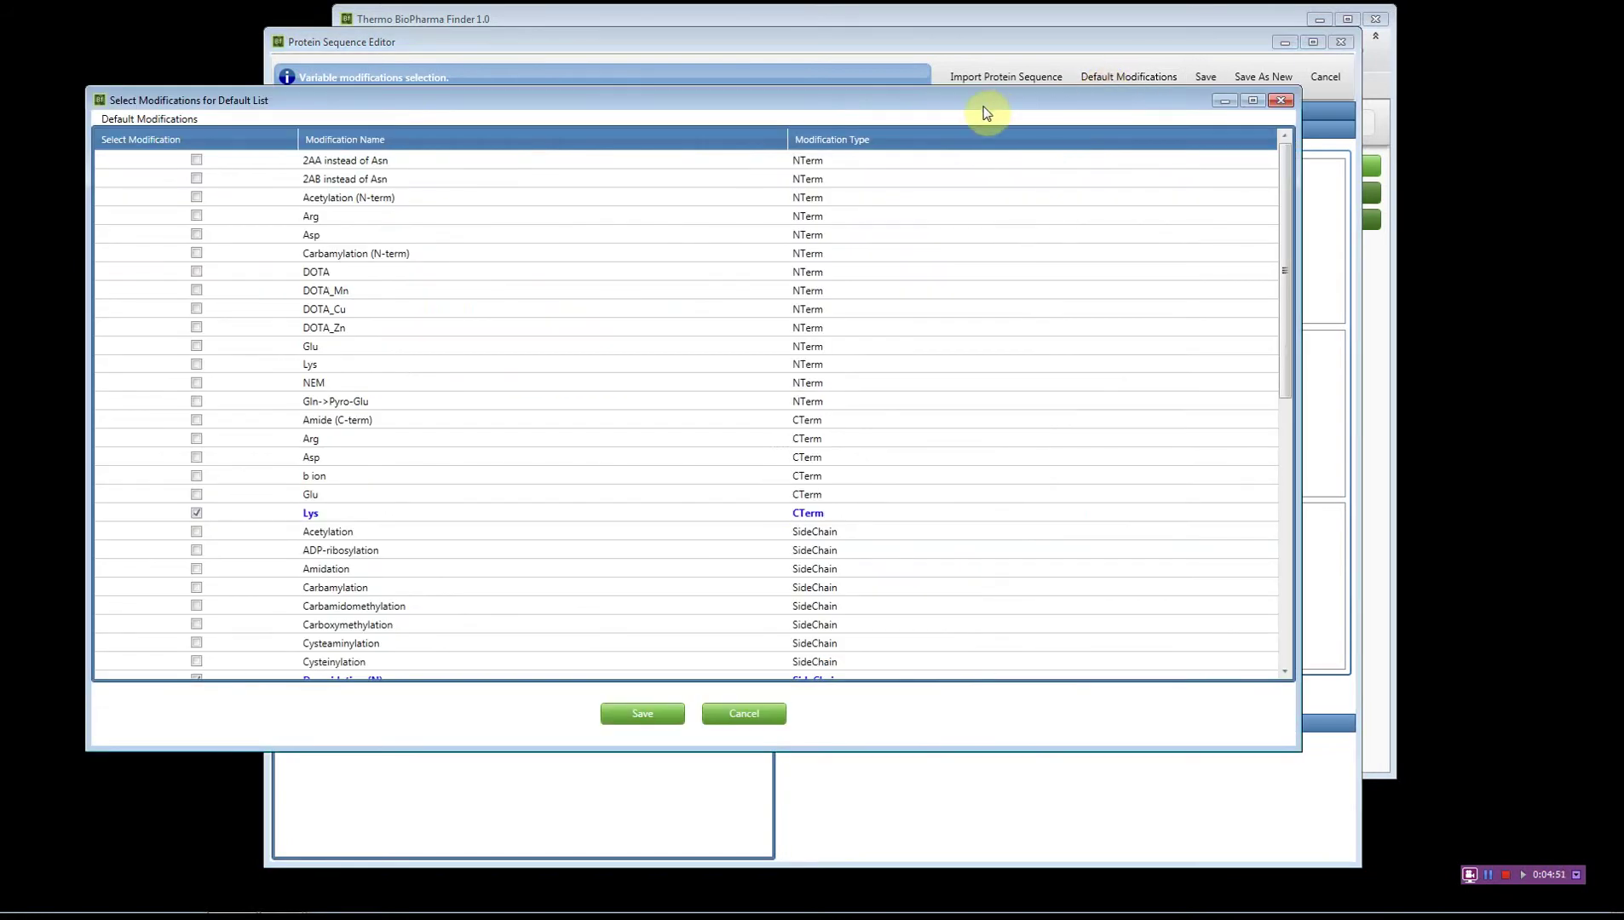
pyautogui.moveTo(959, 102); pyautogui.dragTo(1037, 103)
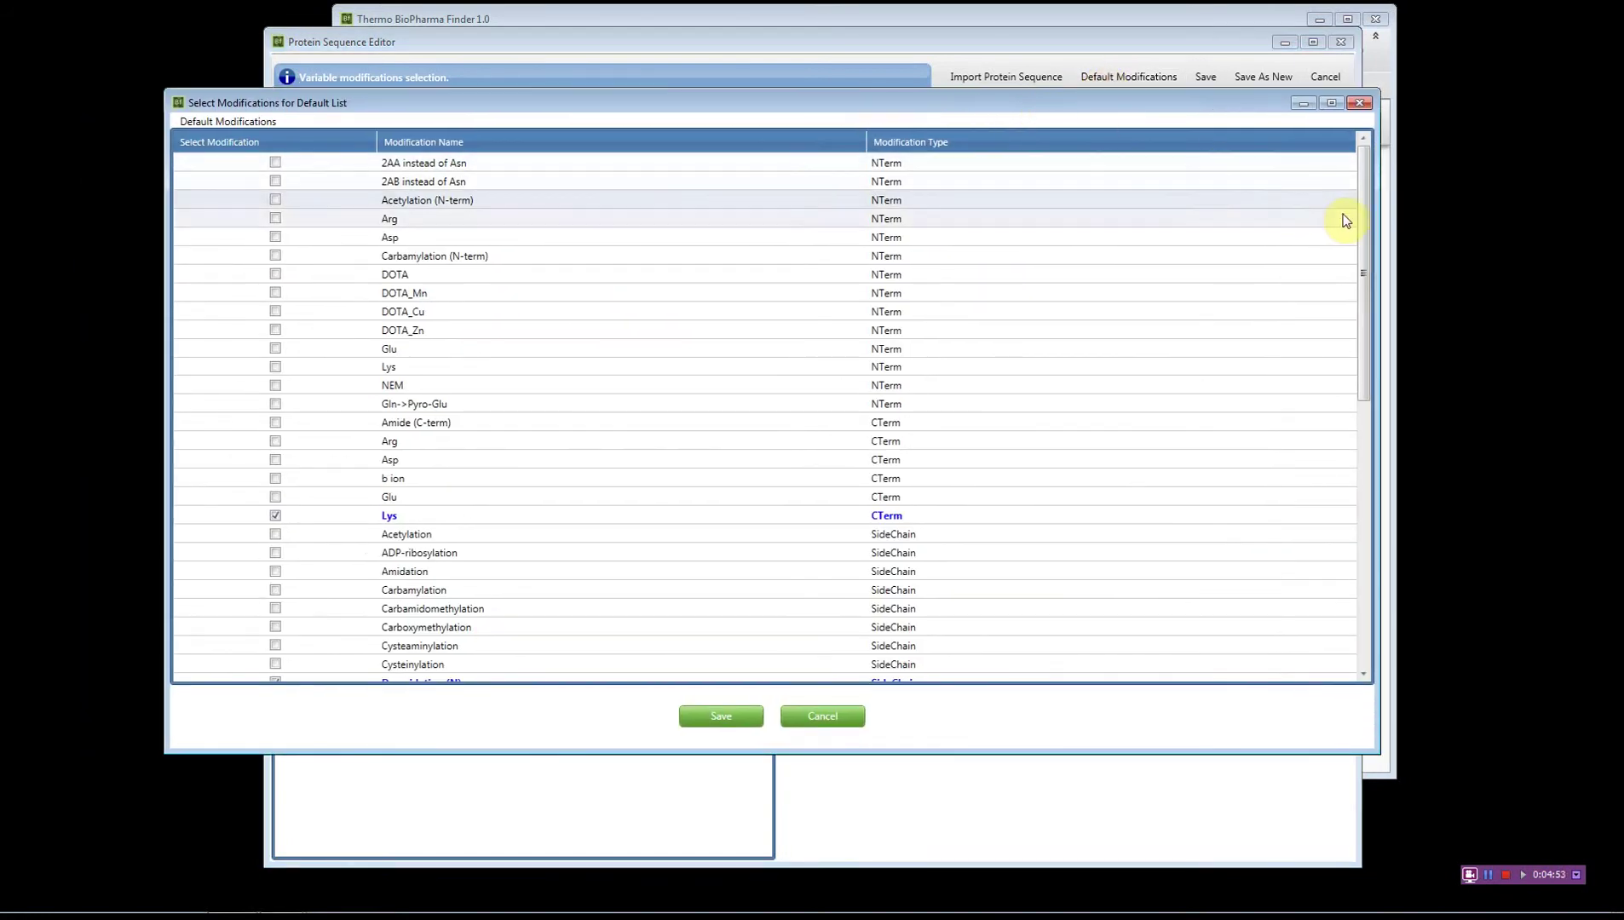
pyautogui.moveTo(1363, 223); pyautogui.dragTo(1366, 286)
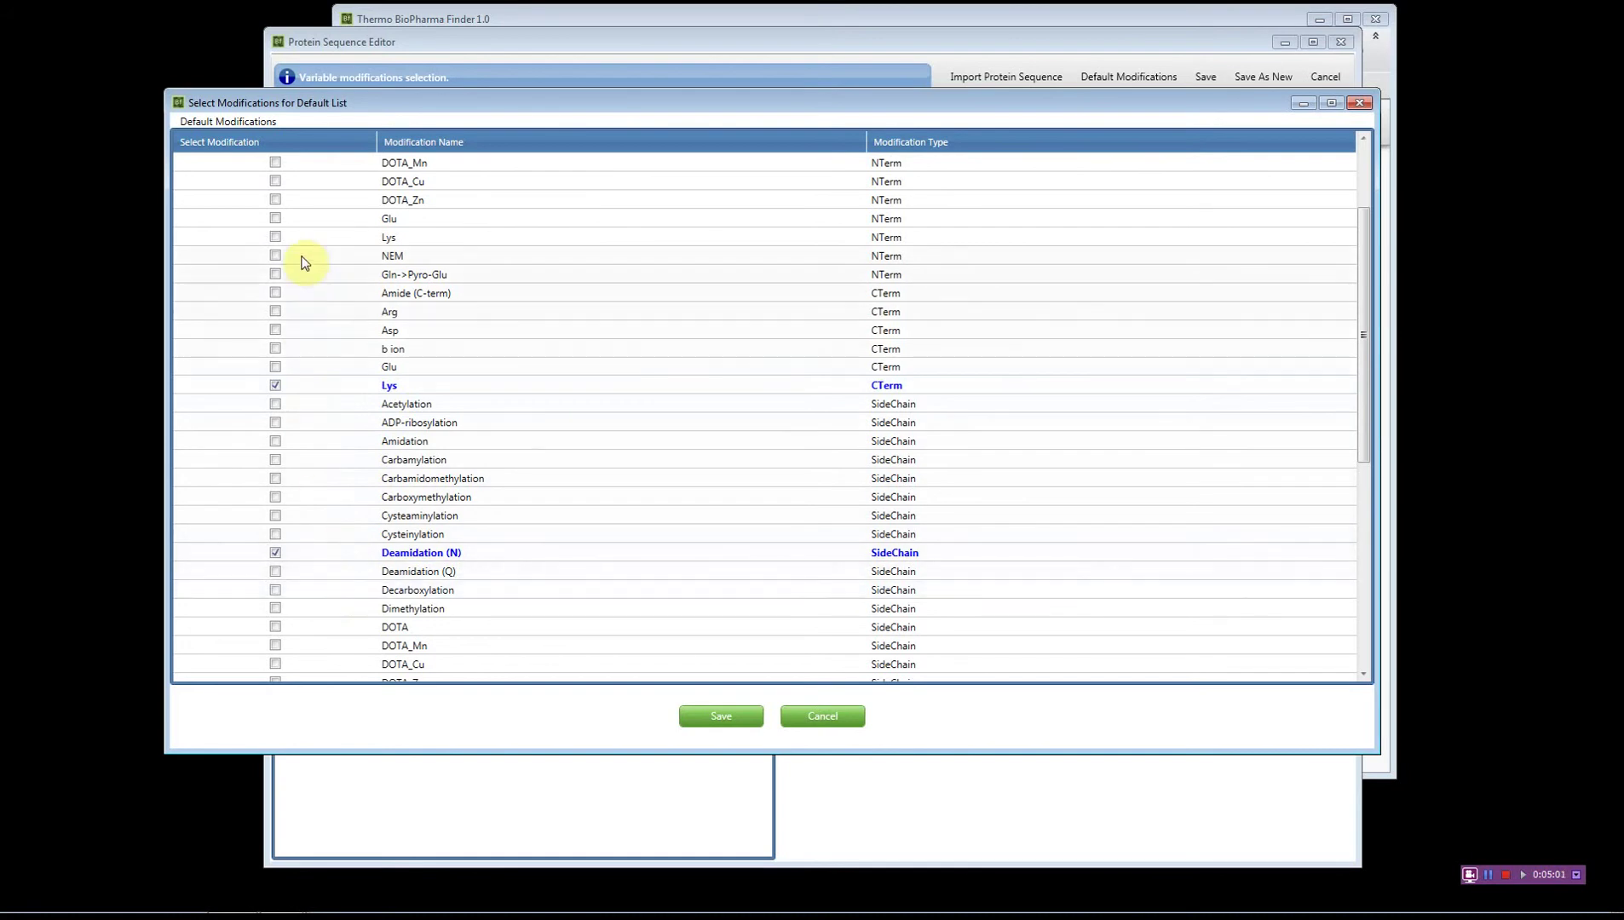
pyautogui.scroll(-8, 315, 465)
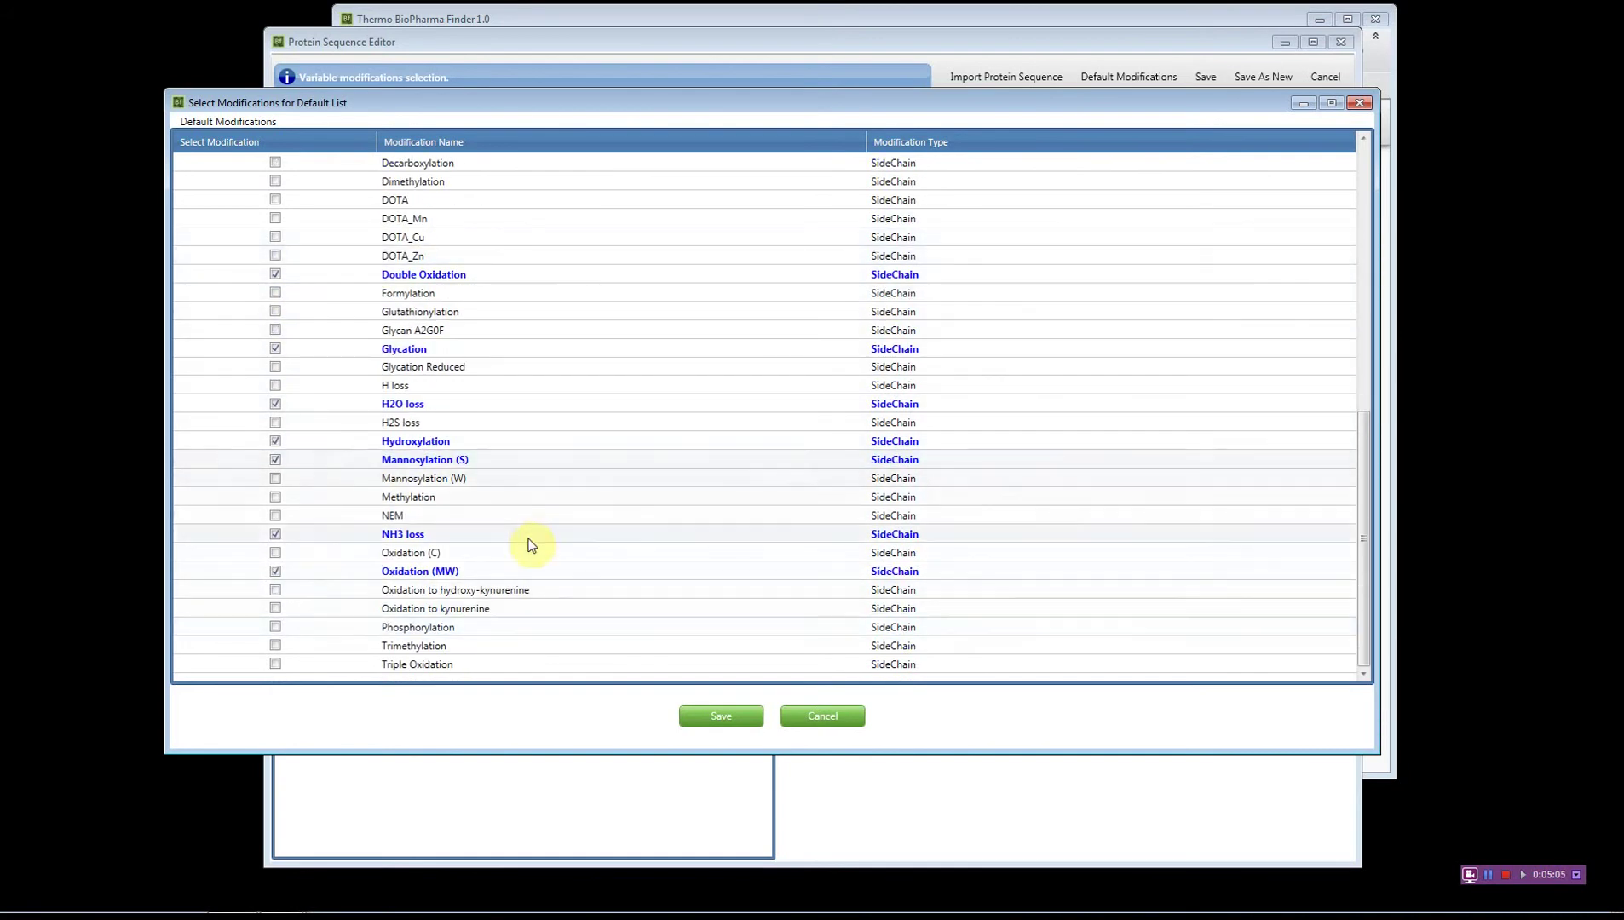
pyautogui.click(825, 719)
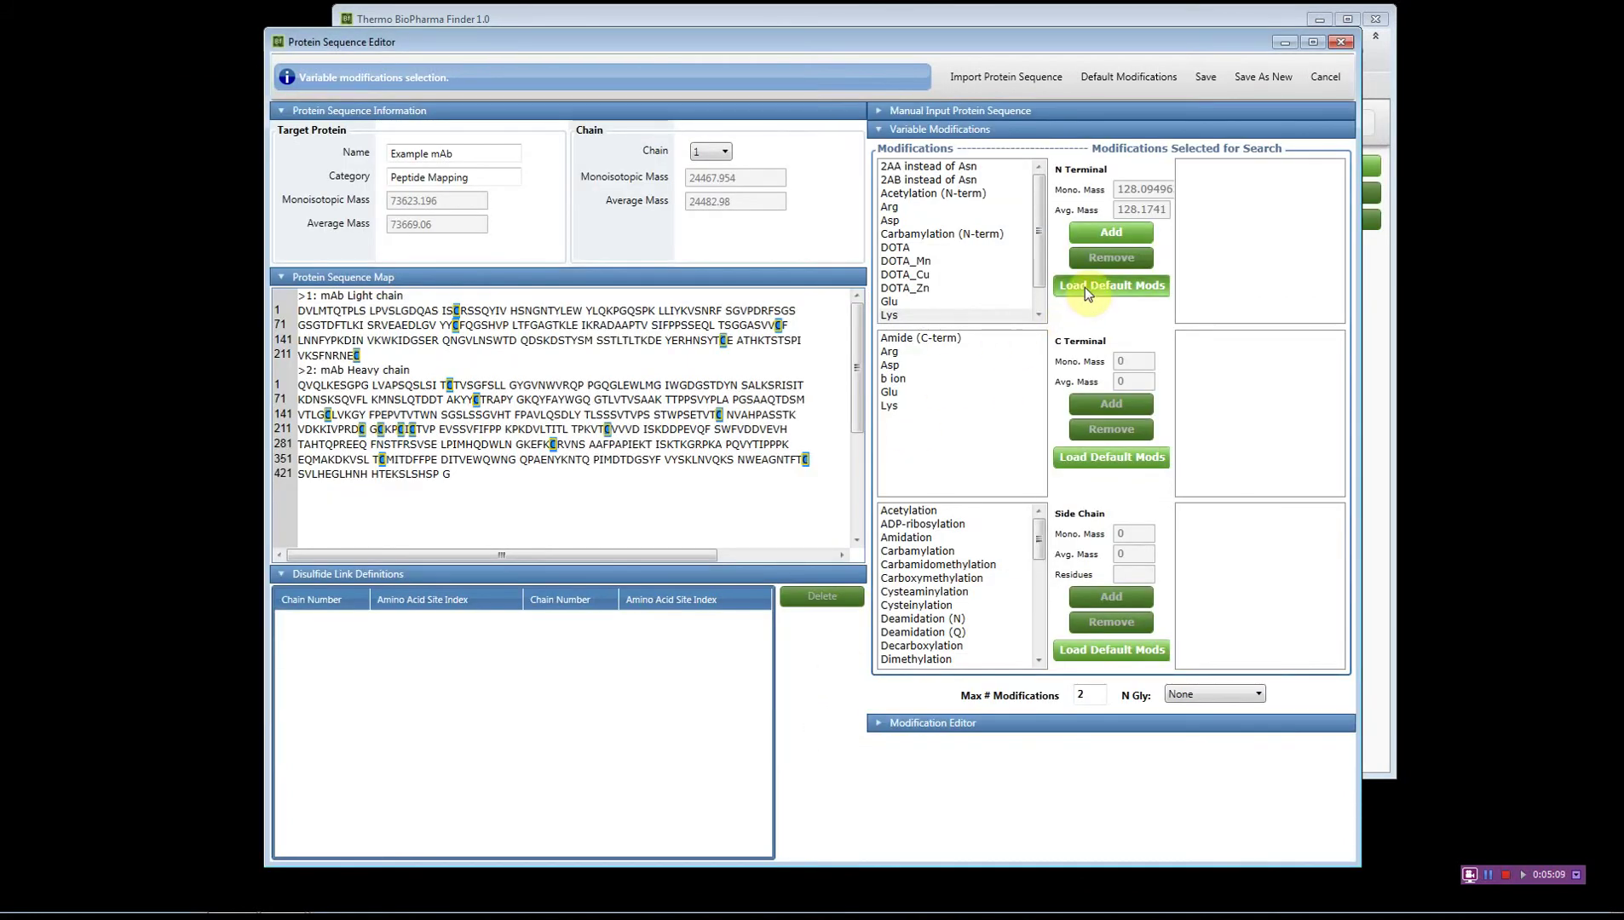
# Step: Load the default C-terminal and side chain modifications, and set the N-glycosylation option to CHO
pyautogui.click(1111, 461)
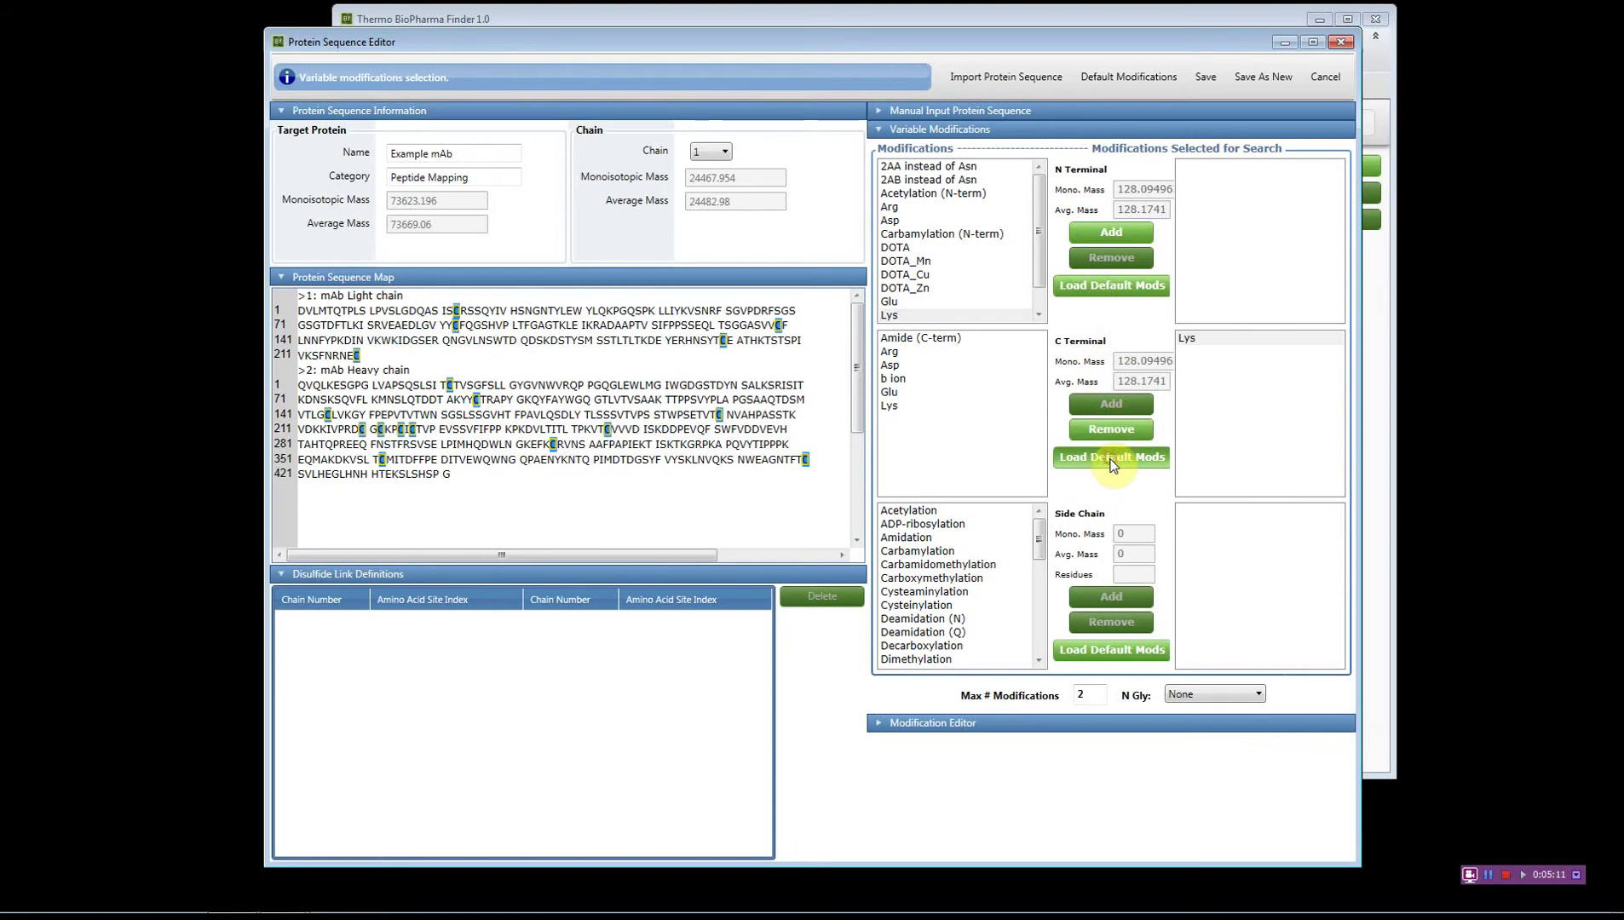
pyautogui.click(1121, 656)
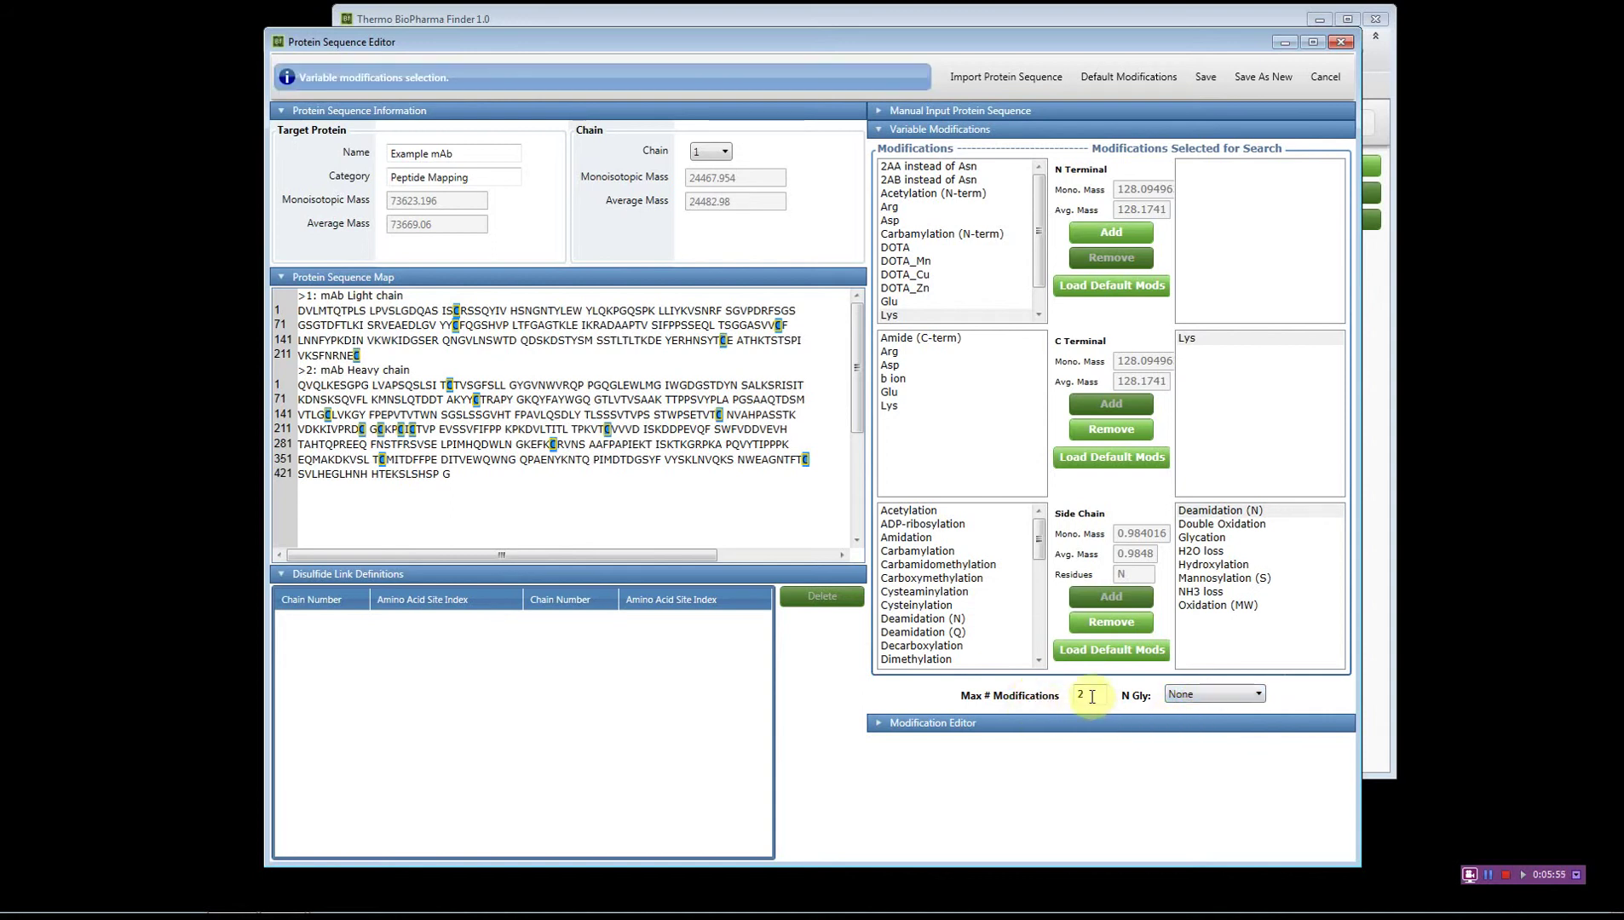
pyautogui.click(1204, 726)
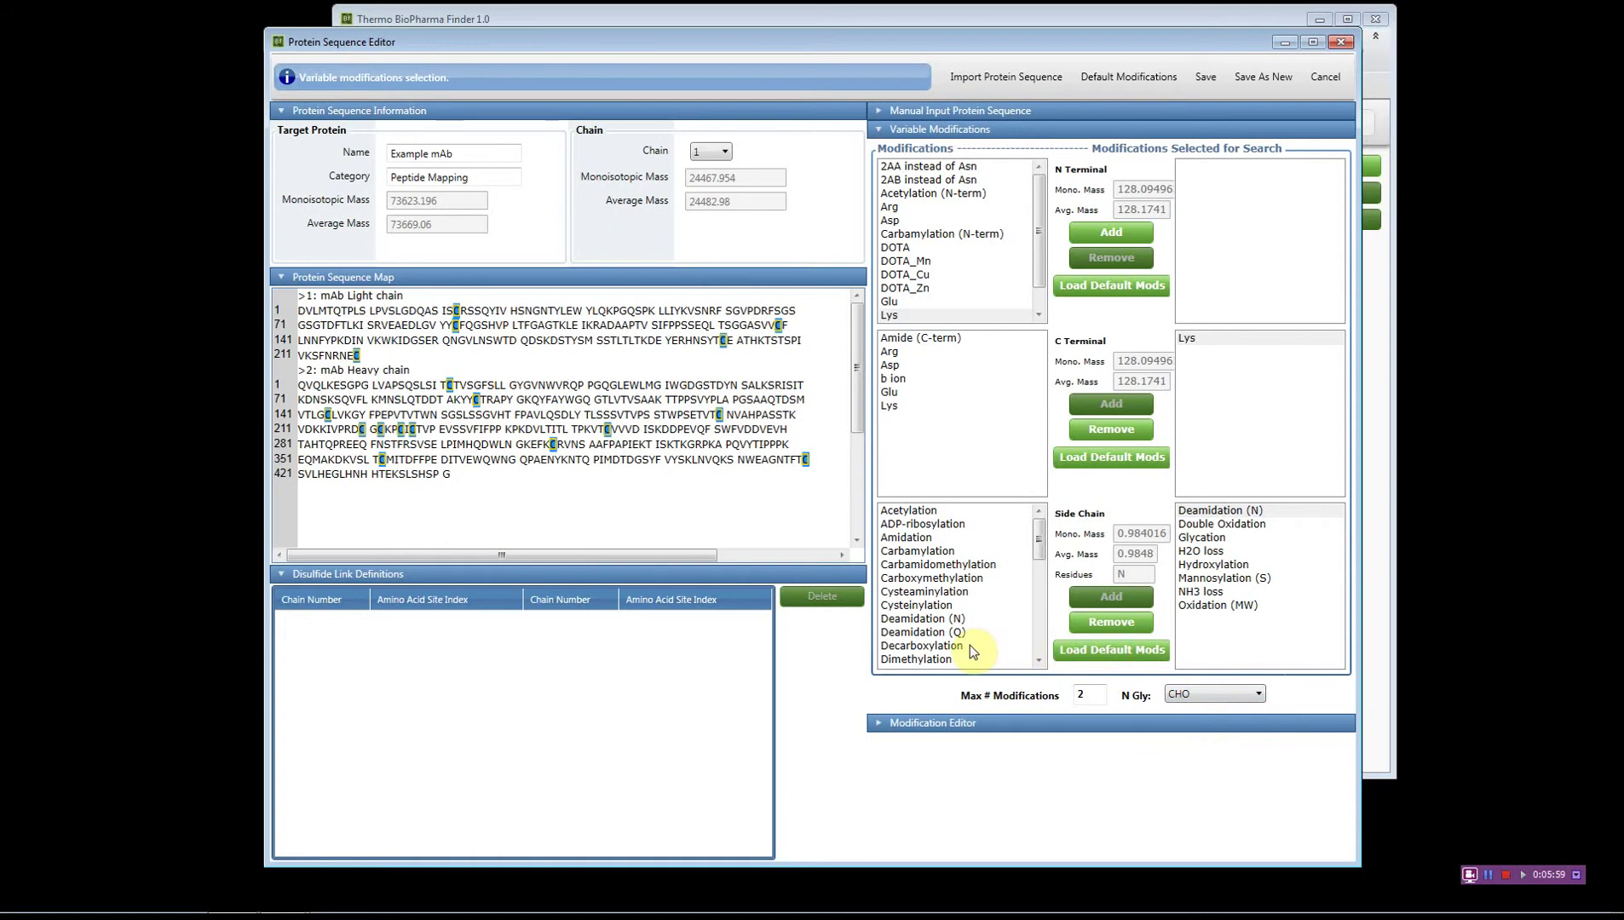
# Step: Start a new custom side chain modification named Example for residue C in the modification editor
pyautogui.click(893, 726)
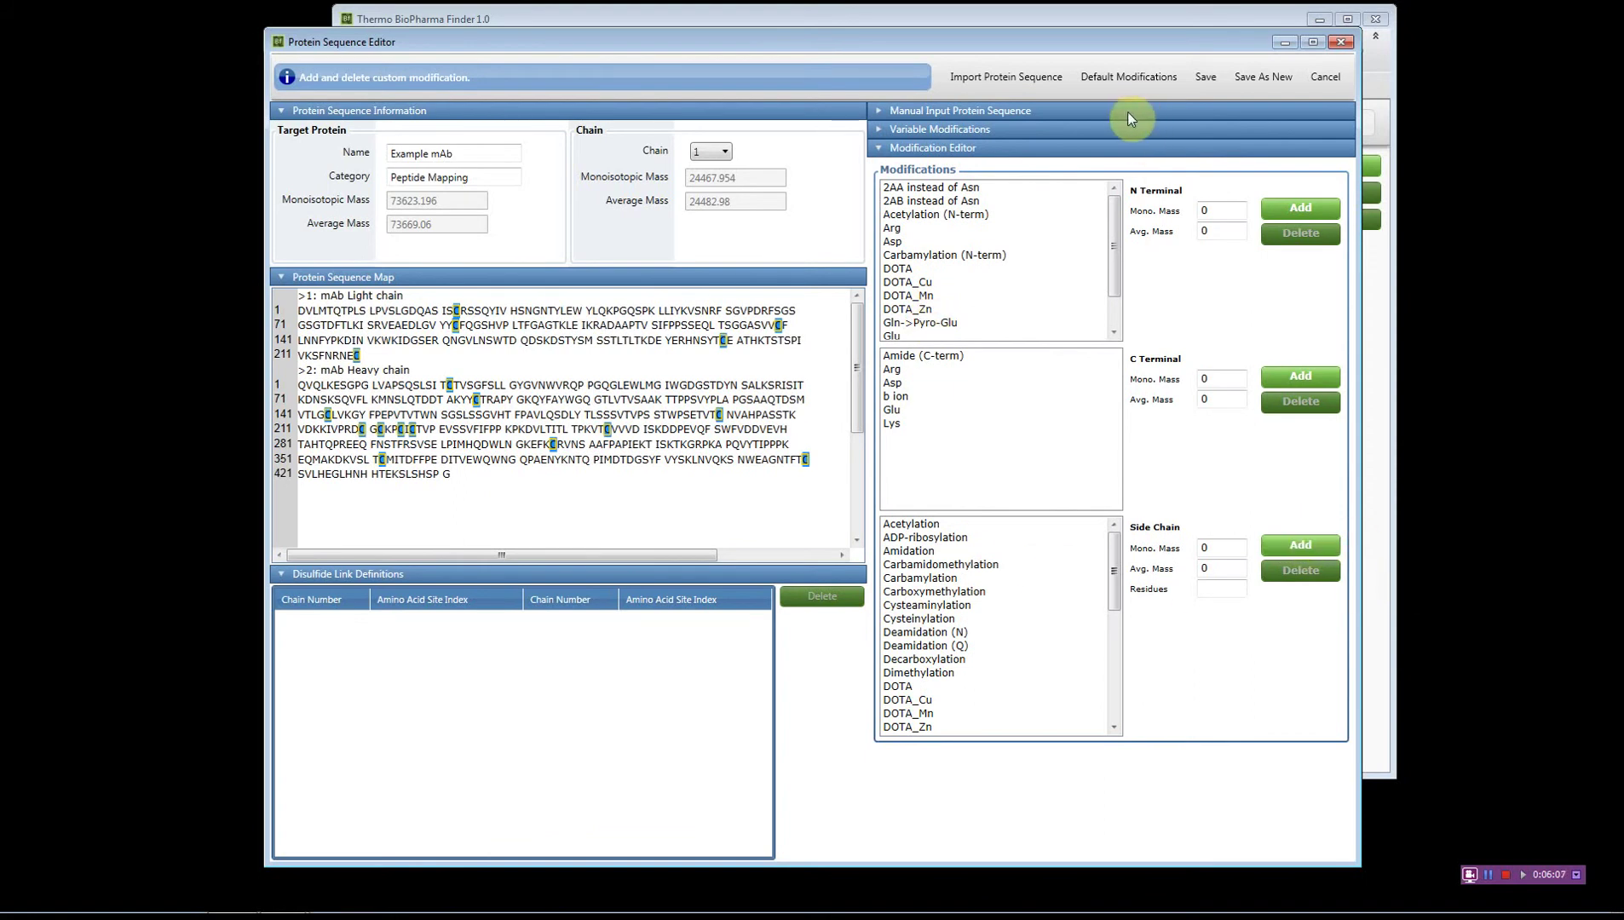
pyautogui.click(1284, 545)
pyautogui.moveTo(316, 126); pyautogui.dragTo(945, 378)
pyautogui.click(886, 399)
pyautogui.write('Example')
pyautogui.press('Tab')
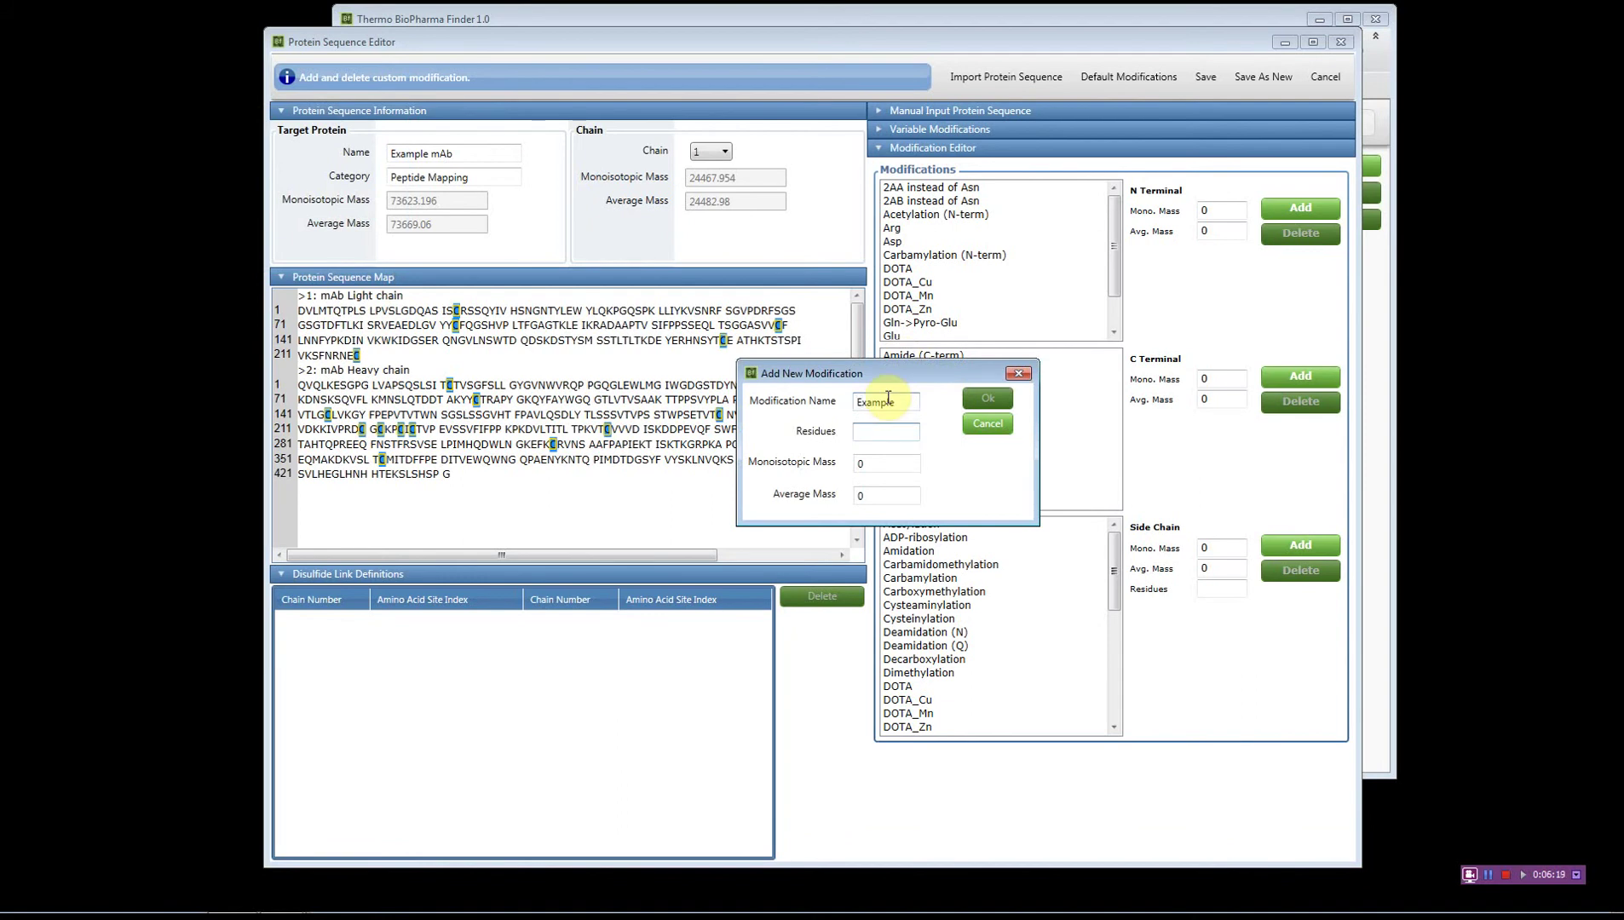
pyautogui.write('C')
# Step: Set the Example modification's monoisotopic mass to 128.50125 and average mass to 128.90125, add it, and select it in the side chain list
pyautogui.click(873, 465)
pyautogui.write('.')
pyautogui.write('125')
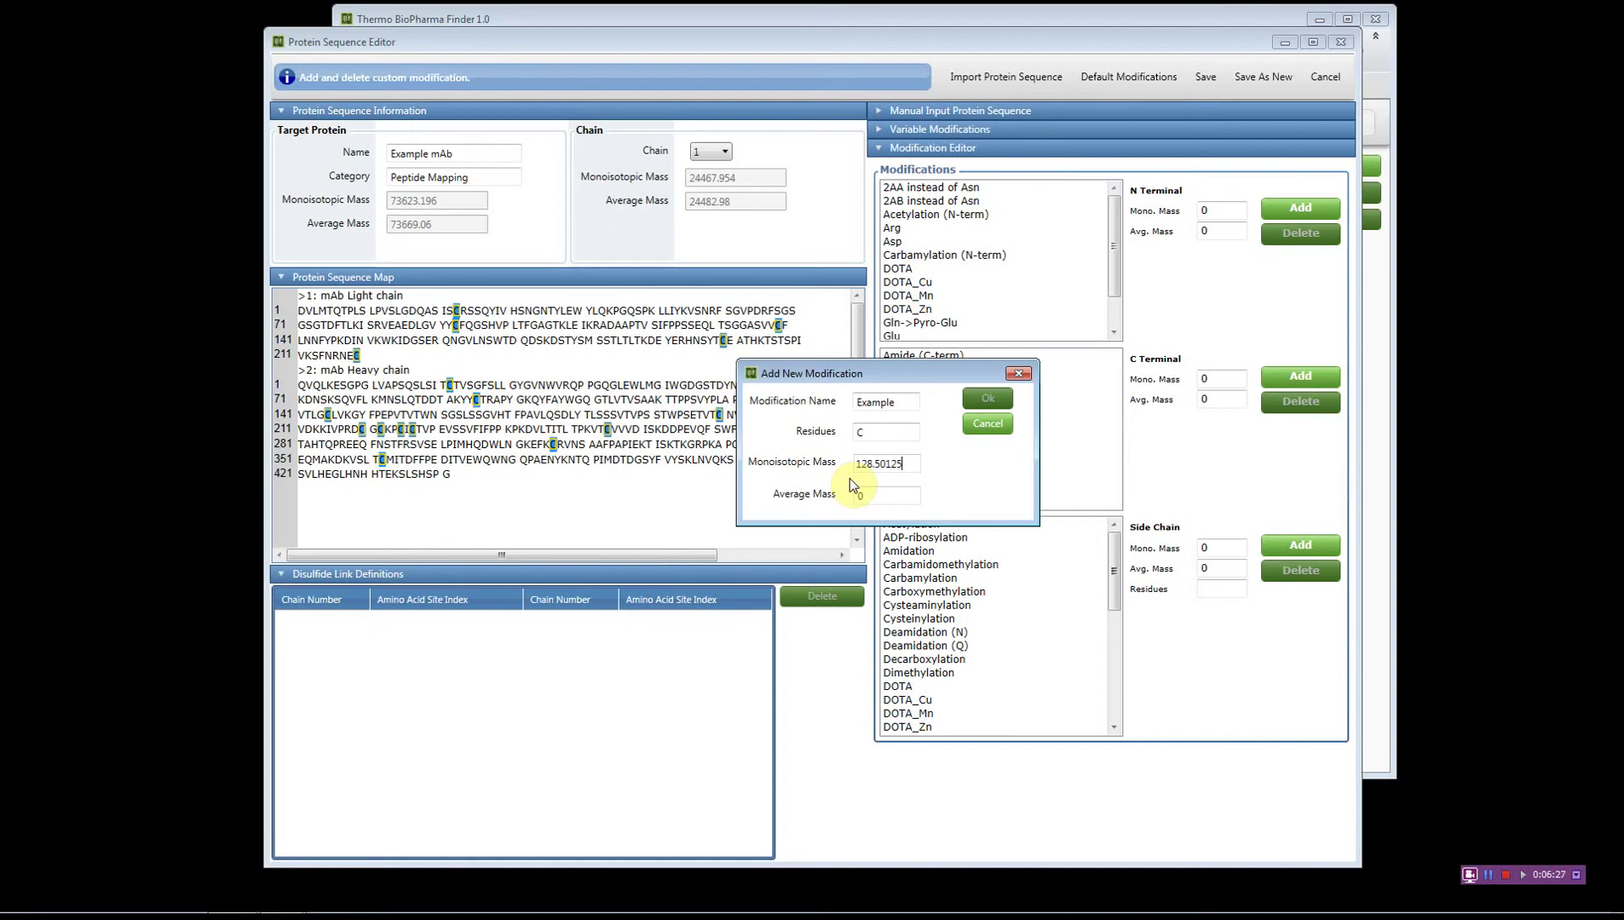
pyautogui.click(868, 496)
pyautogui.write('12')
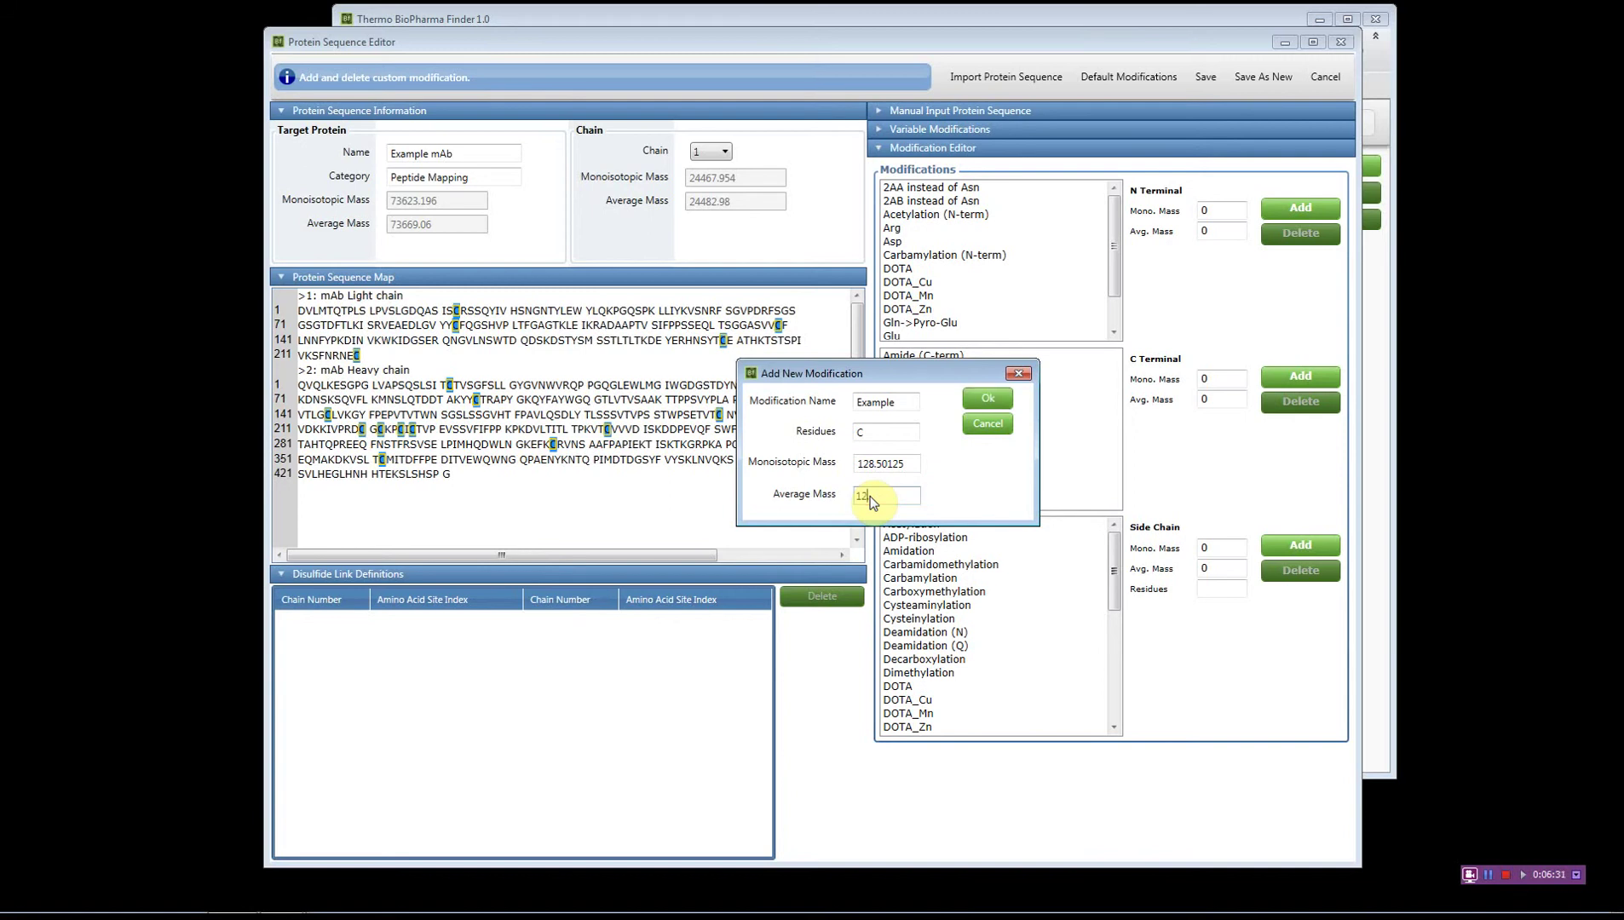
pyautogui.write('8.90125')
pyautogui.click(991, 398)
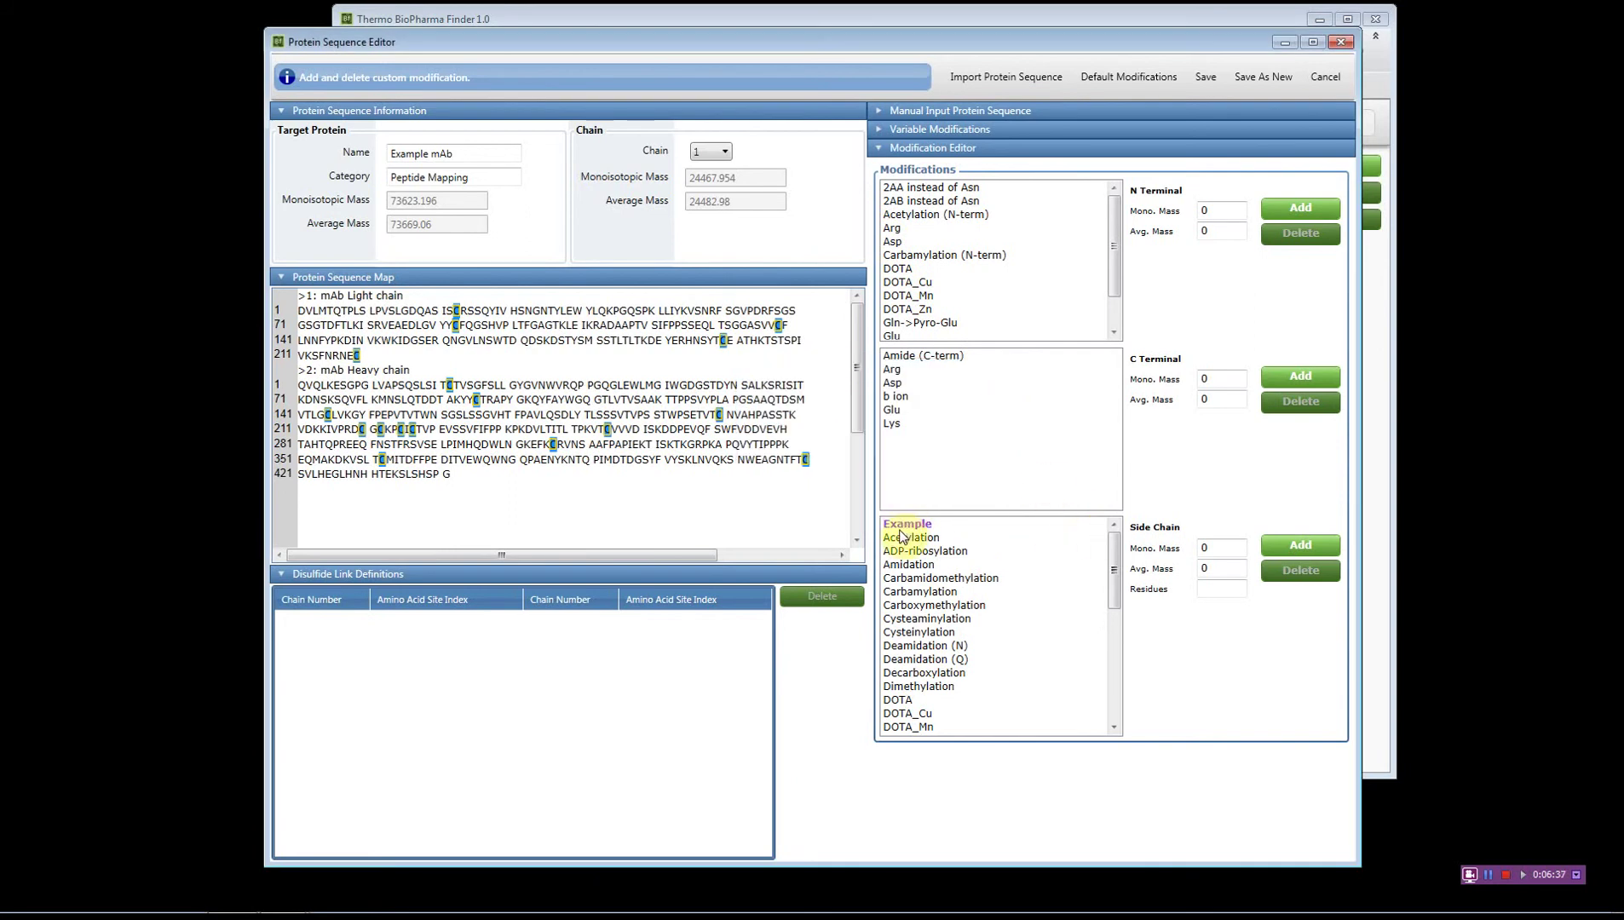
pyautogui.click(894, 527)
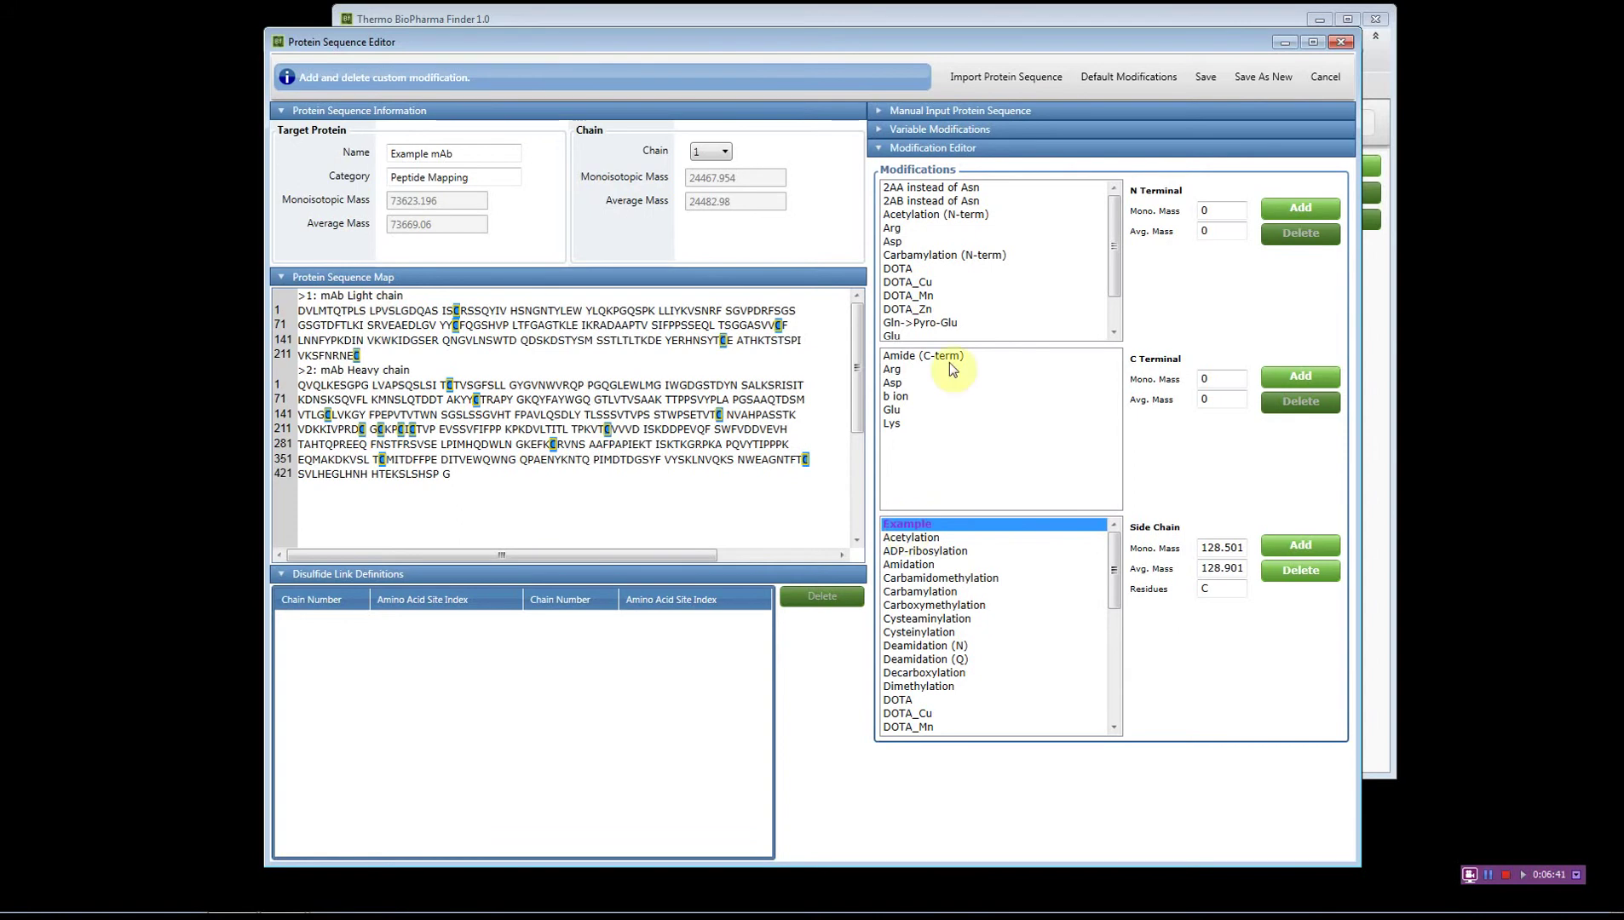
# Step: Include the custom Example side chain modification in the default modifications list and save the list
pyautogui.click(1110, 77)
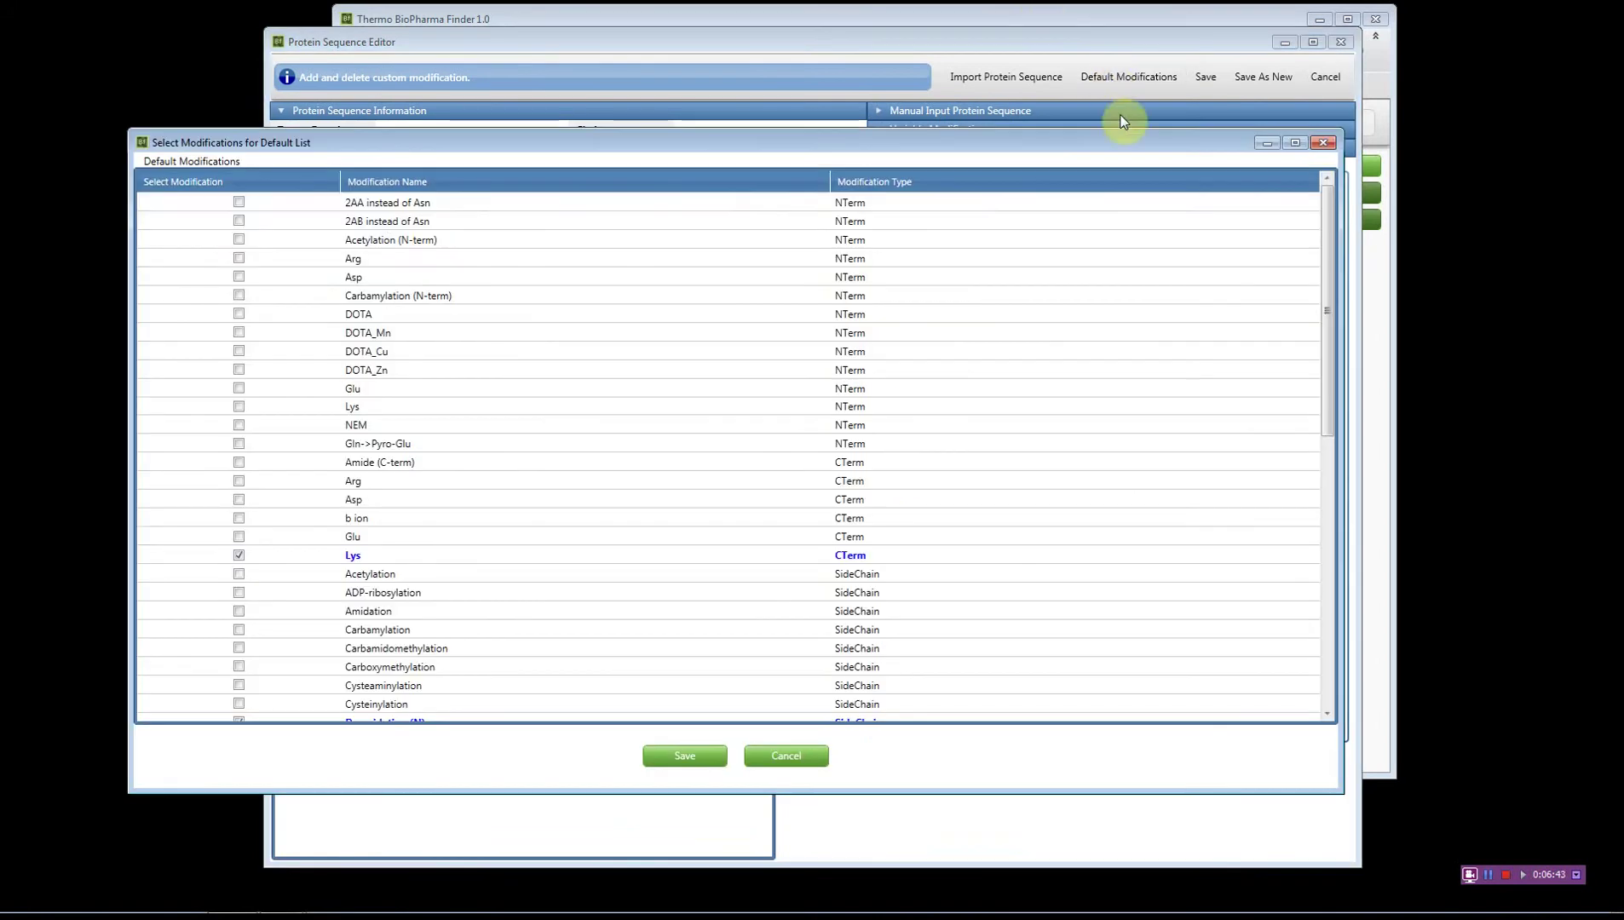
pyautogui.moveTo(1315, 597); pyautogui.dragTo(1312, 612)
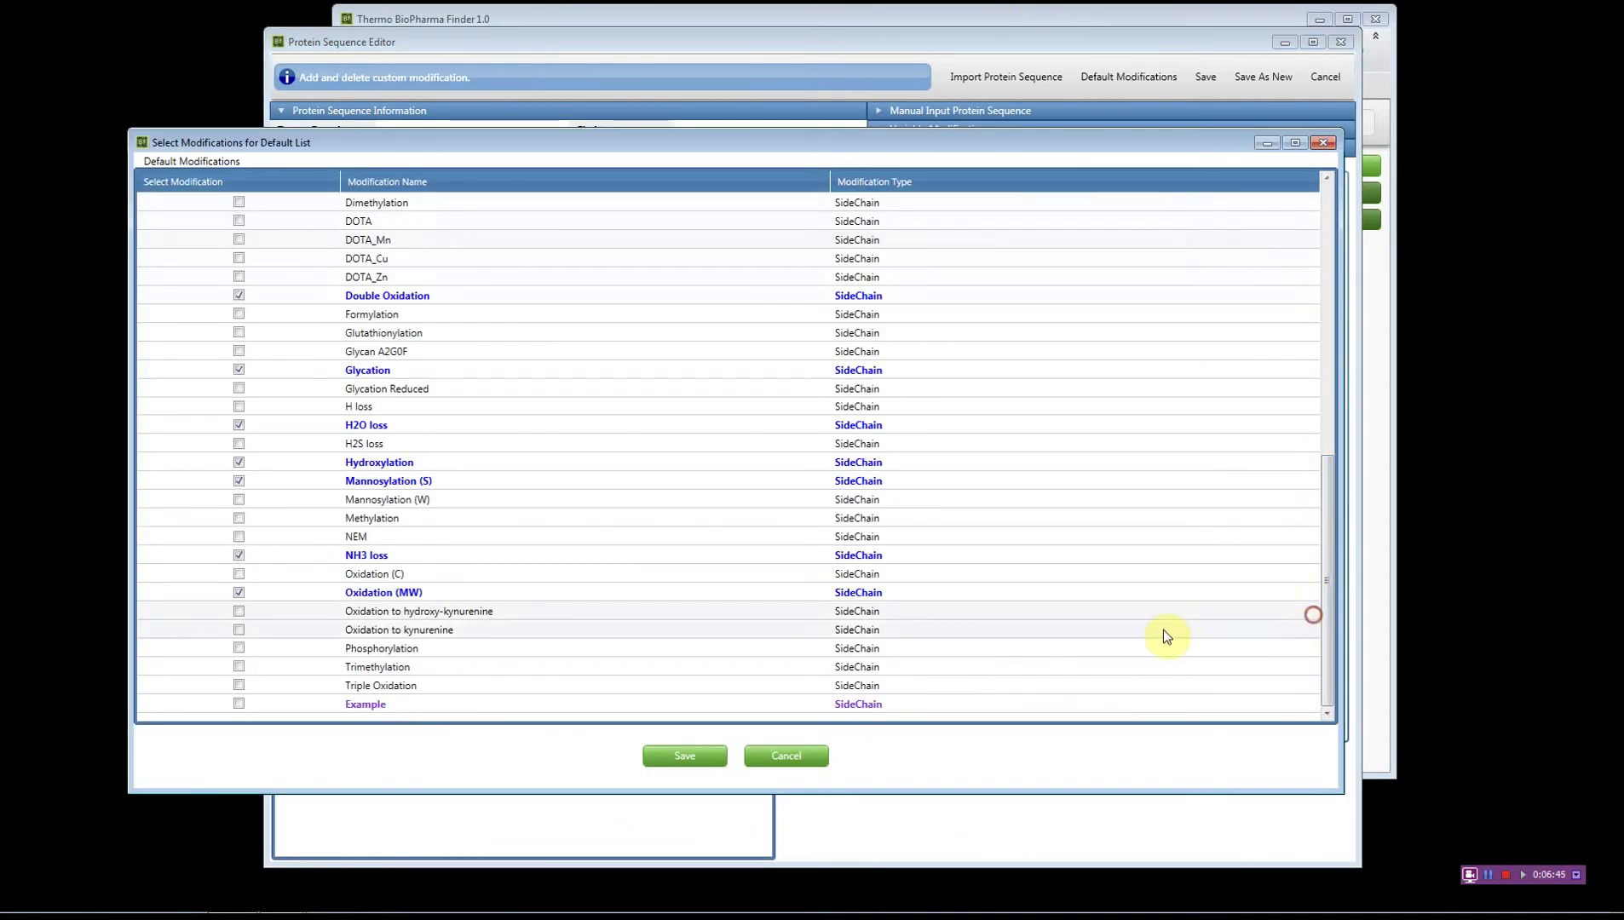
pyautogui.click(240, 705)
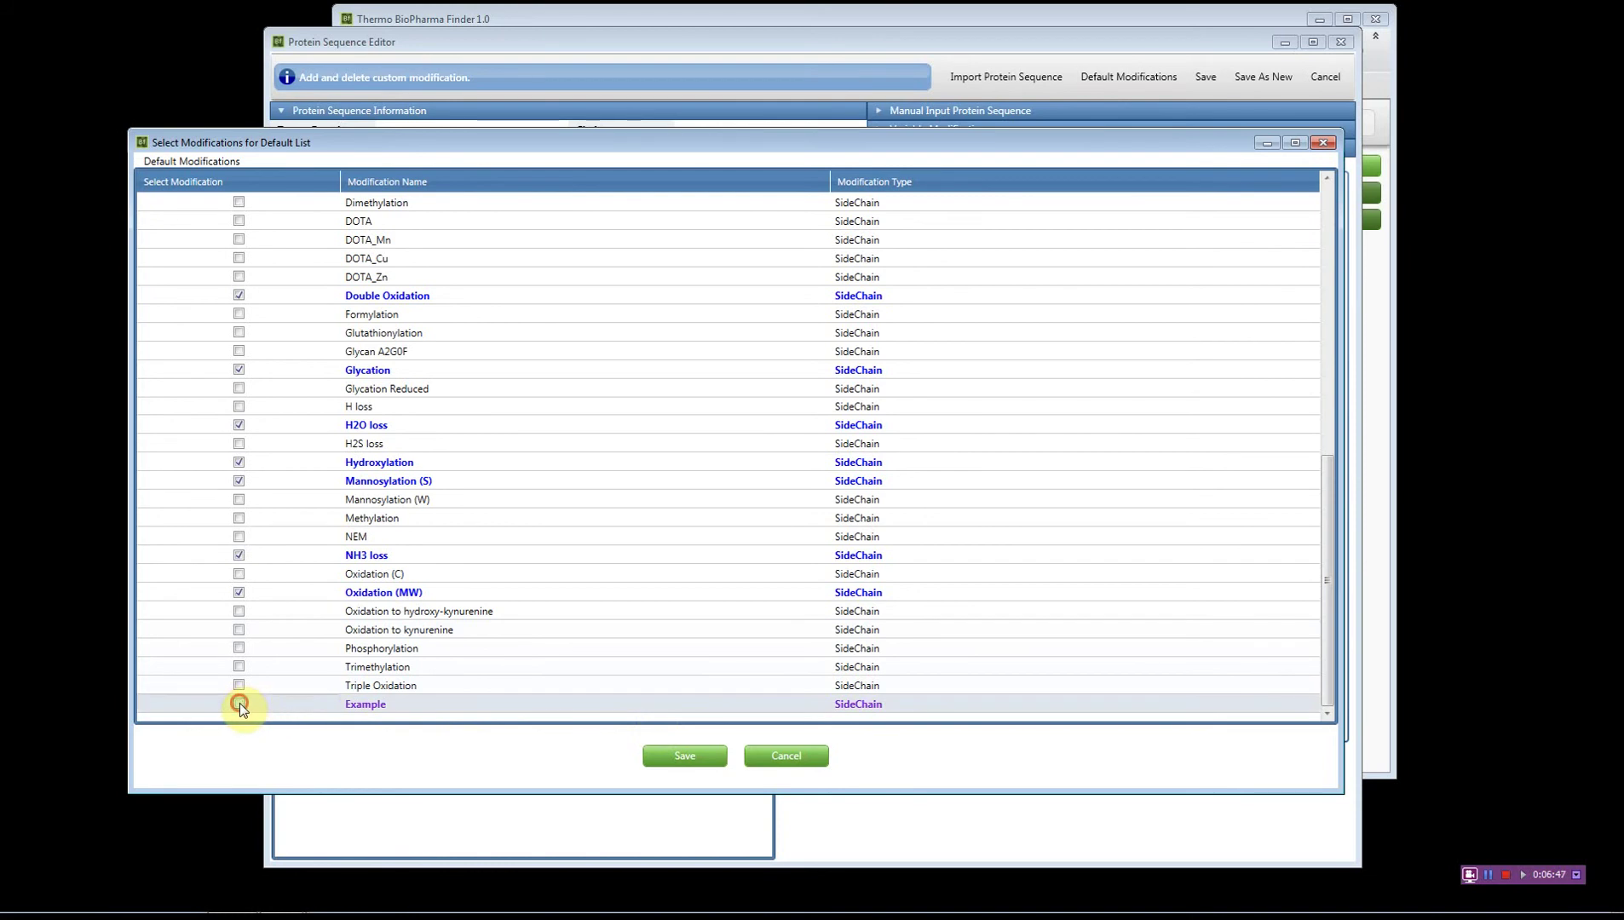
pyautogui.click(667, 758)
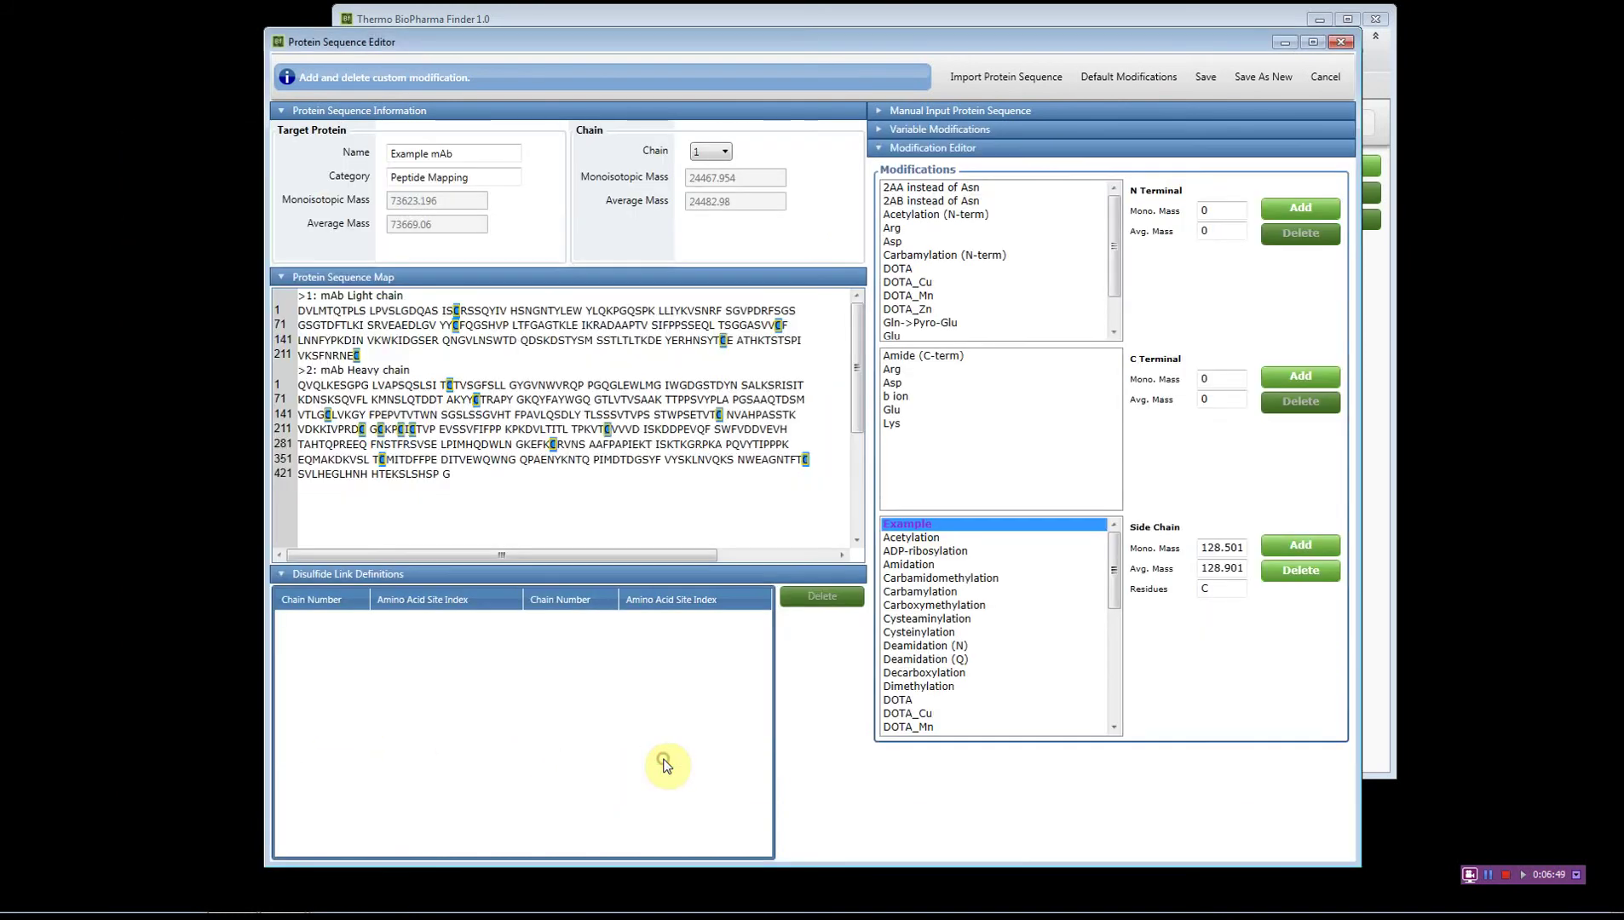
# Step: Load the default side chain modifications into the variable modification search, and select Example among them
pyautogui.click(921, 132)
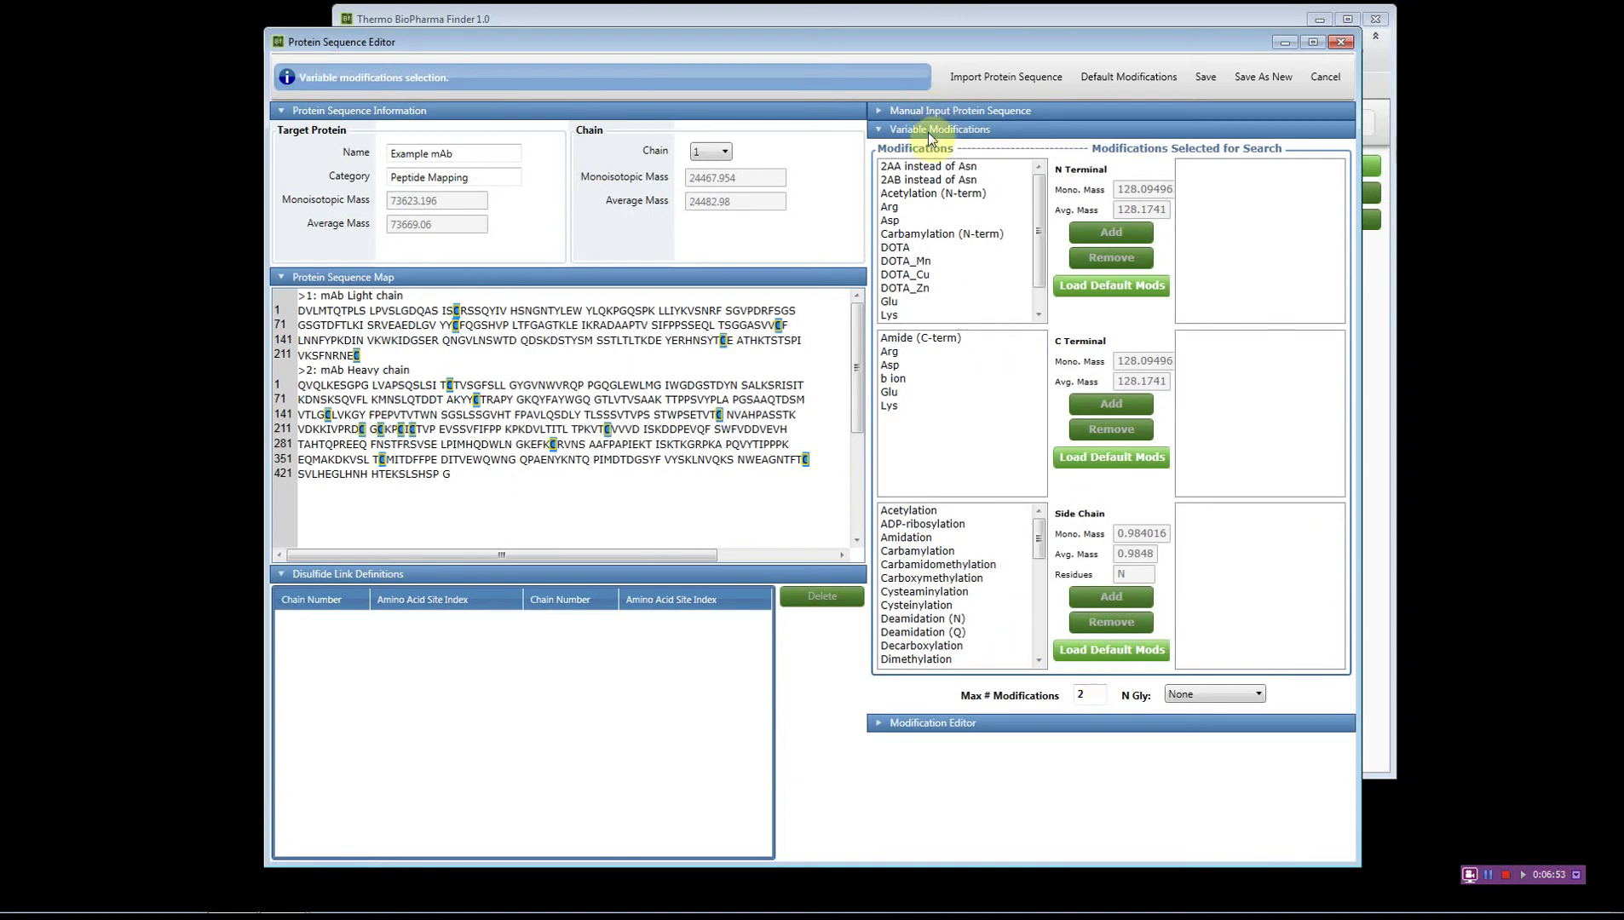
pyautogui.click(1074, 654)
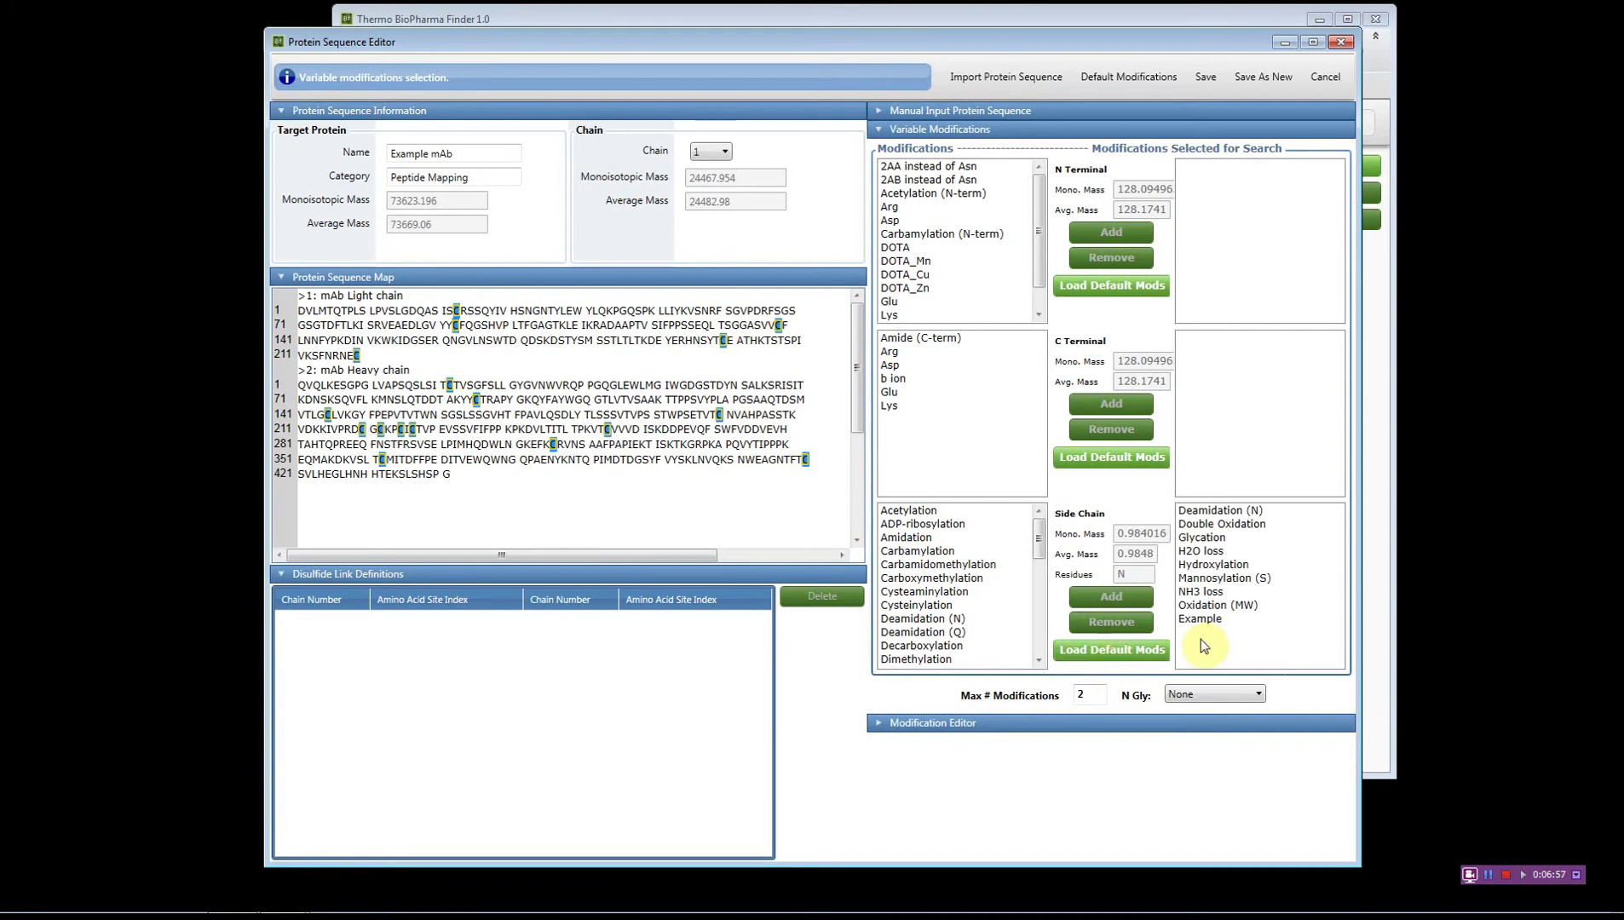
pyautogui.click(1205, 621)
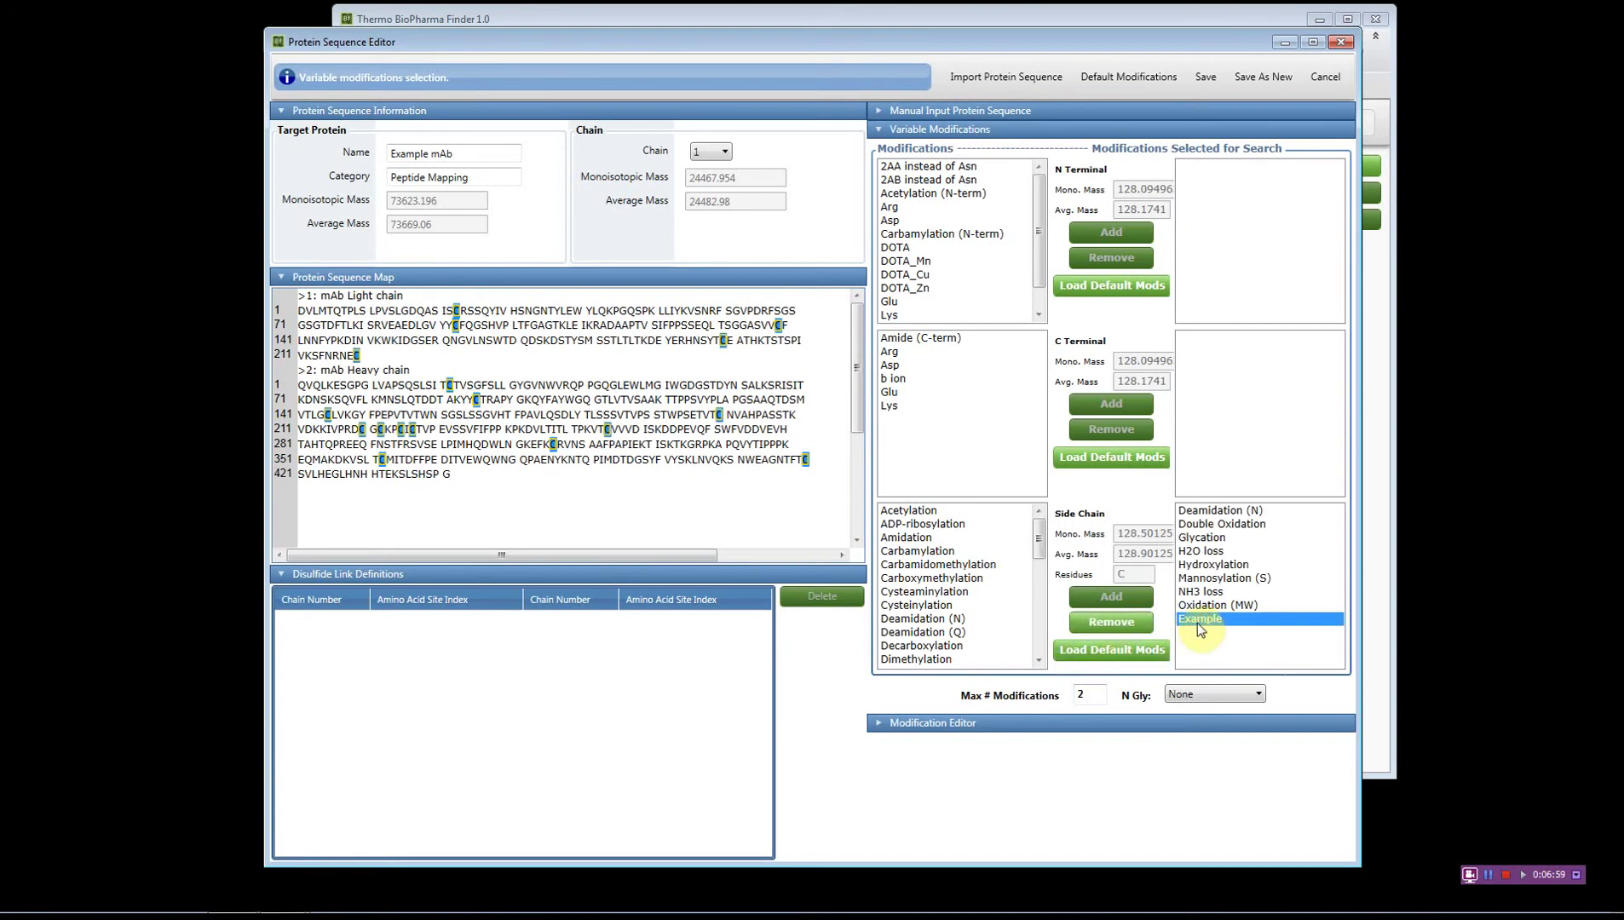
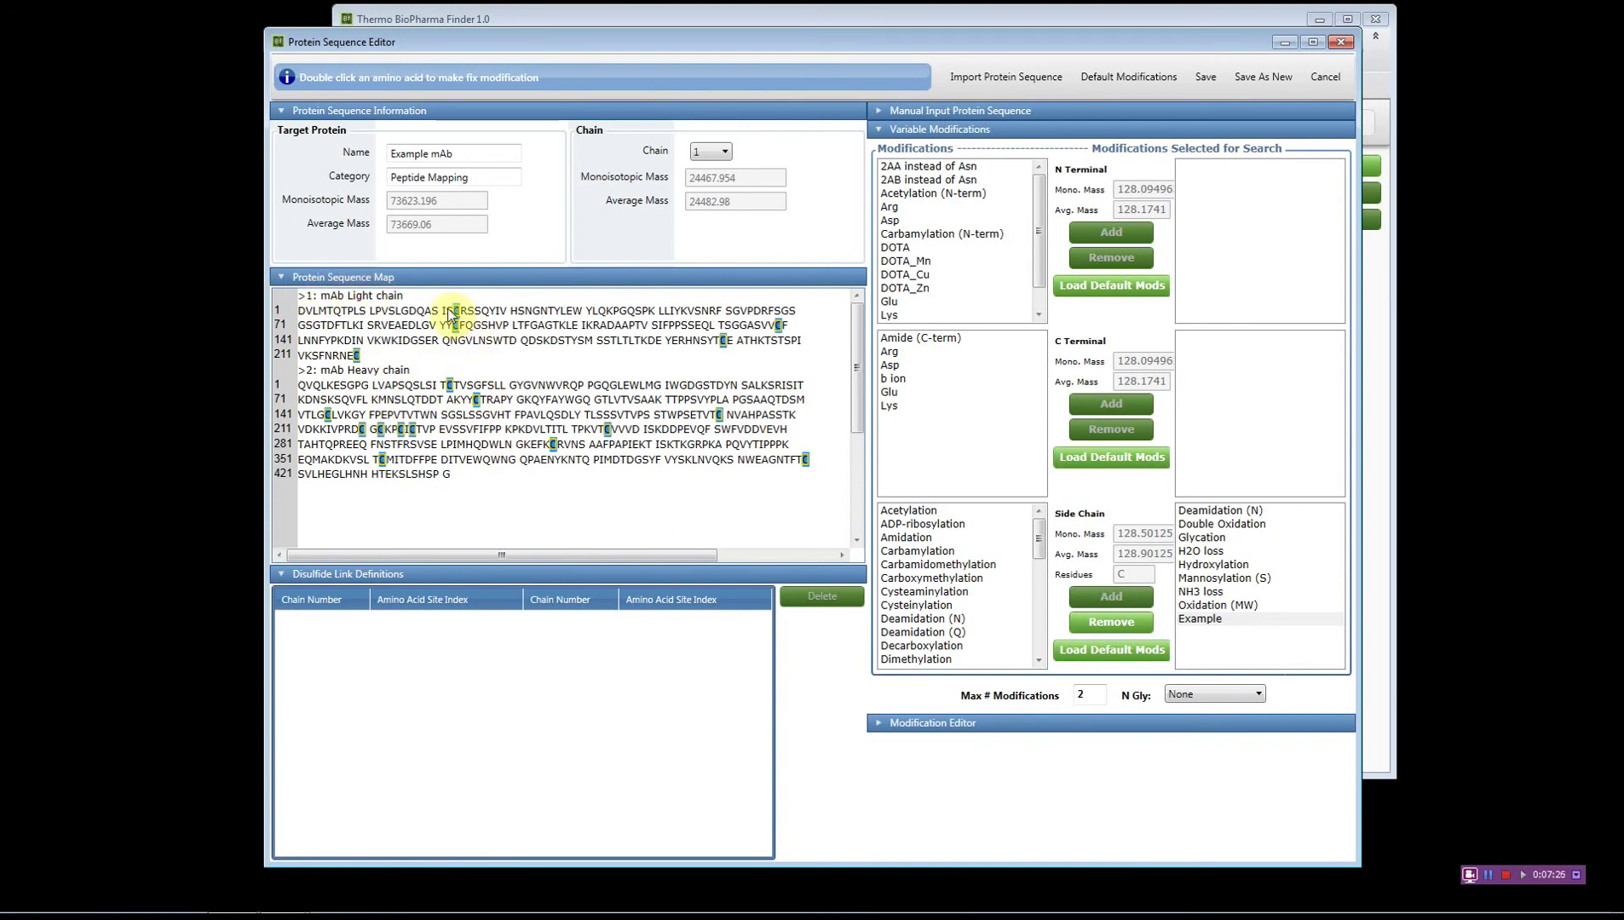
# Step: Clear the carbamidomethylation from the light chain cysteines at sites 23 and 93
pyautogui.doubleClick(455, 313)
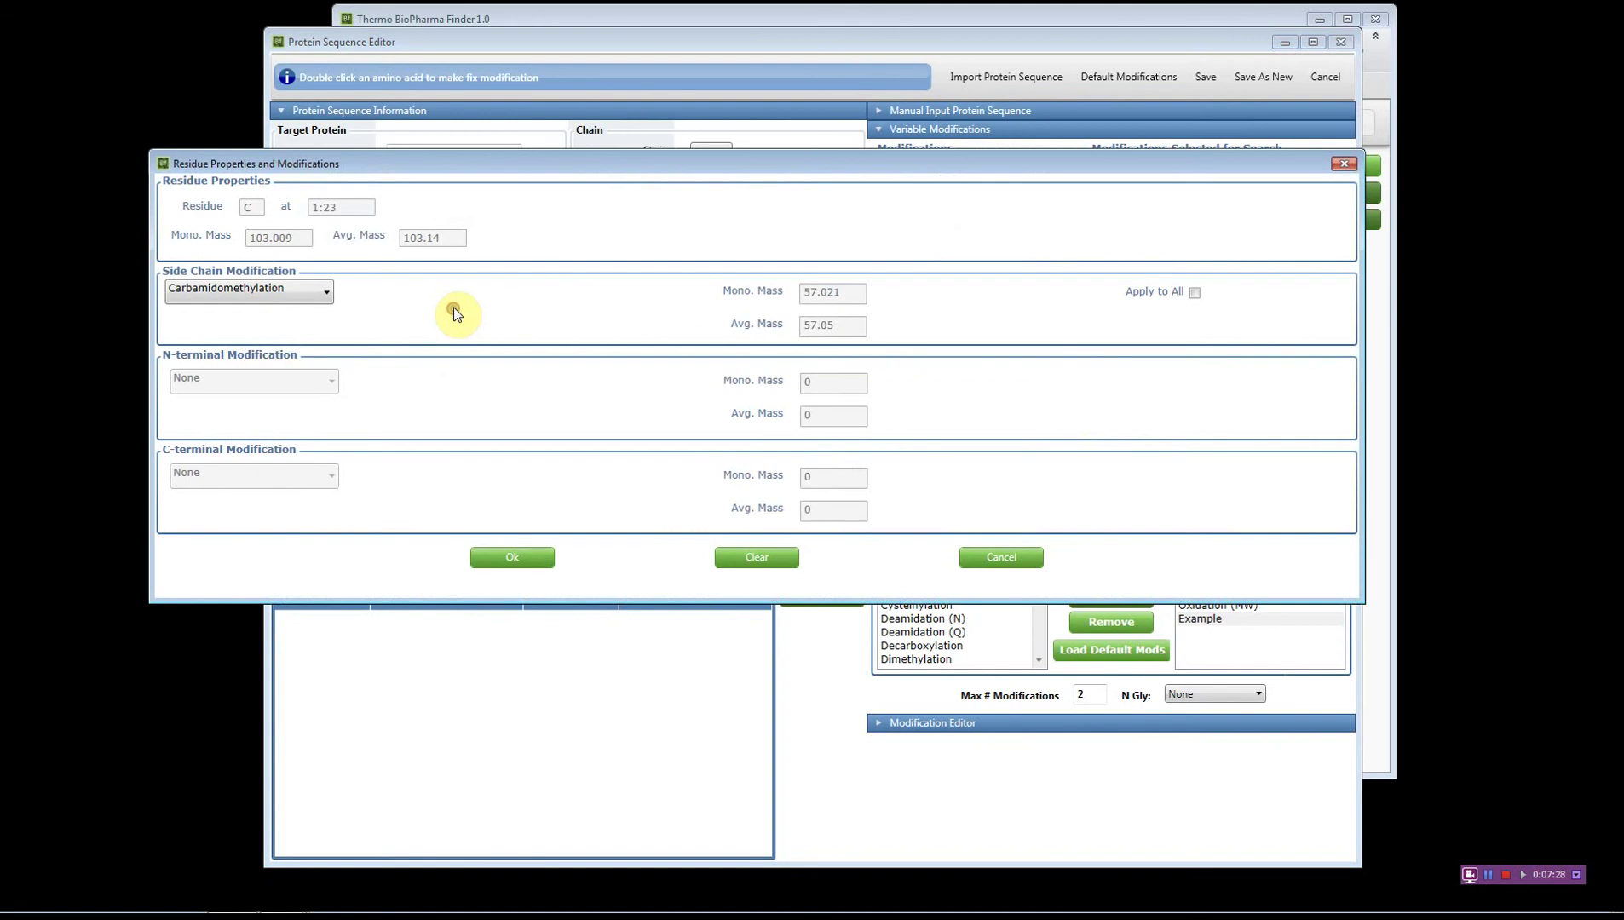
pyautogui.click(771, 562)
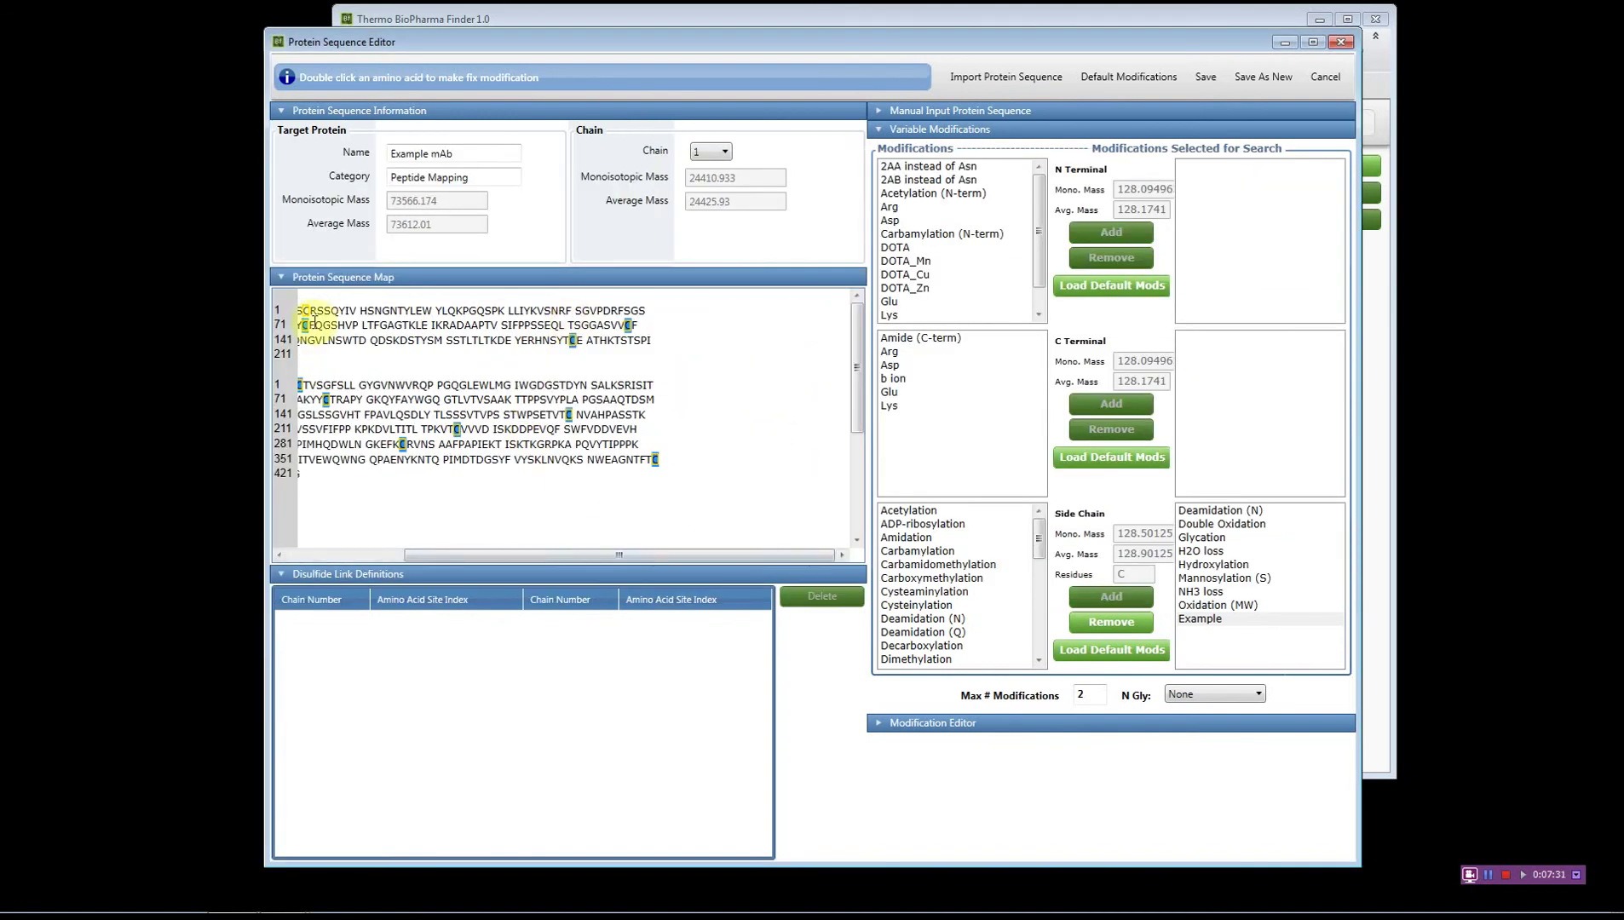
pyautogui.moveTo(427, 555); pyautogui.dragTo(302, 566)
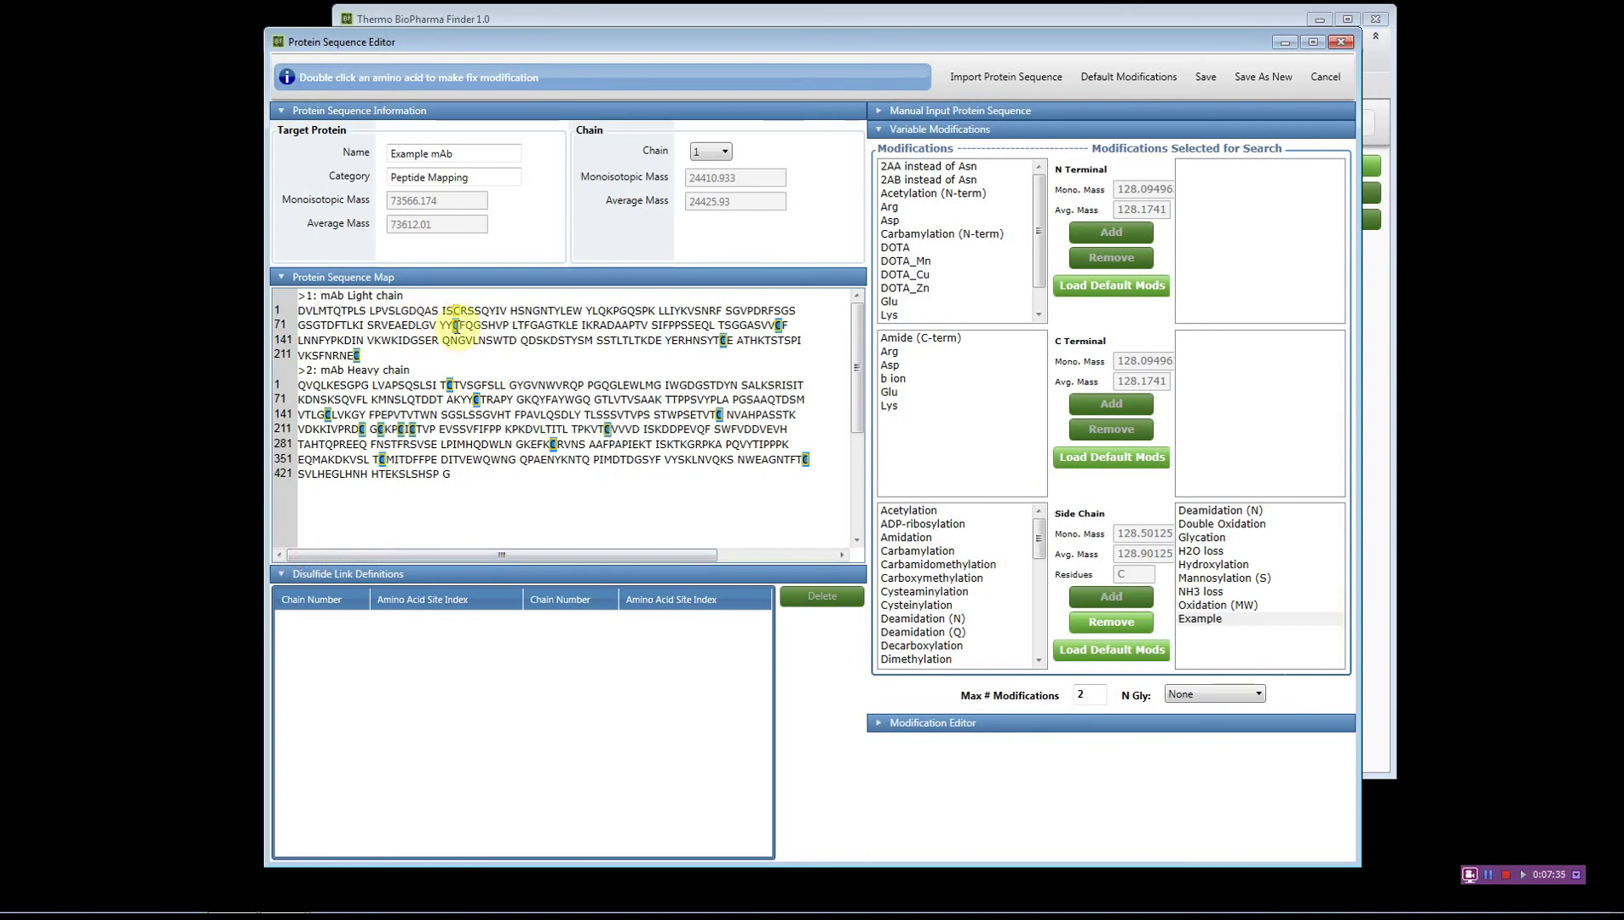
pyautogui.doubleClick(455, 327)
pyautogui.click(780, 578)
pyautogui.doubleClick(456, 326)
pyautogui.click(794, 607)
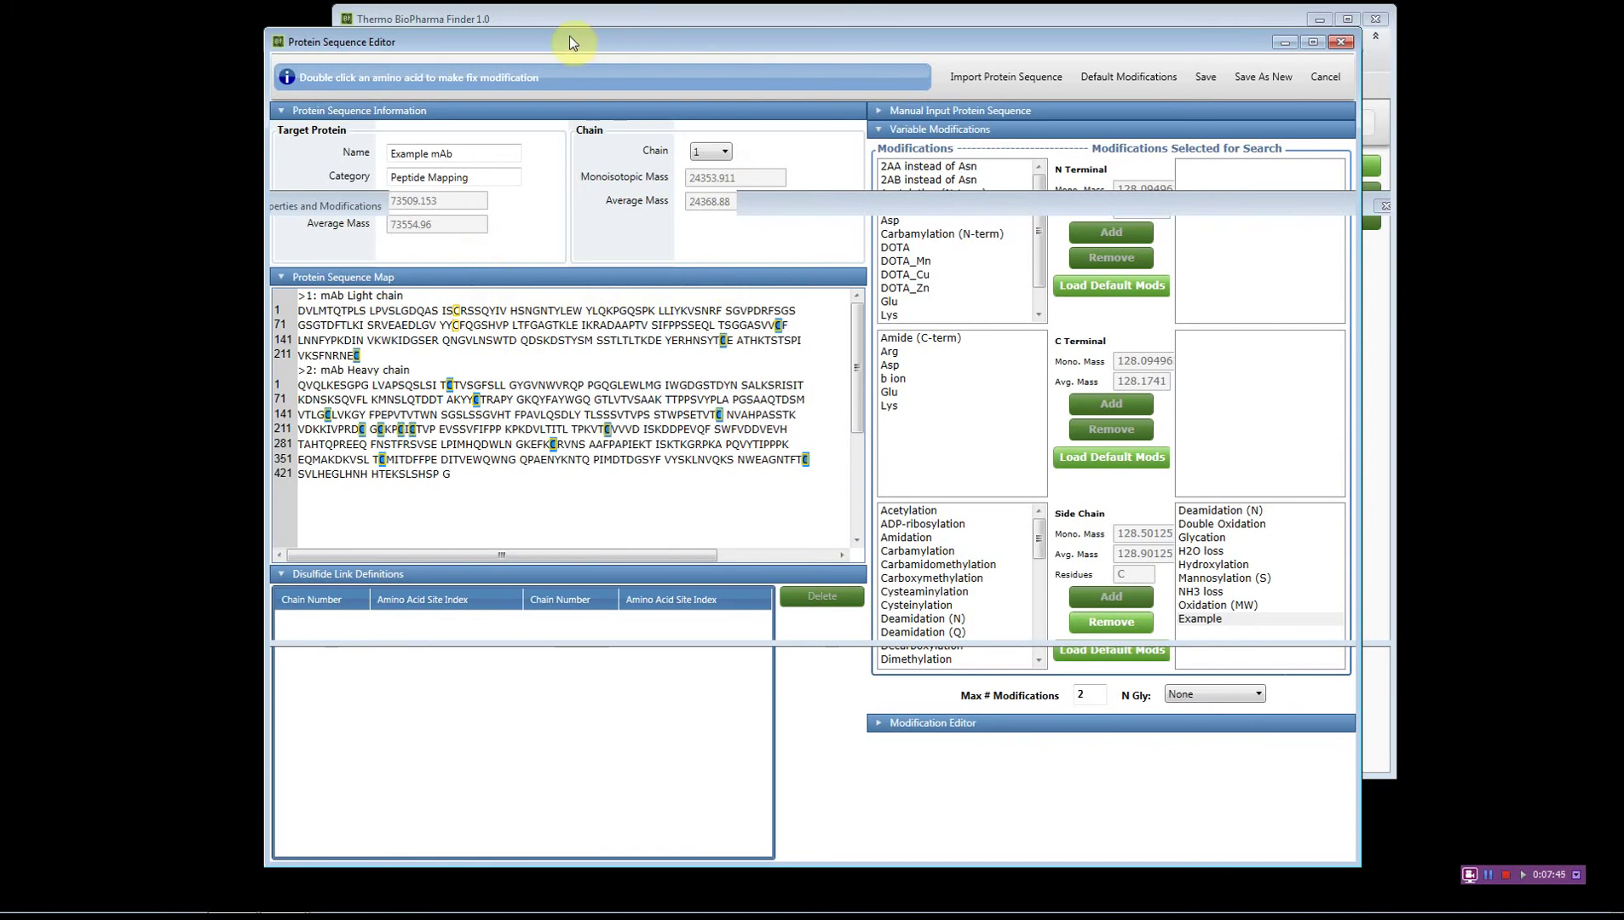
# Step: Define a disulfide link between the light chain cysteines at sites 23 and 93, and select it in the link definitions
pyautogui.moveTo(560, 76); pyautogui.dragTo(559, 67)
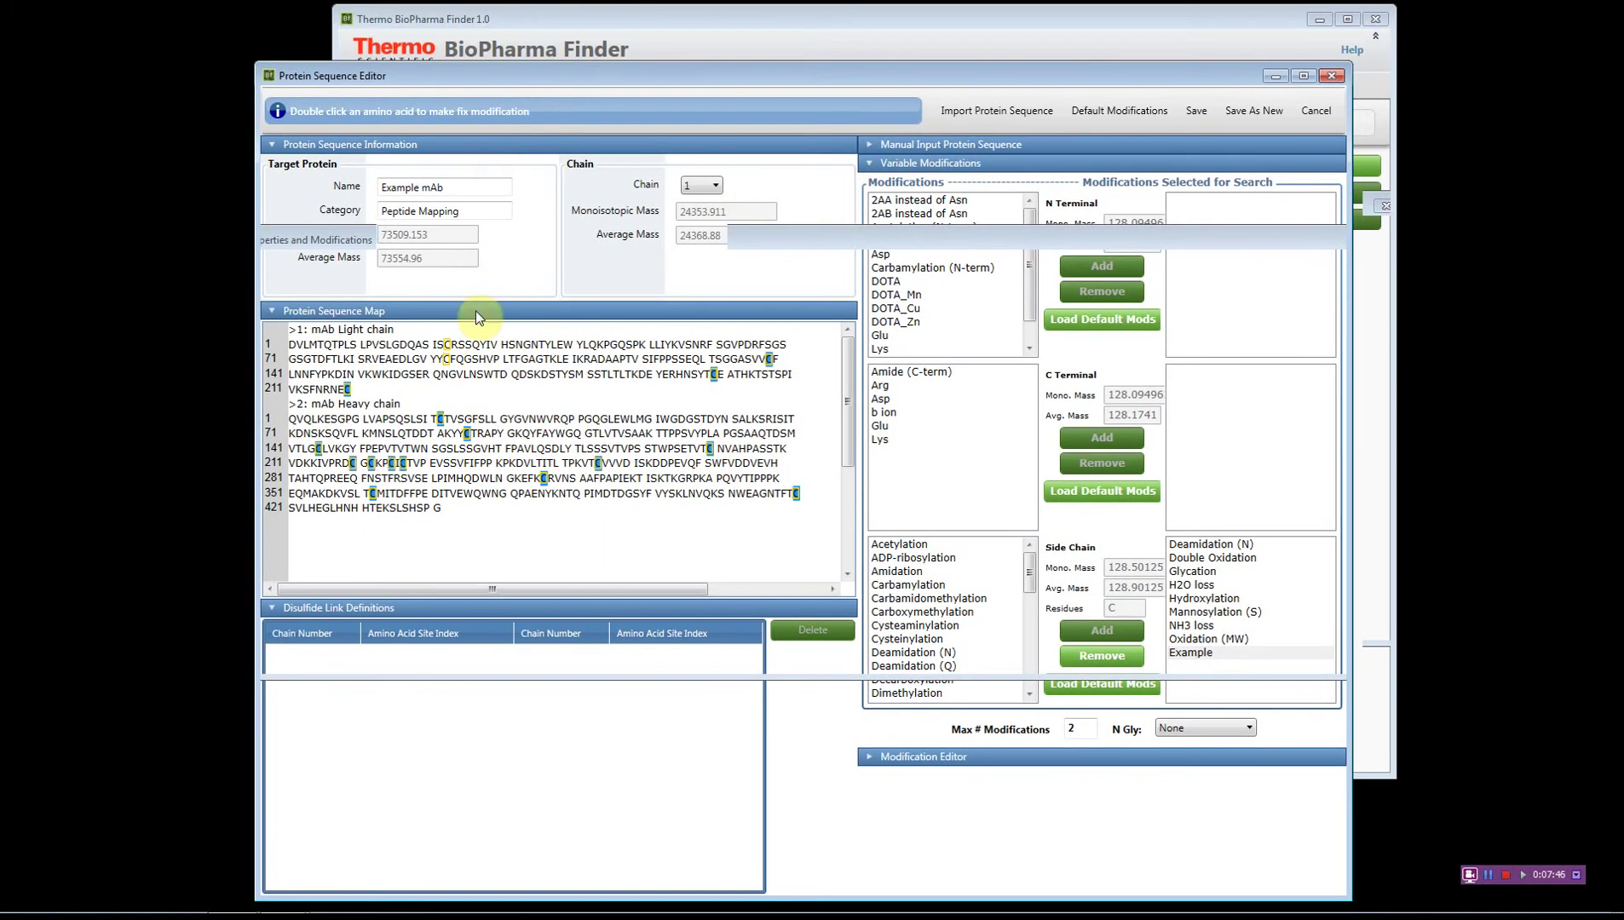
pyautogui.click(445, 360)
pyautogui.click(443, 359)
pyautogui.click(471, 401)
pyautogui.moveTo(585, 81); pyautogui.dragTo(606, 40)
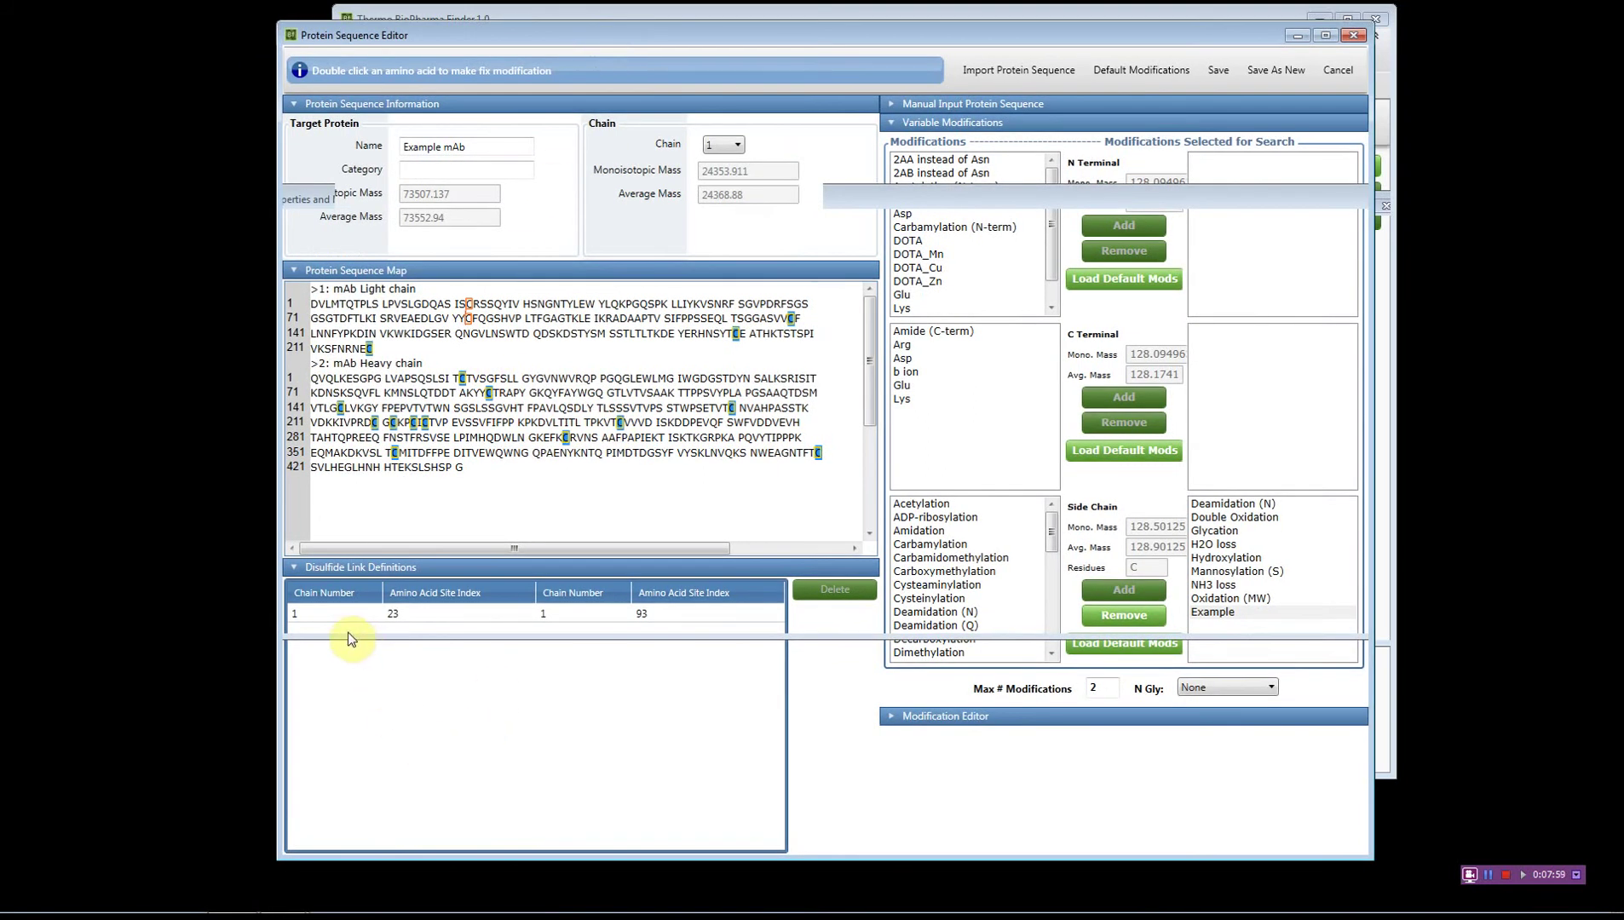
pyautogui.click(302, 617)
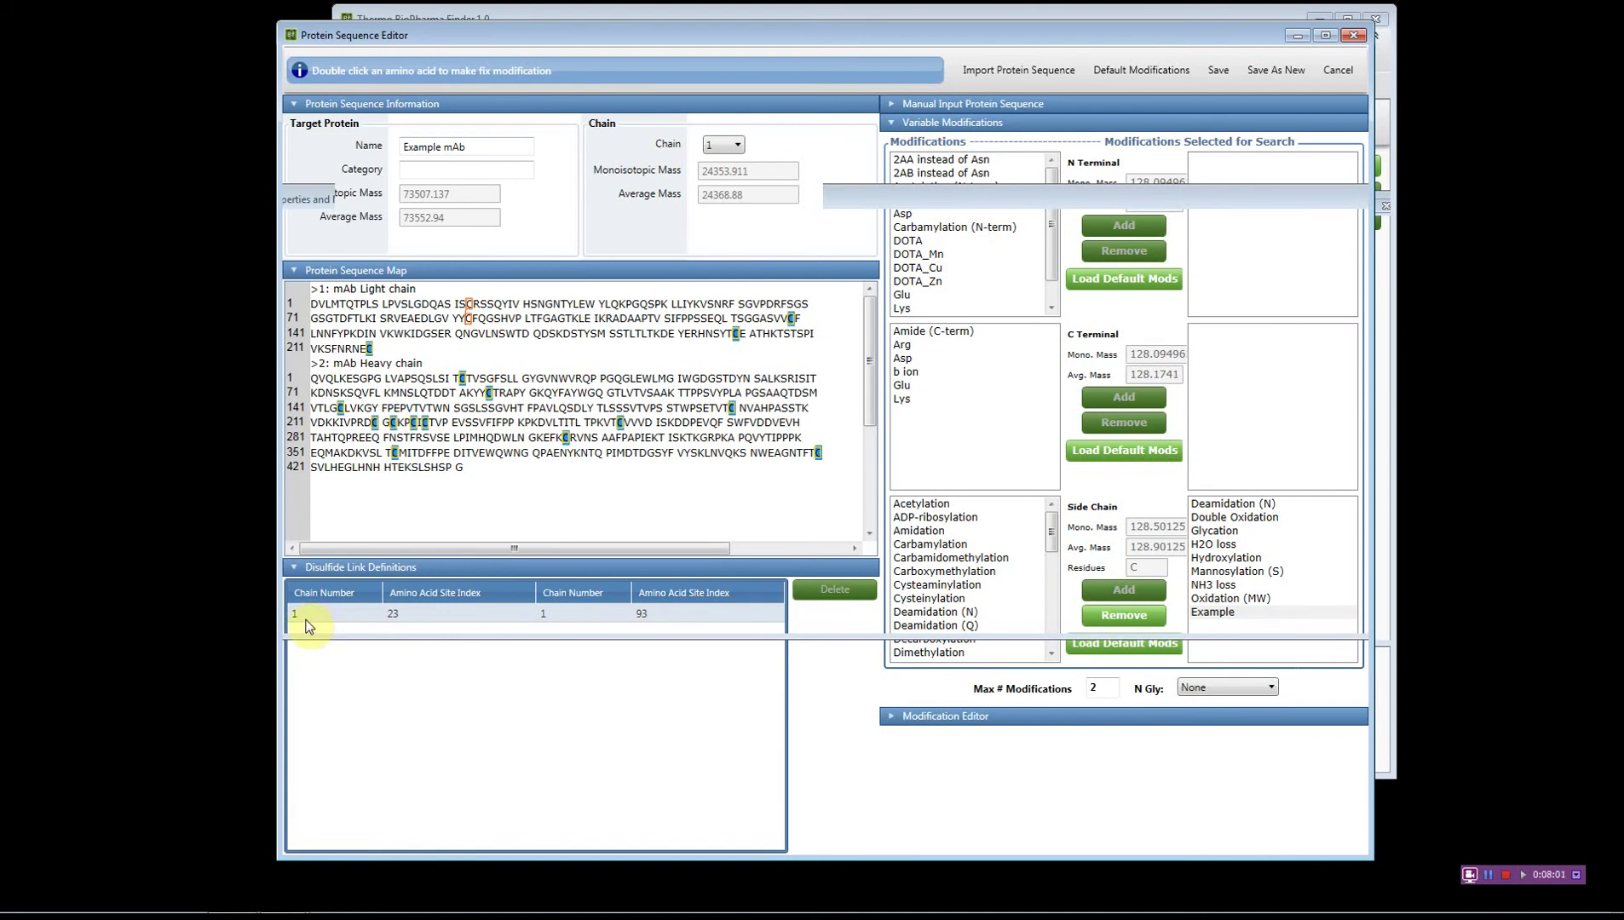
pyautogui.click(301, 616)
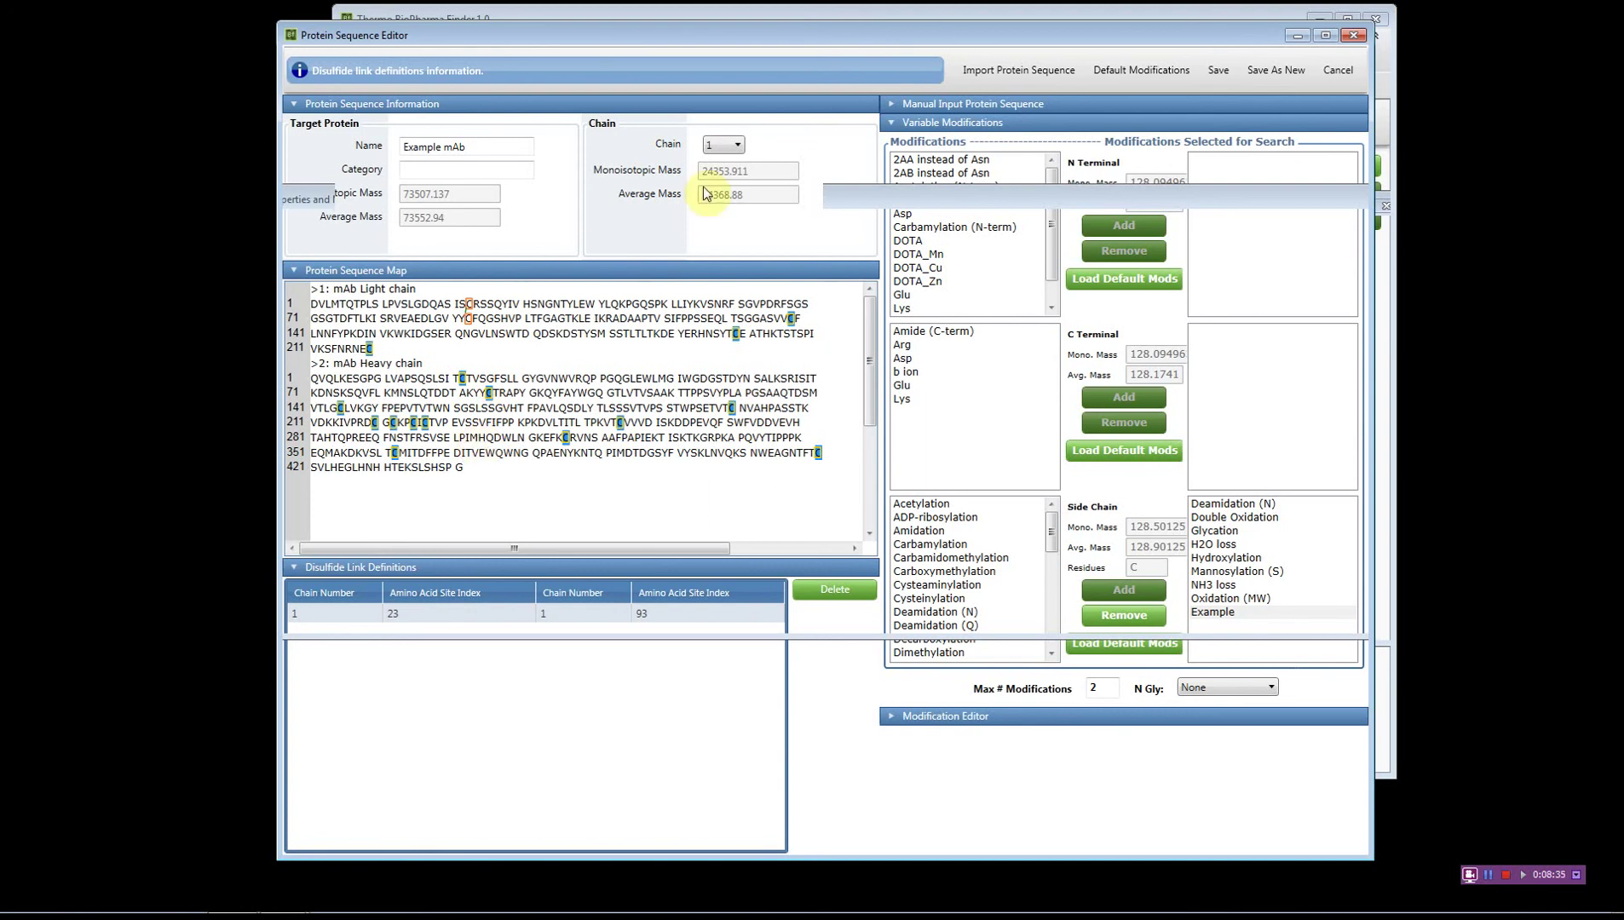
# Step: Save the Example mAb sequence and check its entry in the protein sequence manager
pyautogui.click(1216, 71)
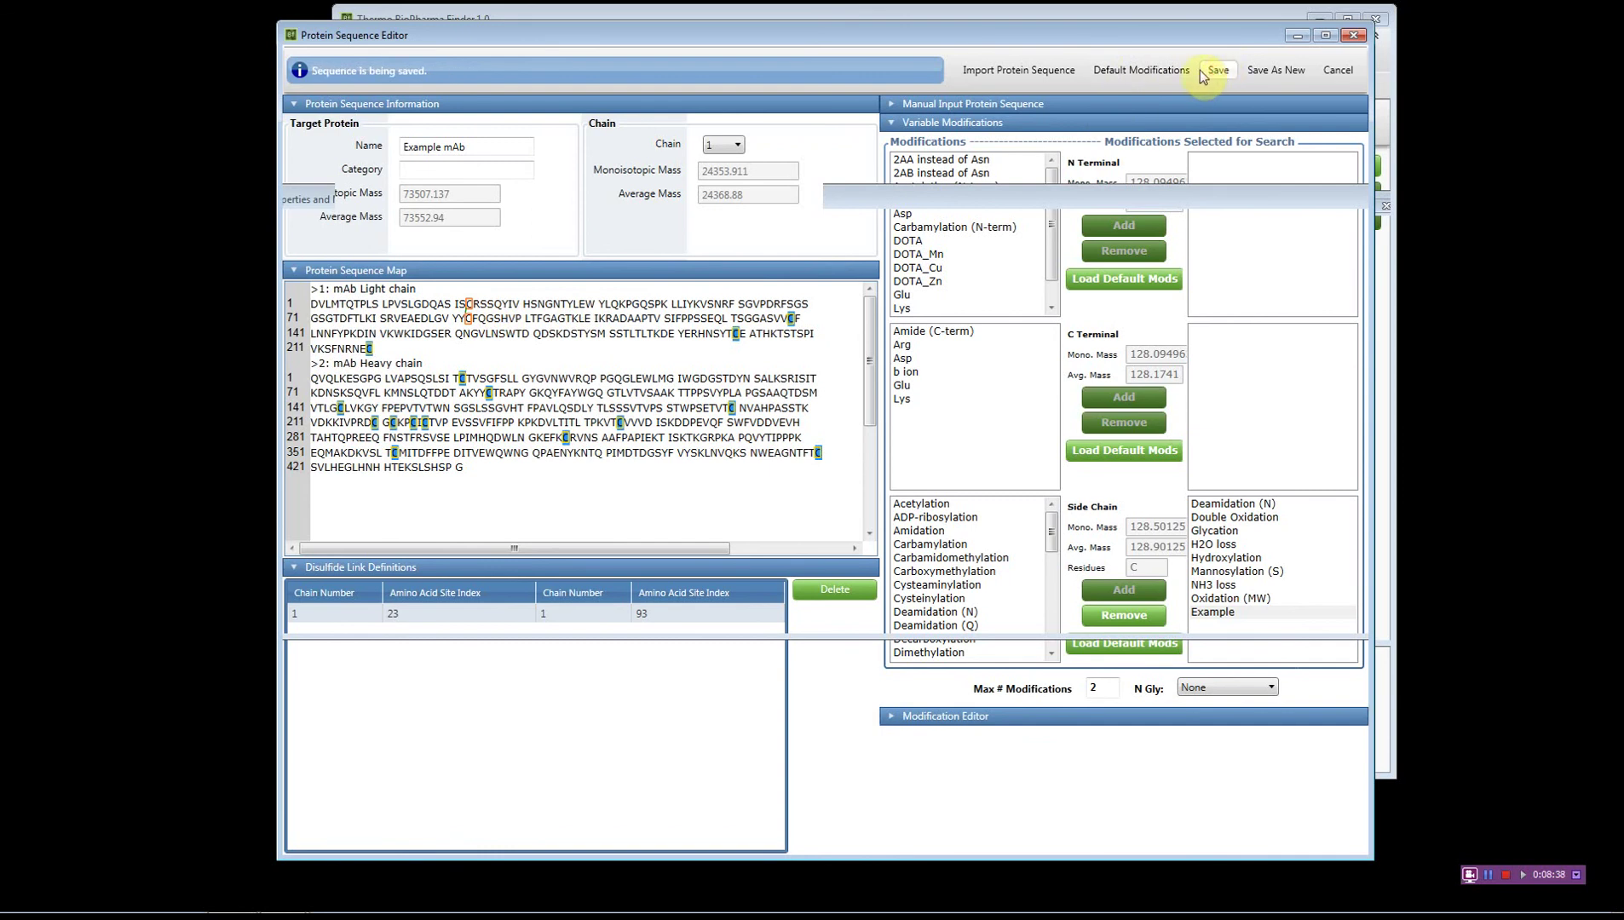
pyautogui.moveTo(872, 38); pyautogui.dragTo(867, 267)
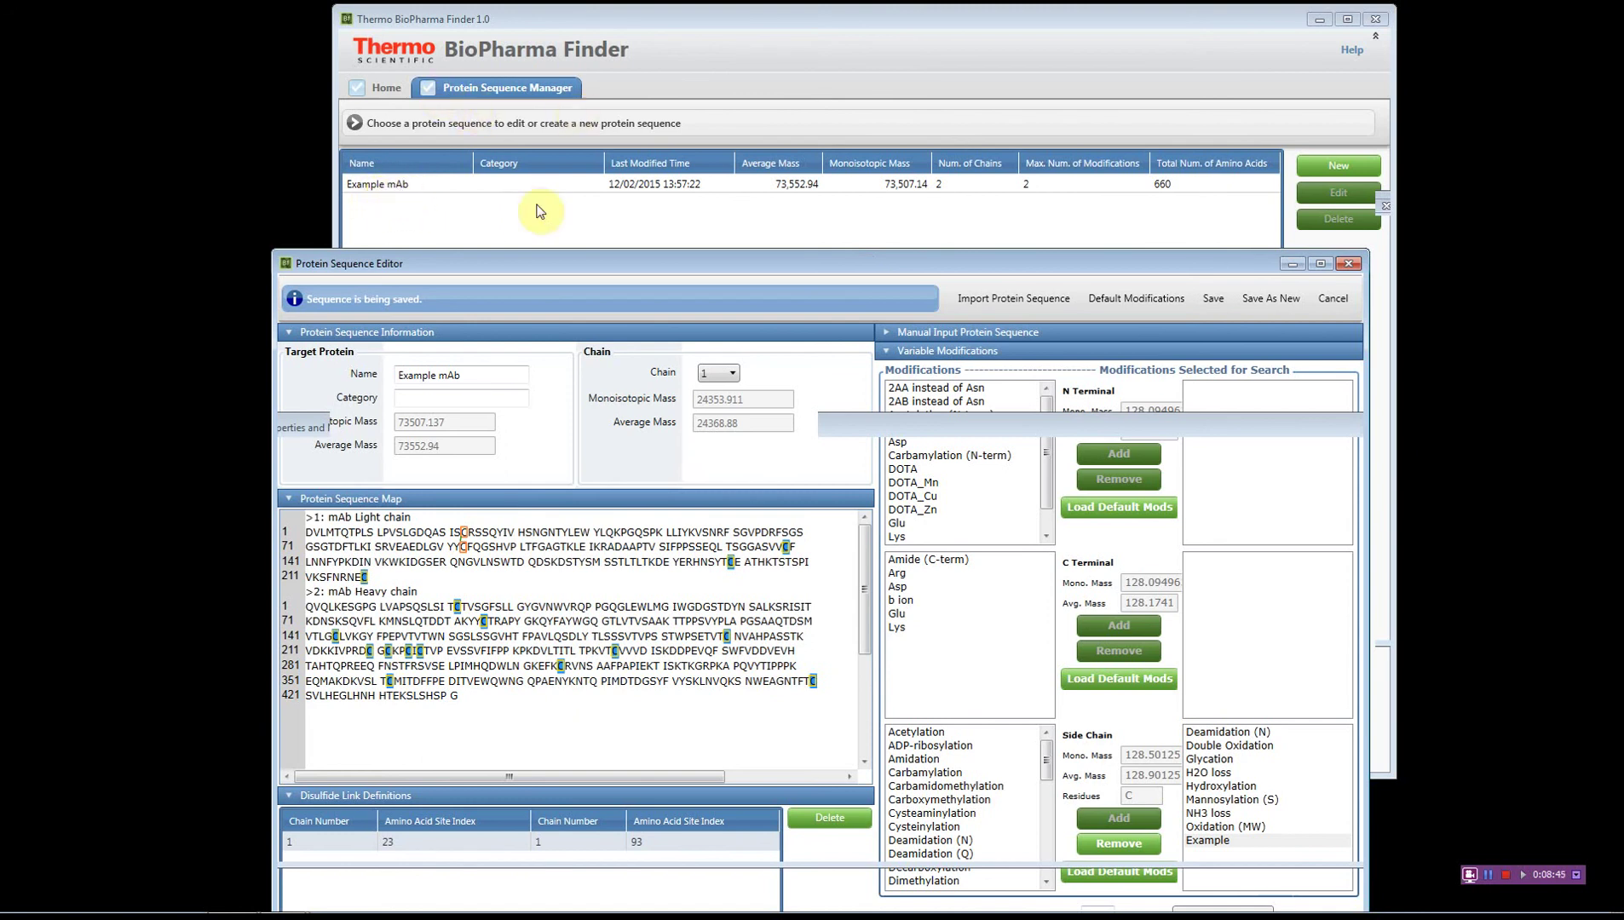
pyautogui.moveTo(597, 267); pyautogui.dragTo(607, 35)
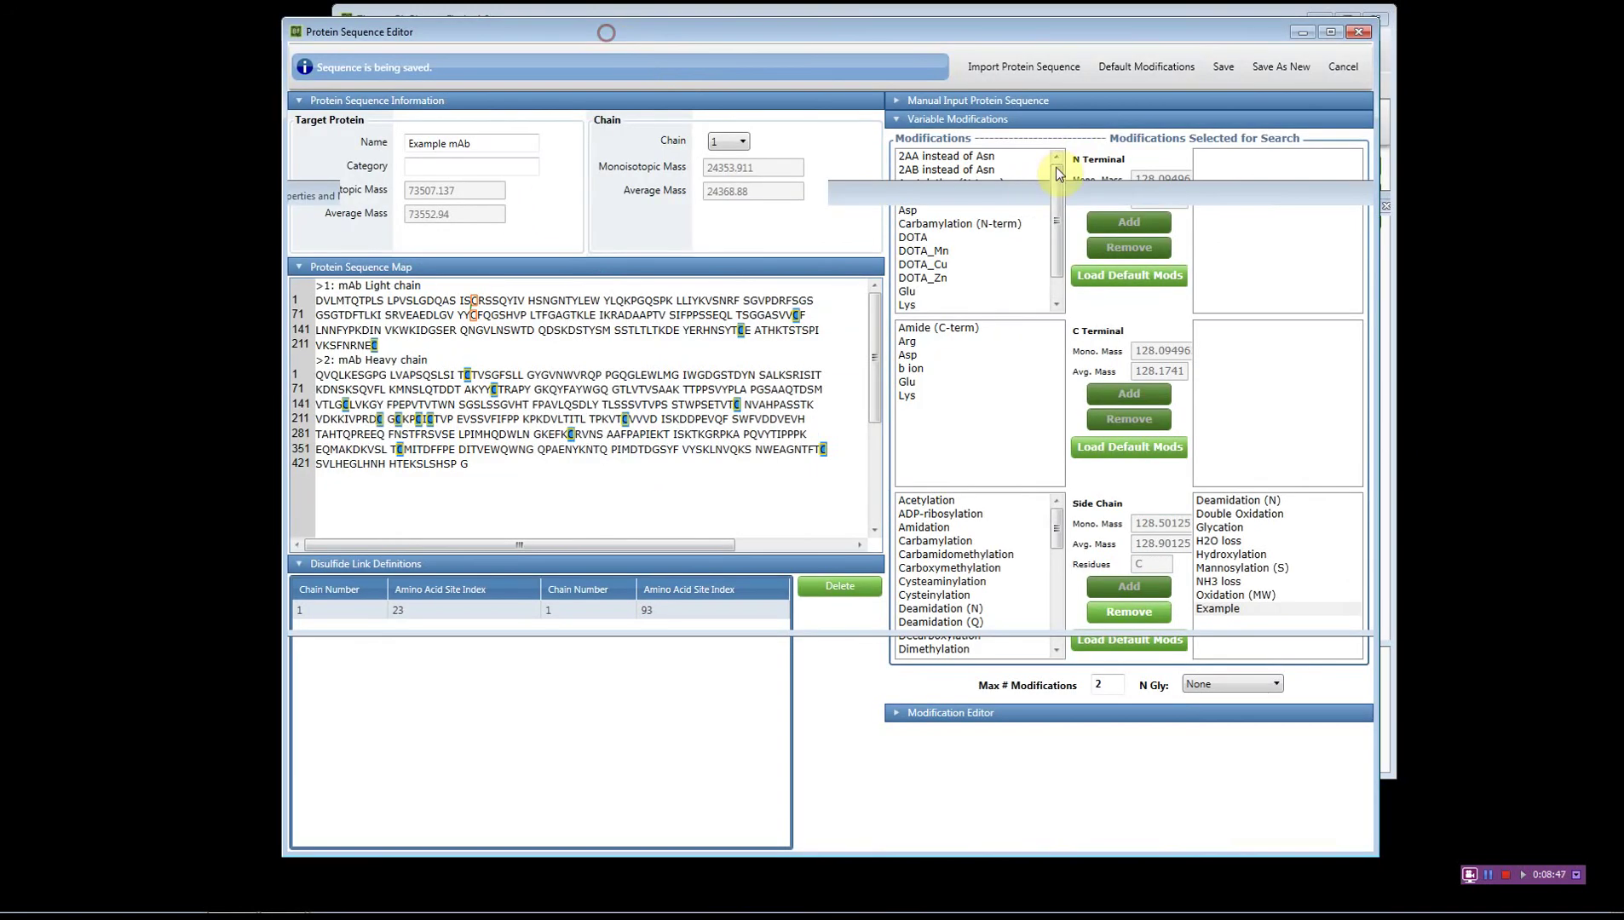
# Step: Save the sequence as new under the name Example mAb, overwriting the existing entry, and close the sequence editor
pyautogui.click(1277, 67)
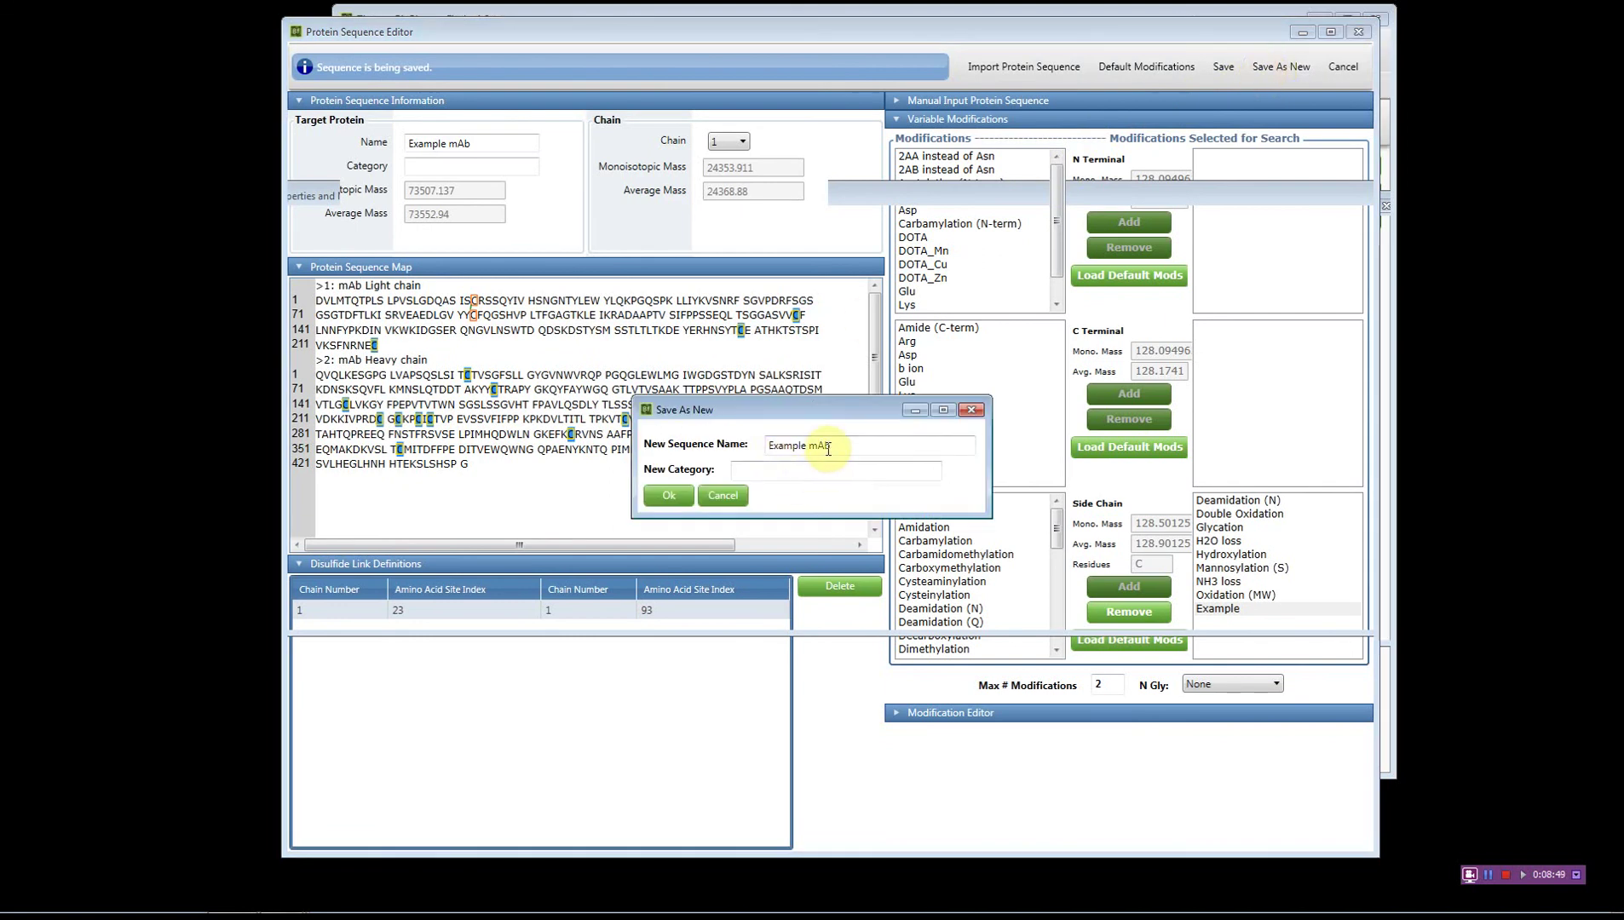
pyautogui.moveTo(806, 443); pyautogui.dragTo(743, 445)
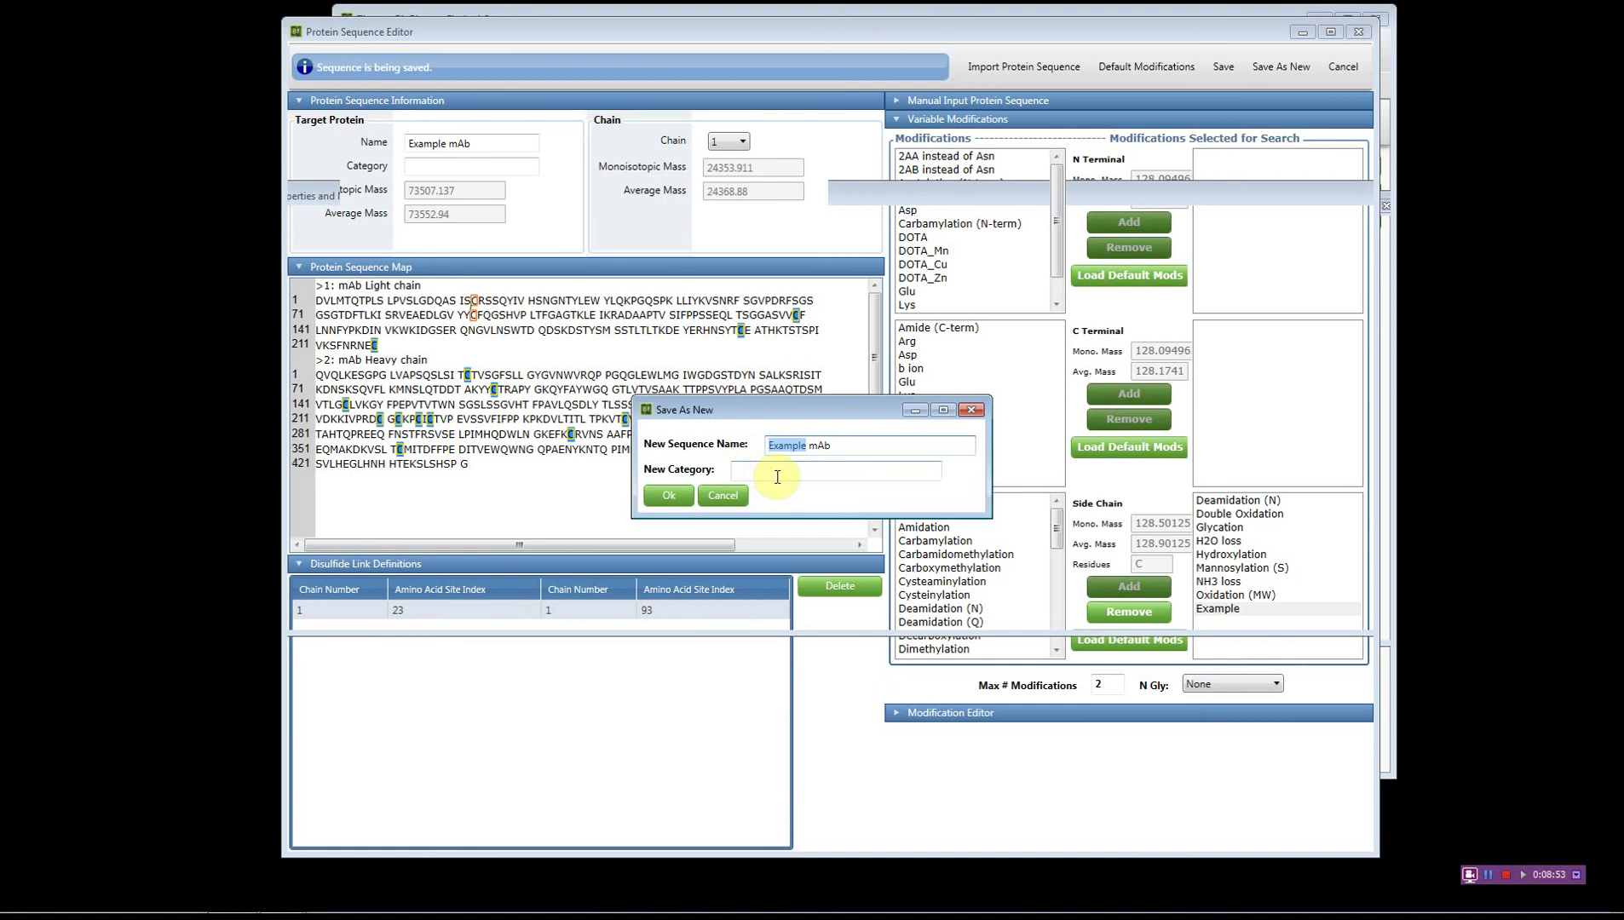
pyautogui.click(668, 499)
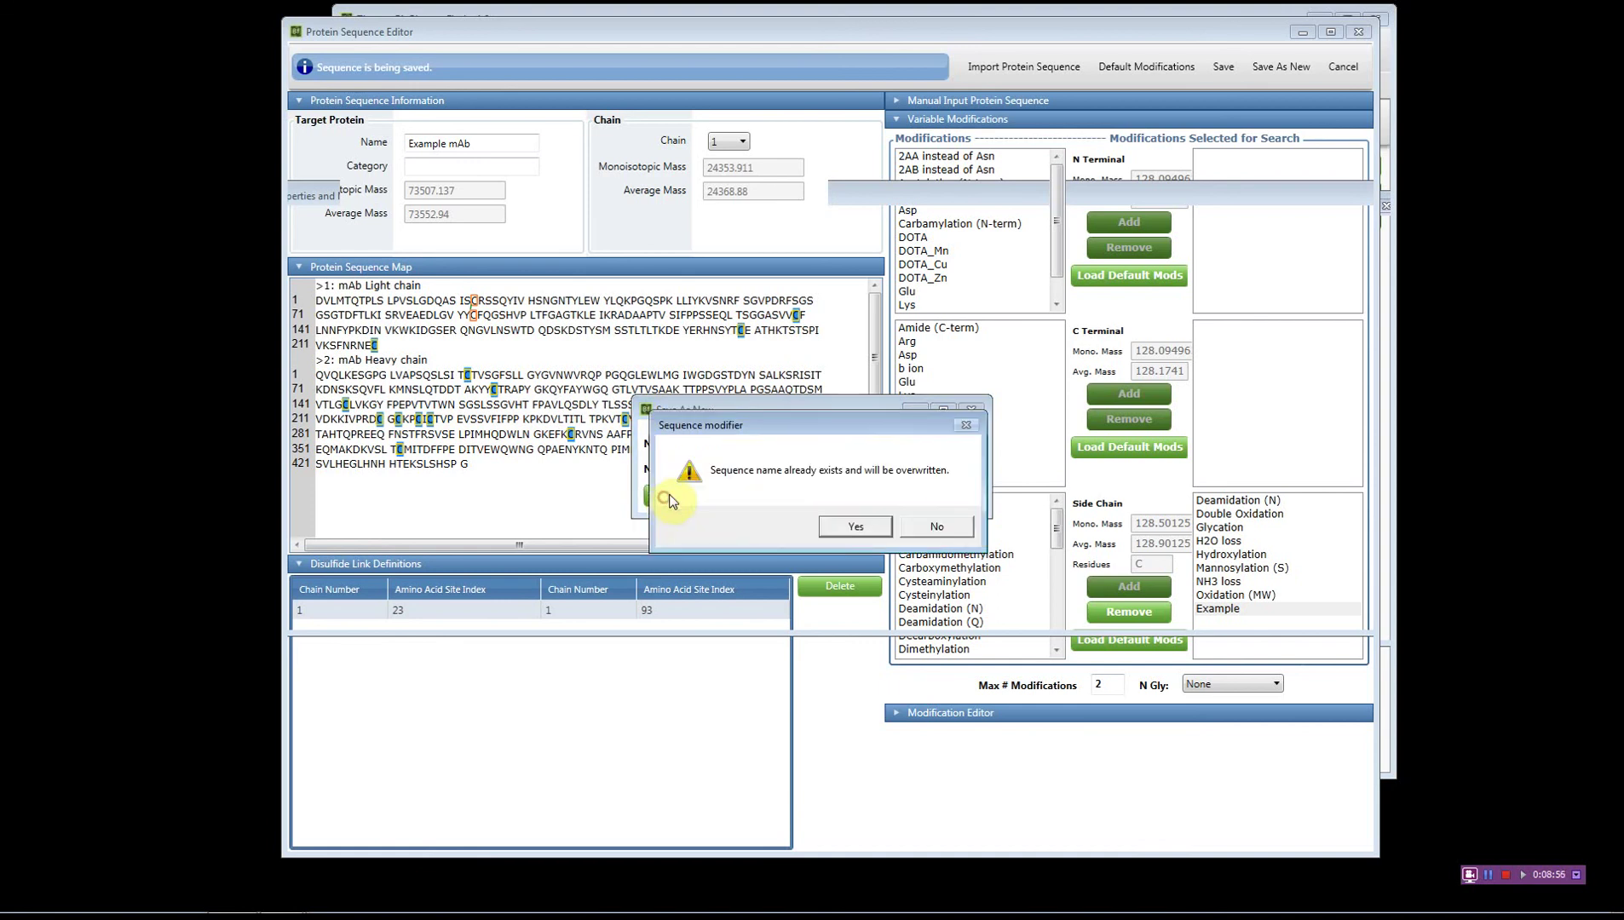
pyautogui.click(855, 526)
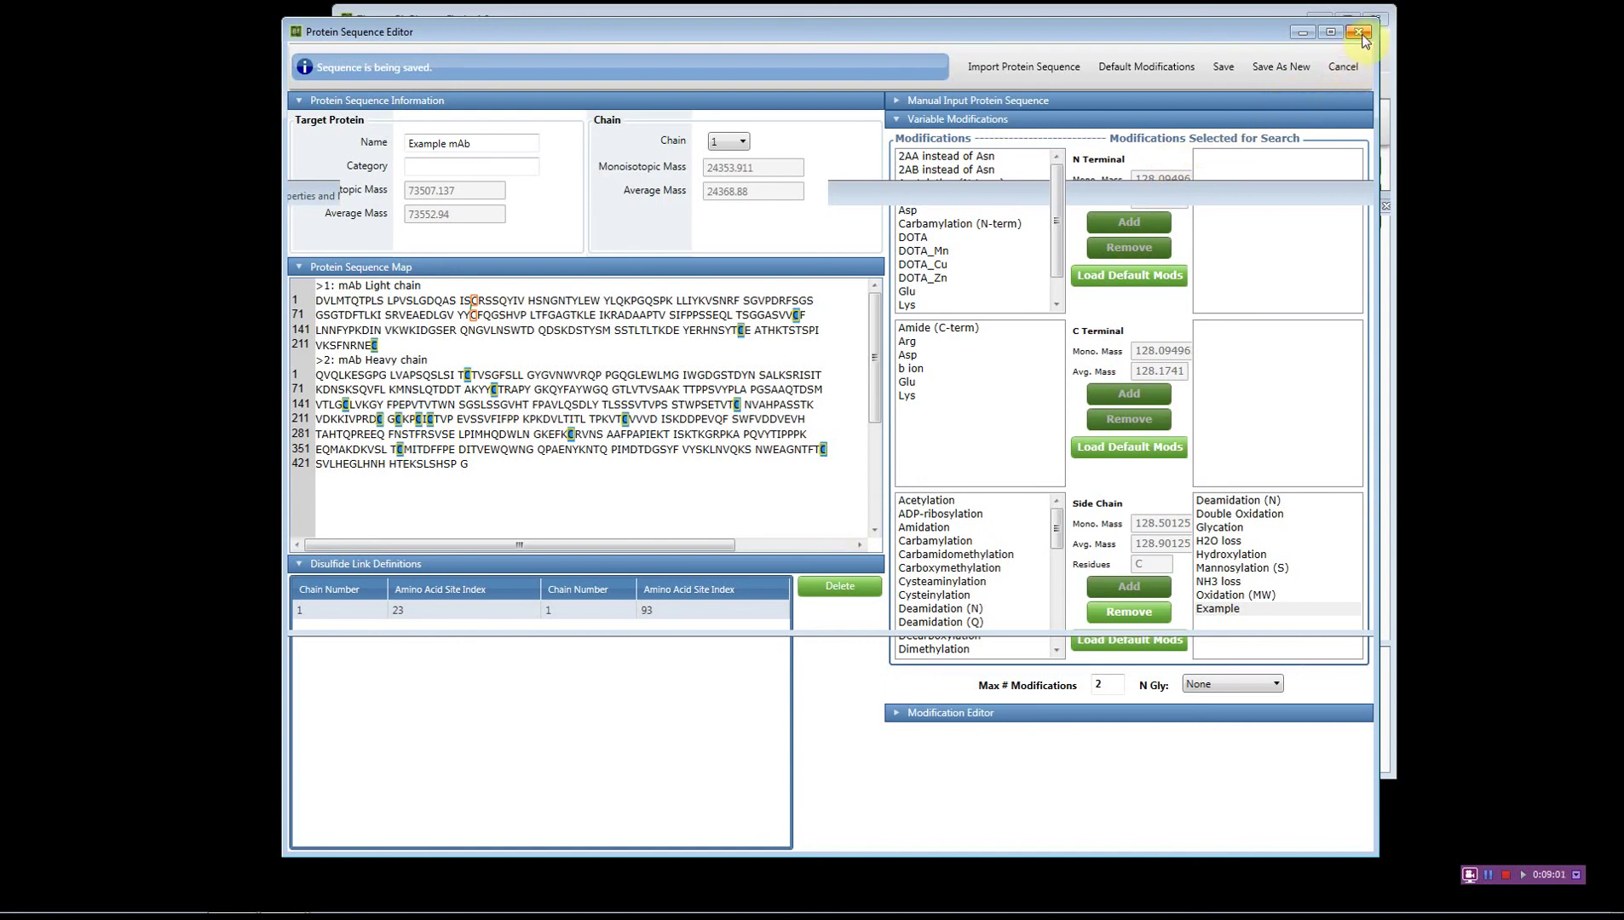
pyautogui.click(1342, 67)
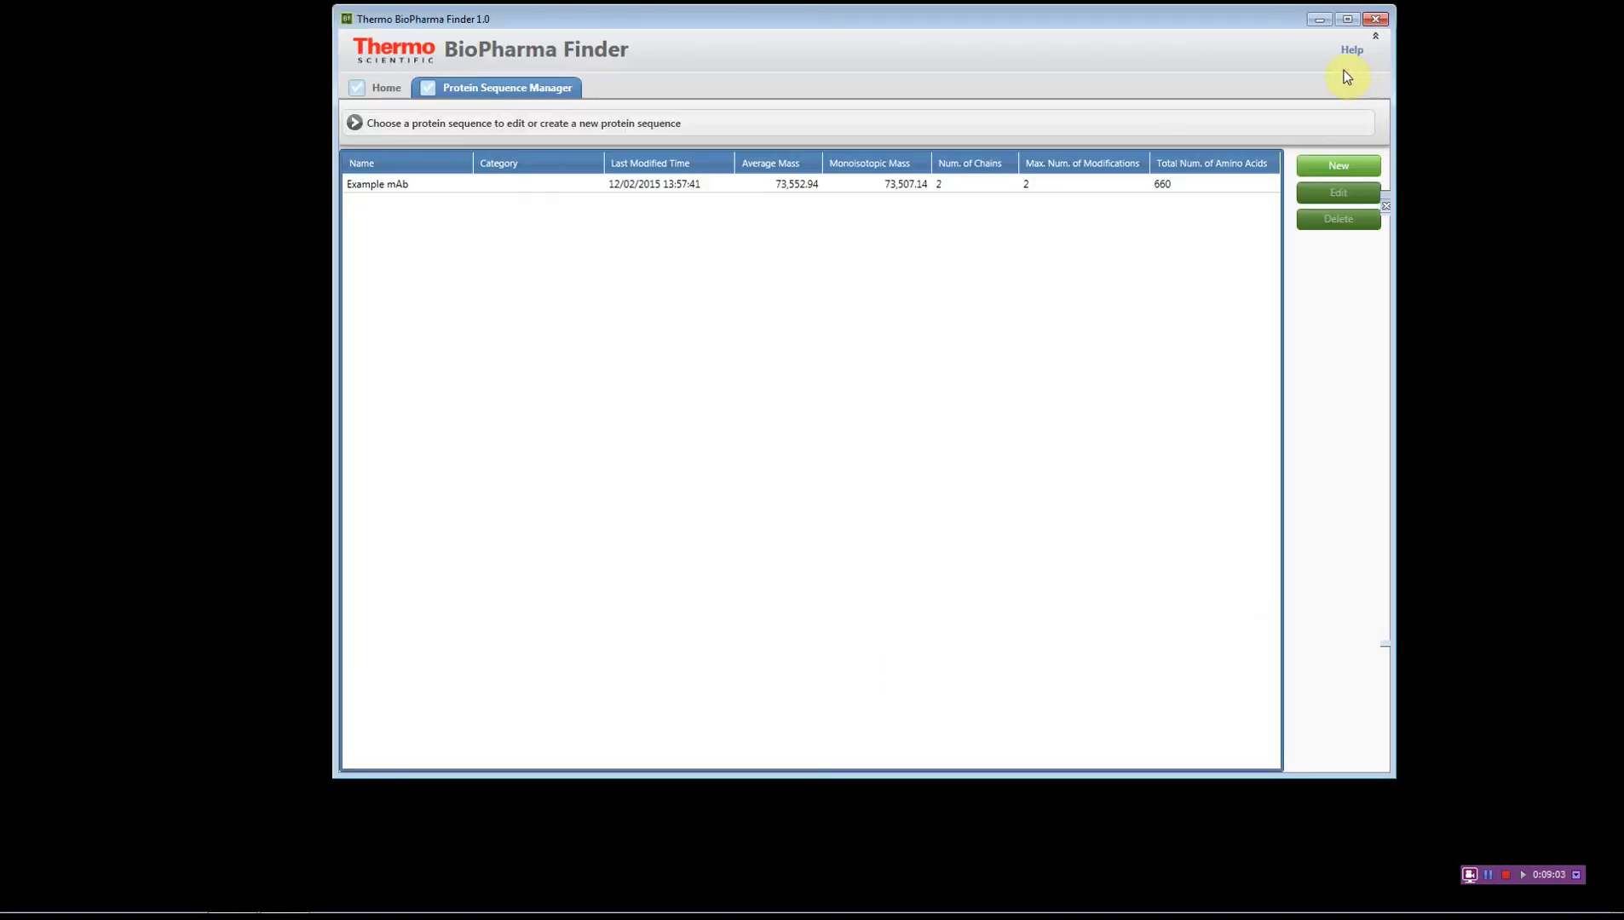
# Step: Narrow the Name and Category columns in the sequence manager, and open the Example mAb entry for editing
pyautogui.click(594, 184)
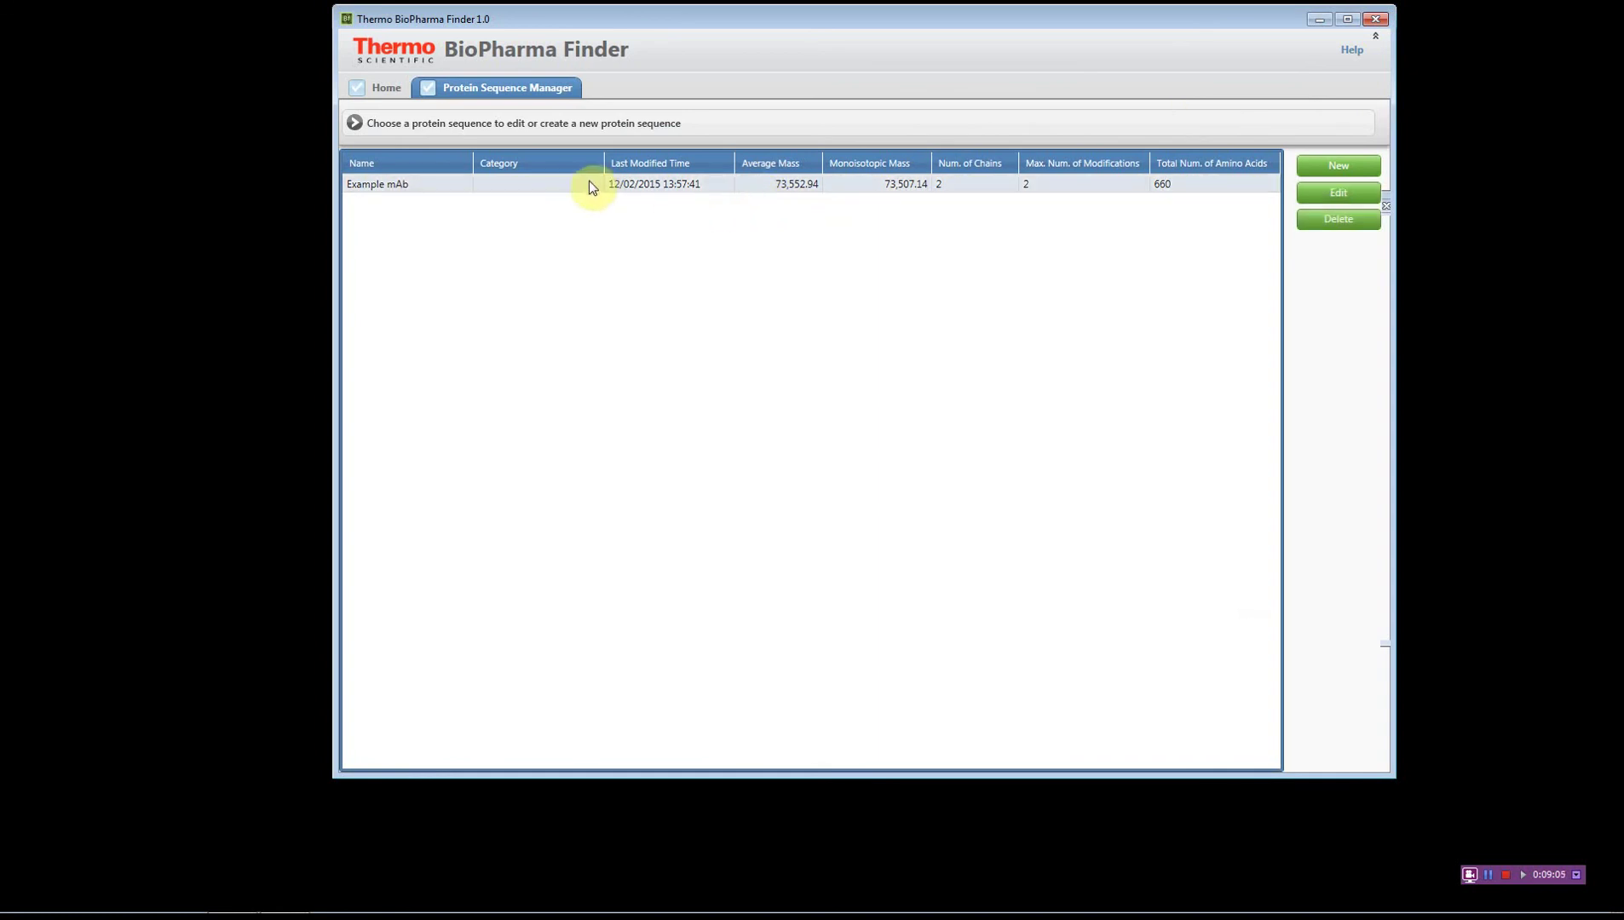
pyautogui.moveTo(473, 164); pyautogui.dragTo(434, 162)
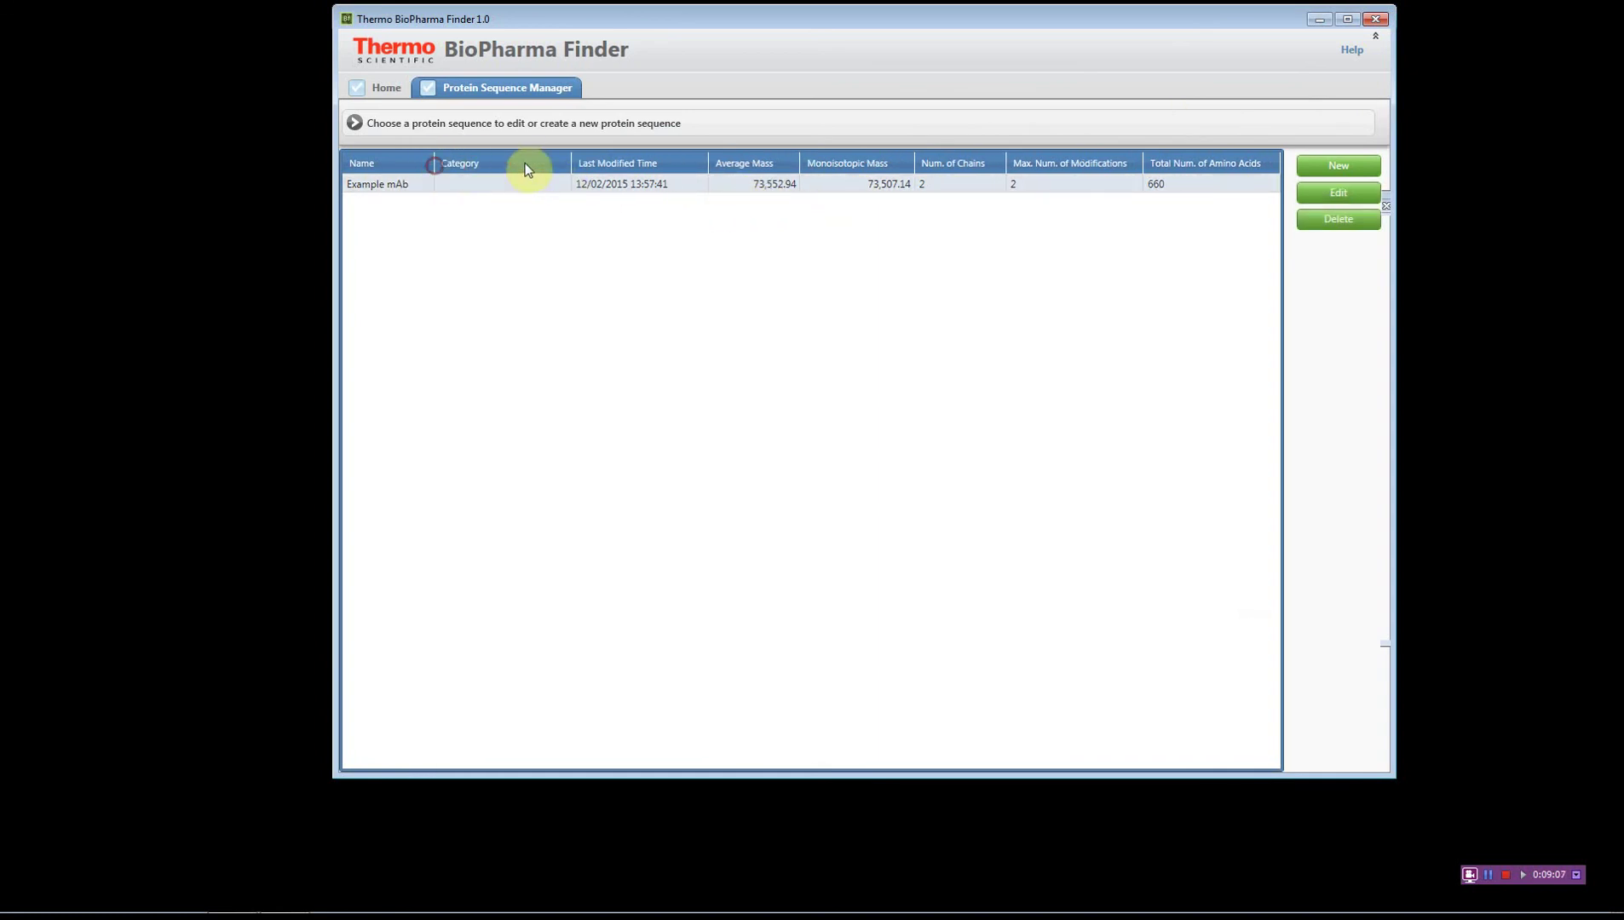
pyautogui.moveTo(570, 162); pyautogui.dragTo(503, 161)
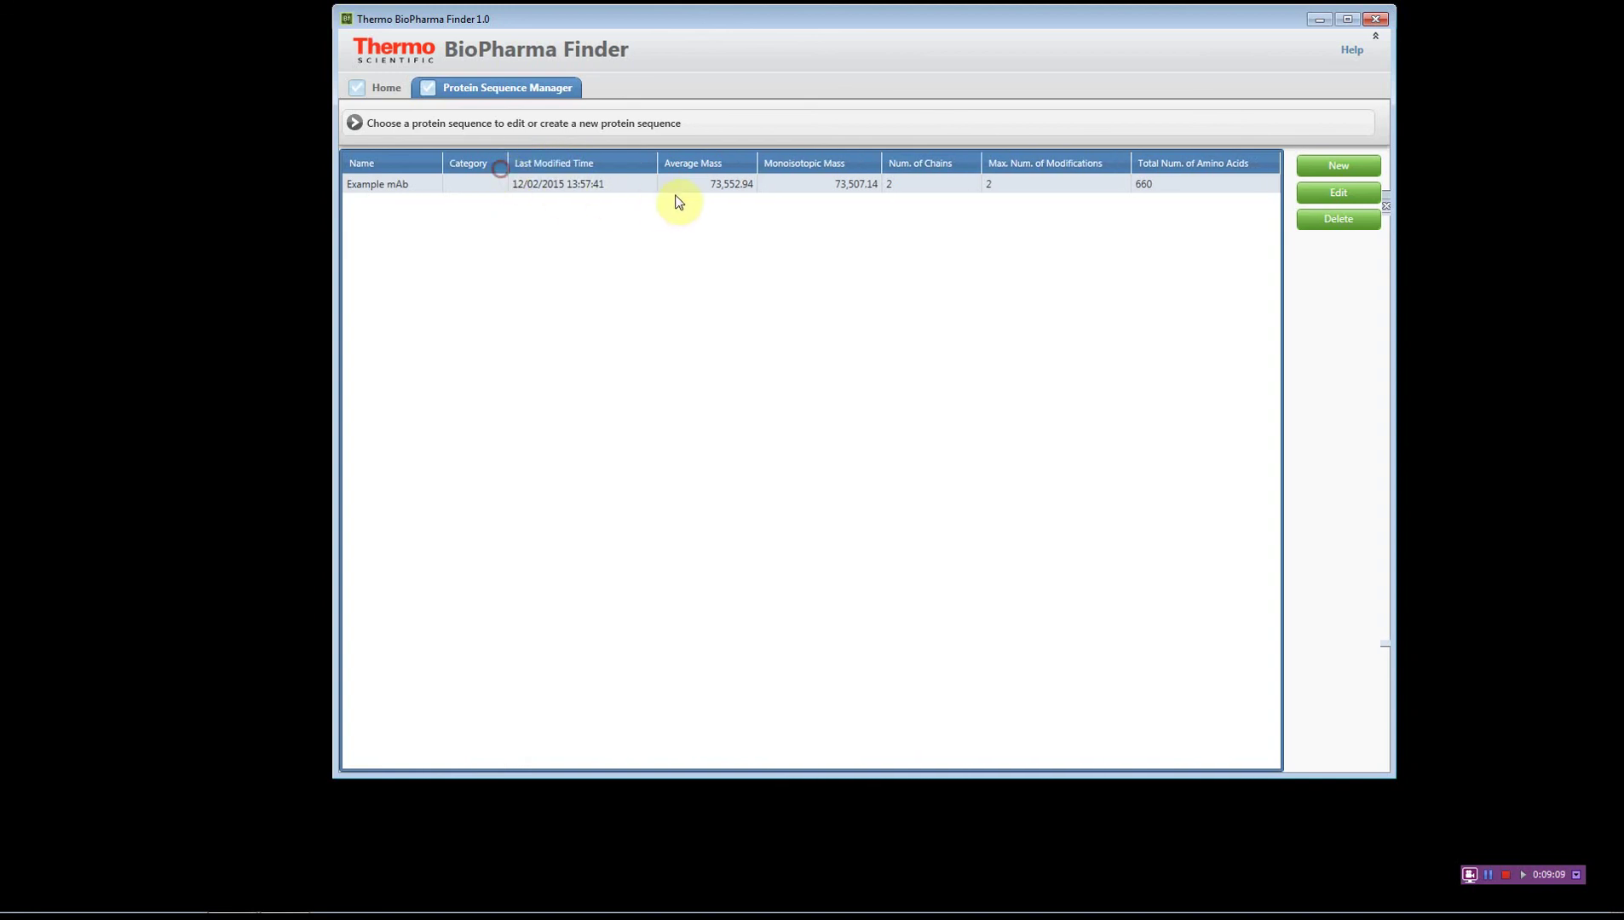
pyautogui.click(1332, 196)
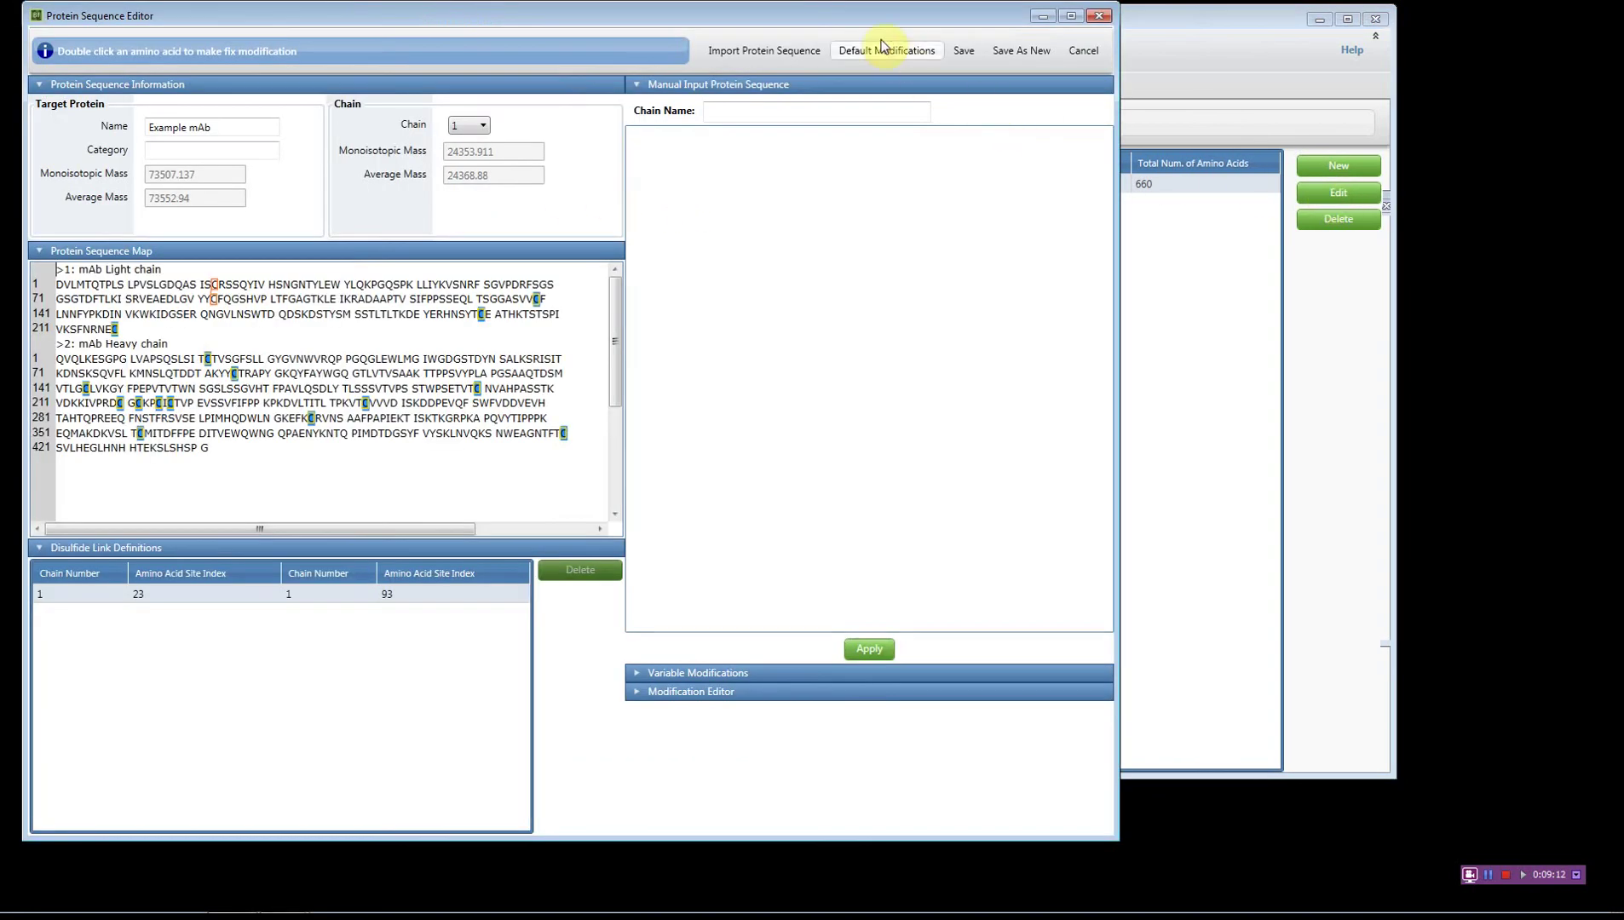
pyautogui.moveTo(851, 22); pyautogui.dragTo(1074, 59)
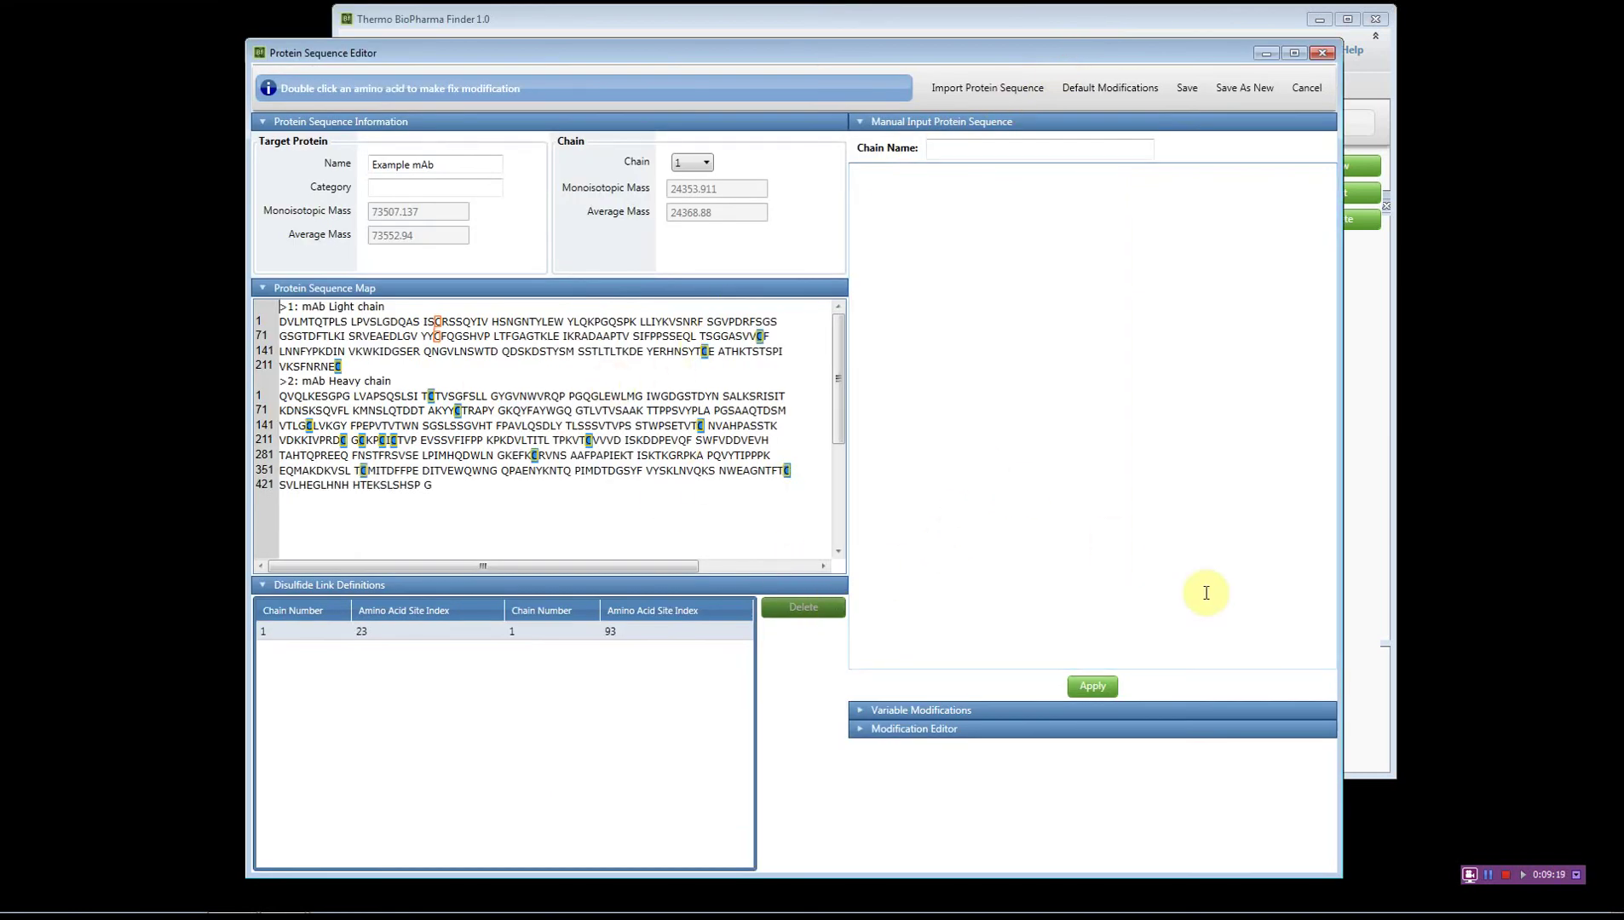
pyautogui.click(1506, 875)
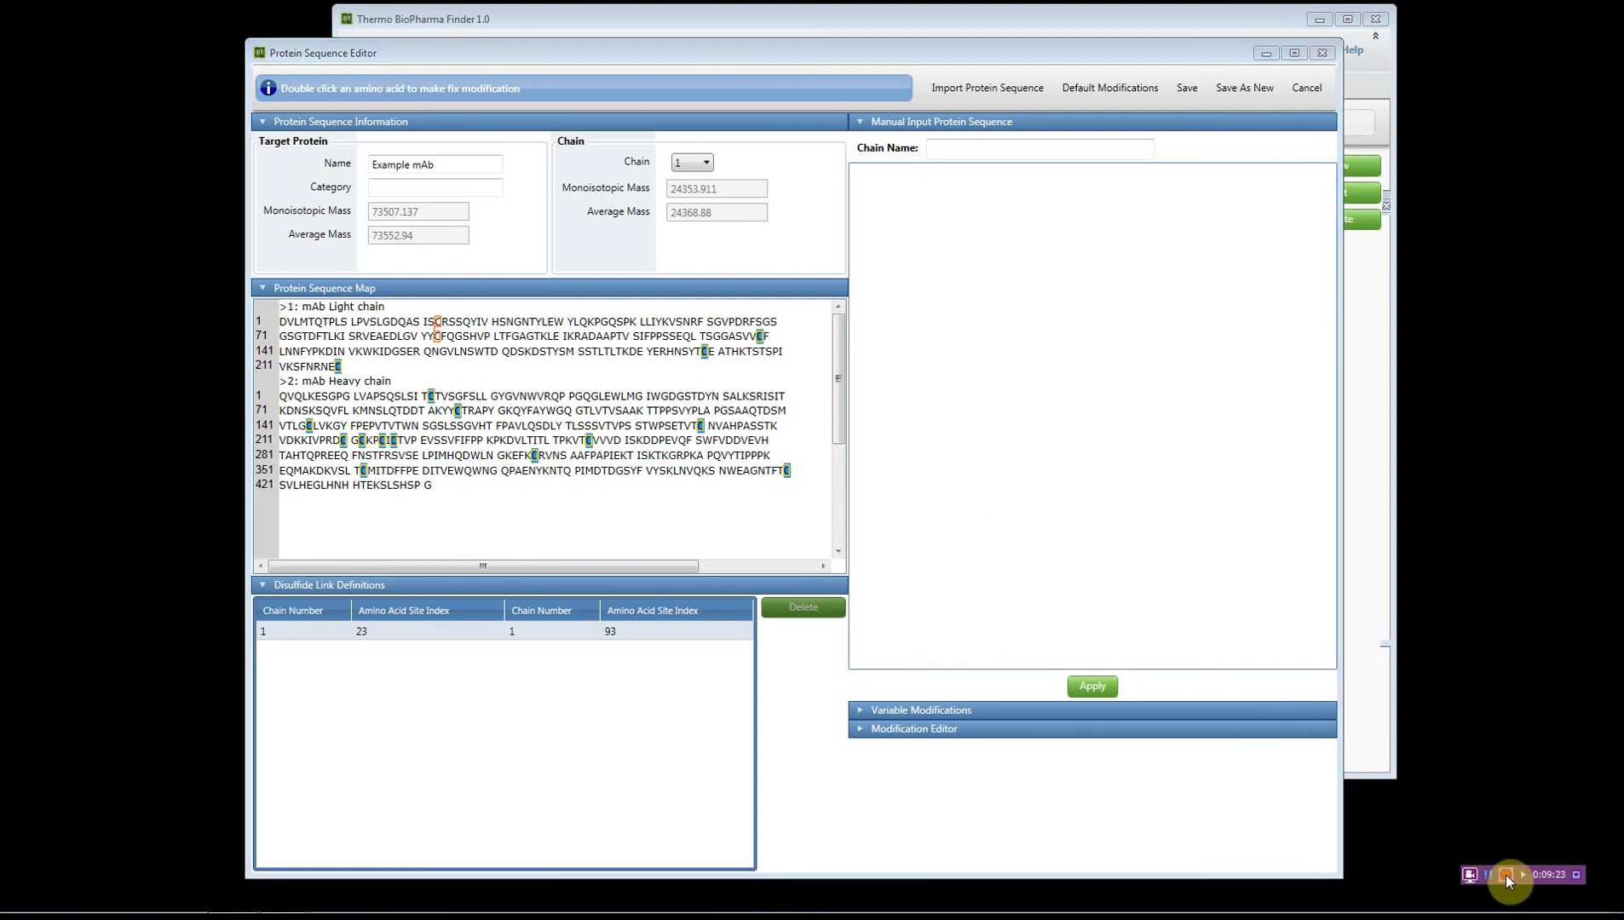